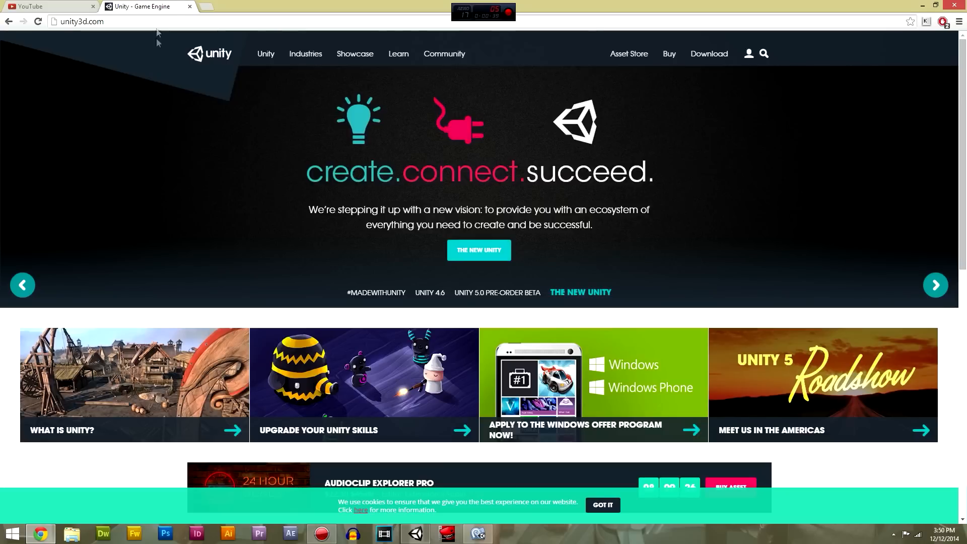
Show the Unity 4.6 slide on the unity3d.com home page and open the Unity download page
click(429, 293)
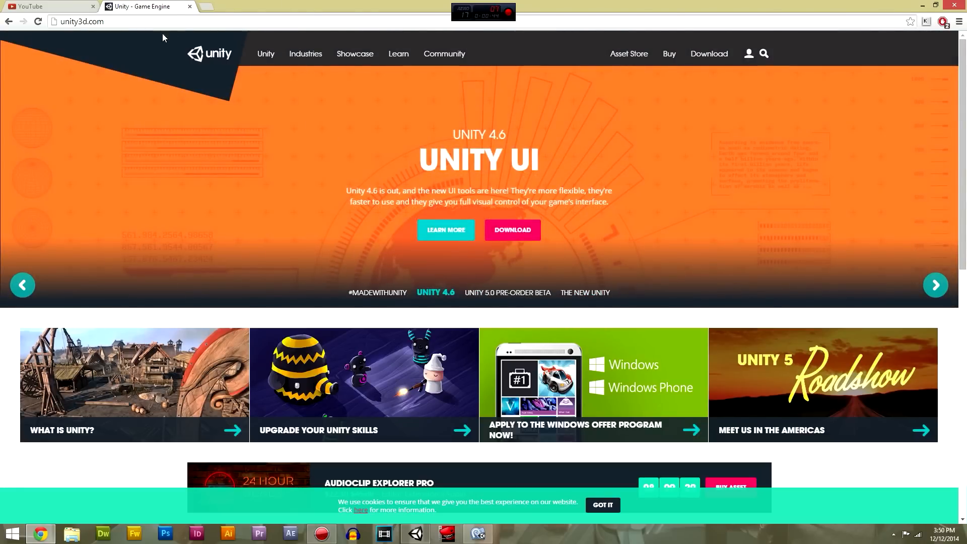
click(126, 22)
click(126, 21)
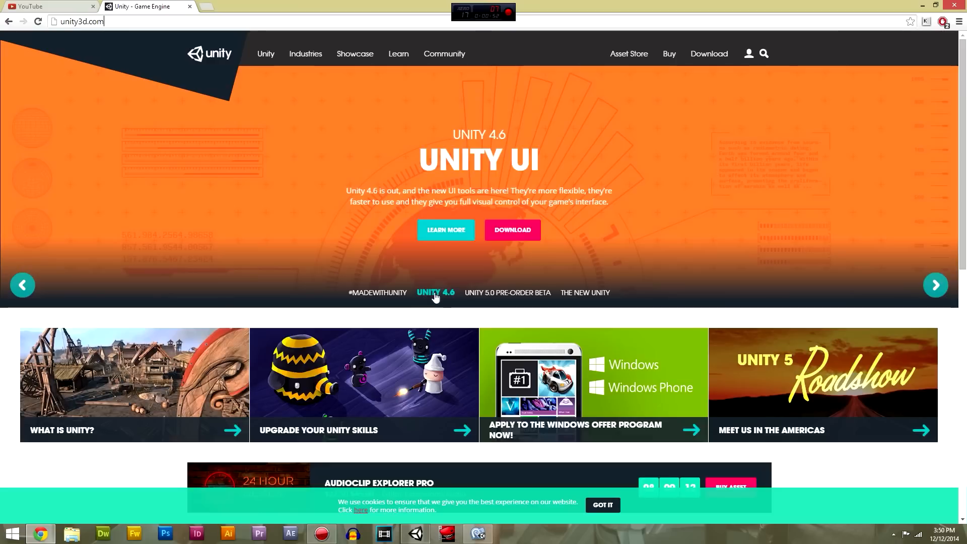
click(696, 60)
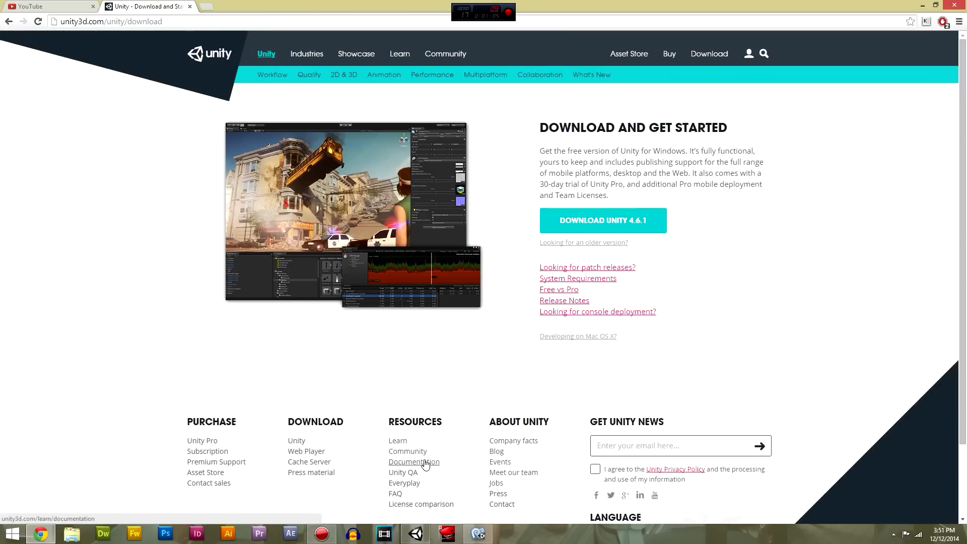
Switch to the Unity editor and search the Asset Store for the Sample Assets (beta) package, opening its page
mouse_move(416, 534)
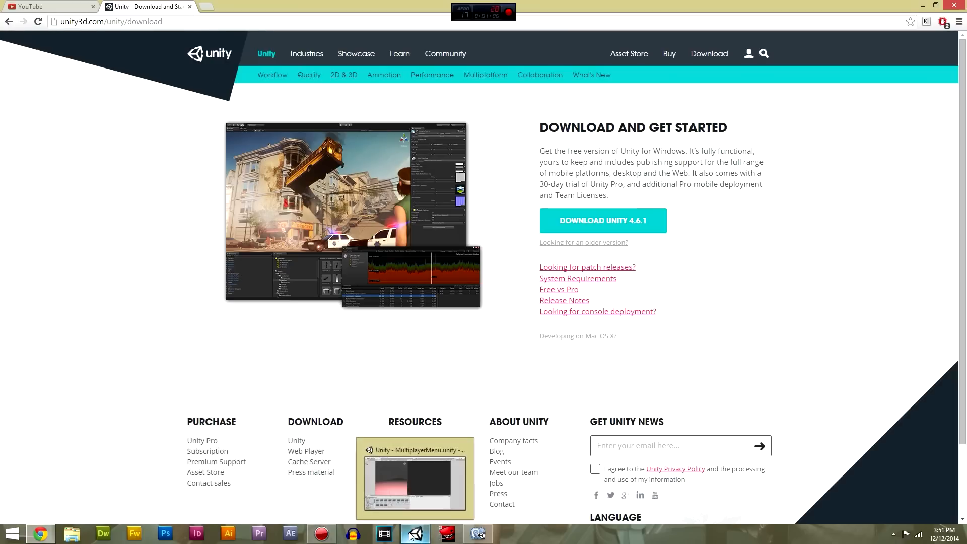
click(415, 479)
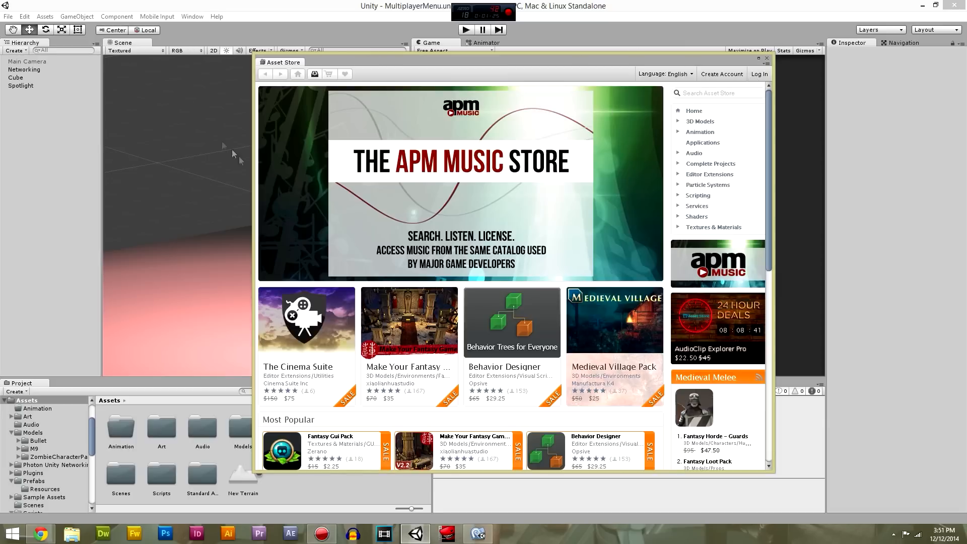
click(703, 93)
key(Return)
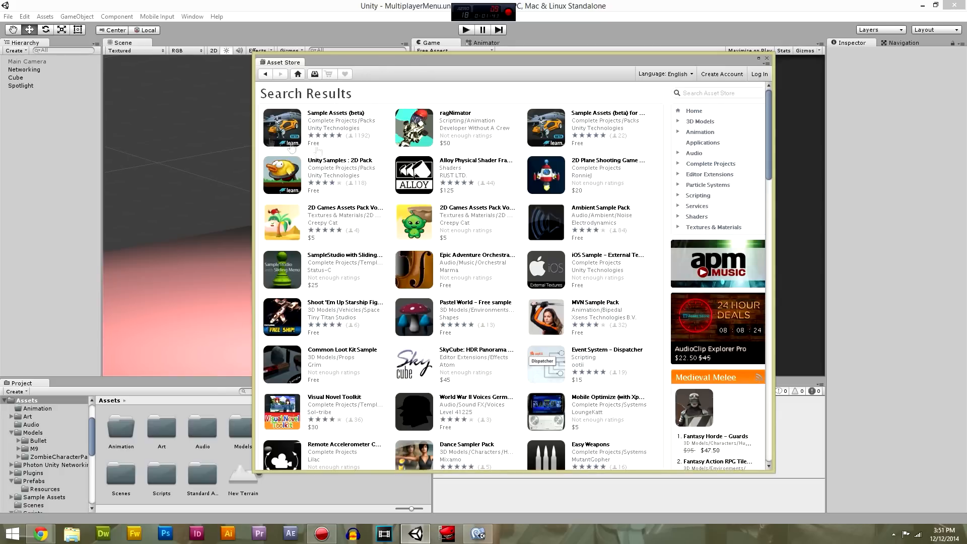
click(316, 114)
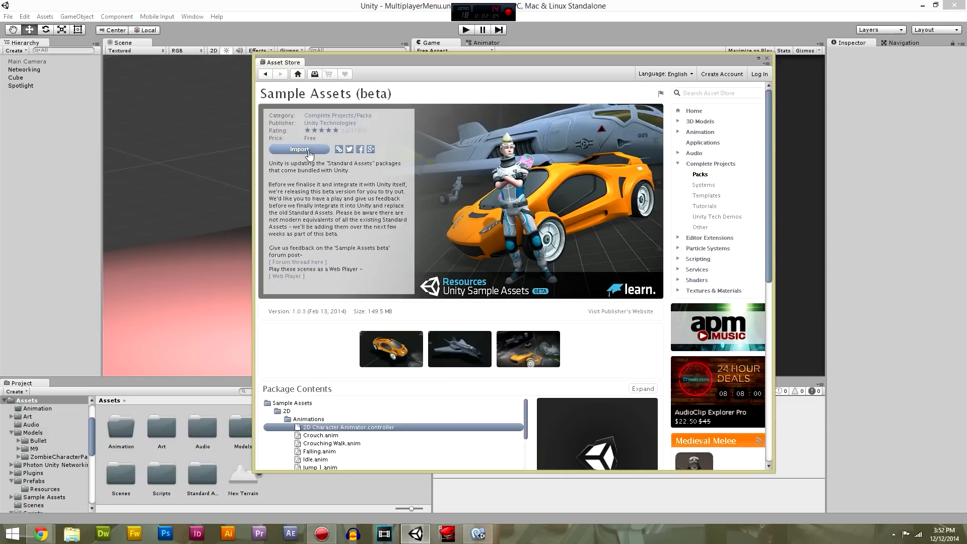
Search the Asset Store for "soldier character pack", view the Soldier Character Pack page, and close the store window
click(727, 94)
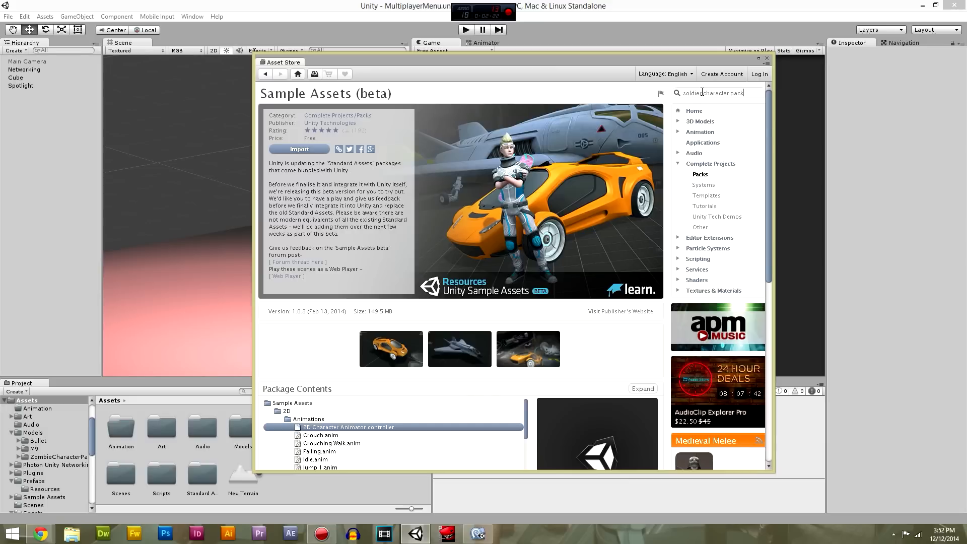
key(Return)
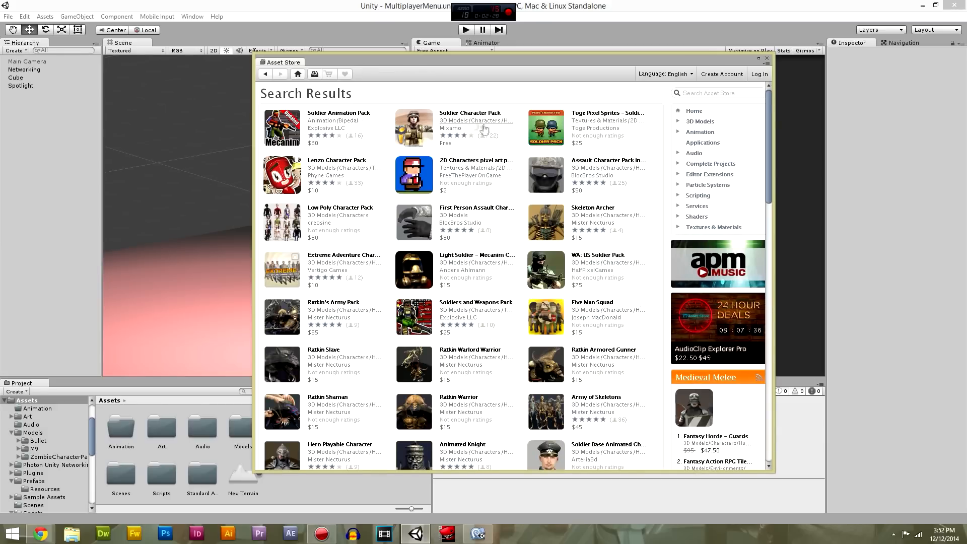
click(458, 115)
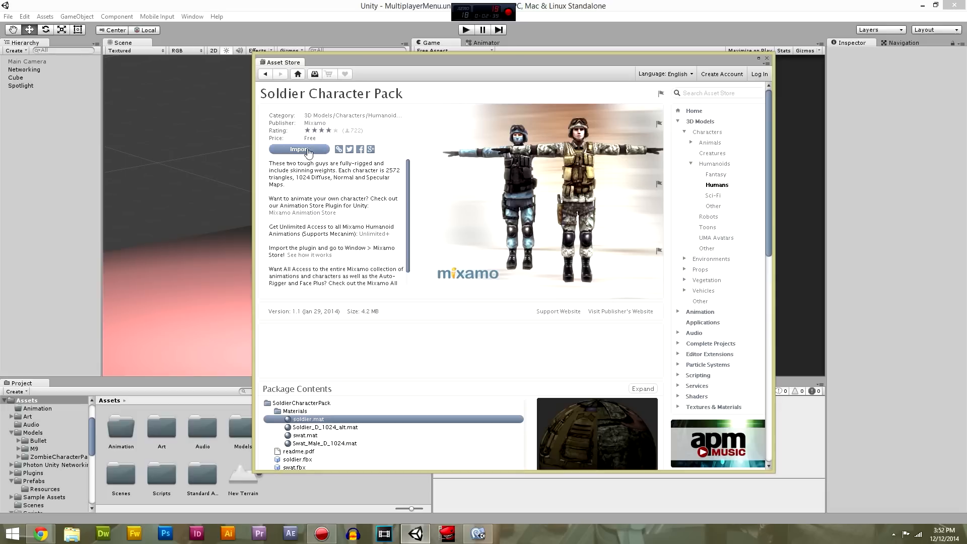
click(766, 59)
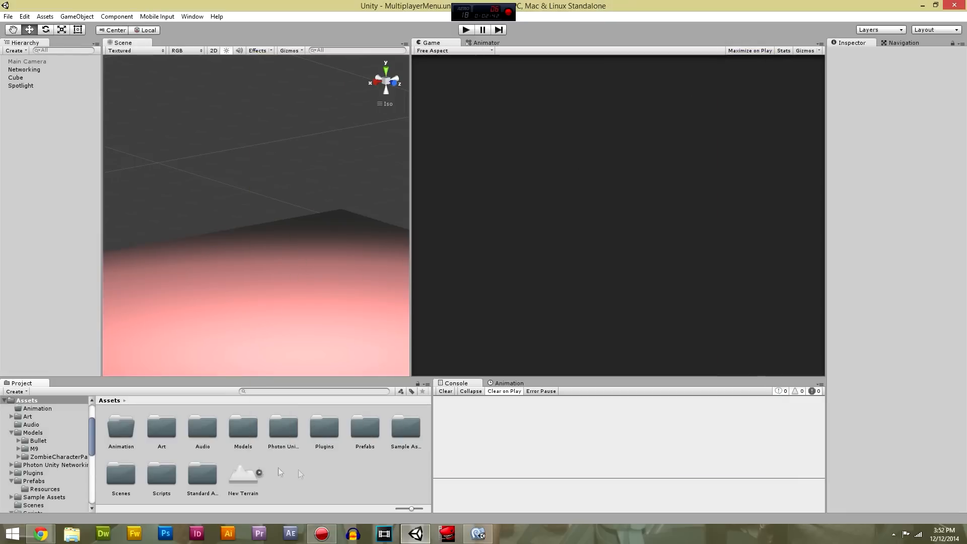
Look through the Standard Assets subfolders in the project's folder tree and collapse the prototype character folder
mouse_move(92, 446)
mouse_down()
mouse_move(94, 475)
mouse_move(93, 456)
mouse_up()
click(11, 474)
click(12, 482)
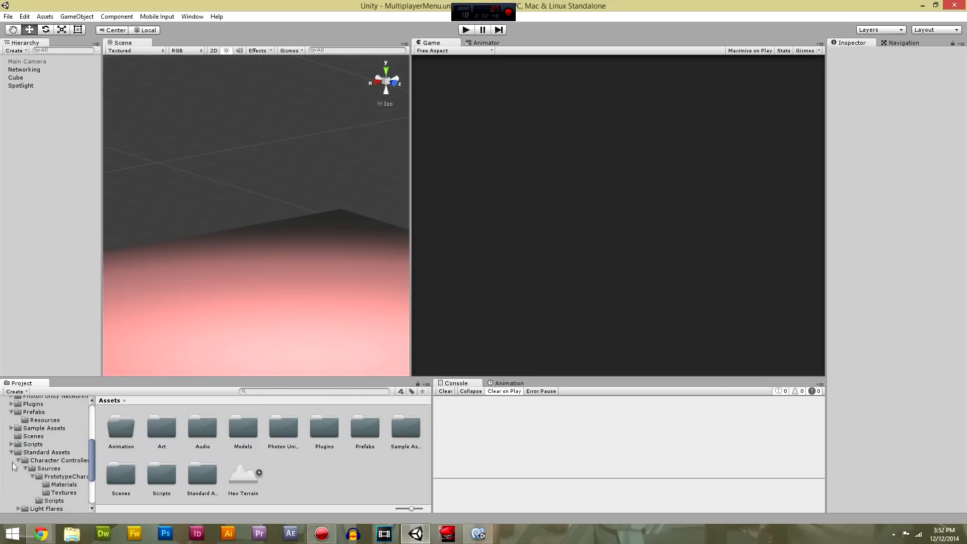
click(33, 476)
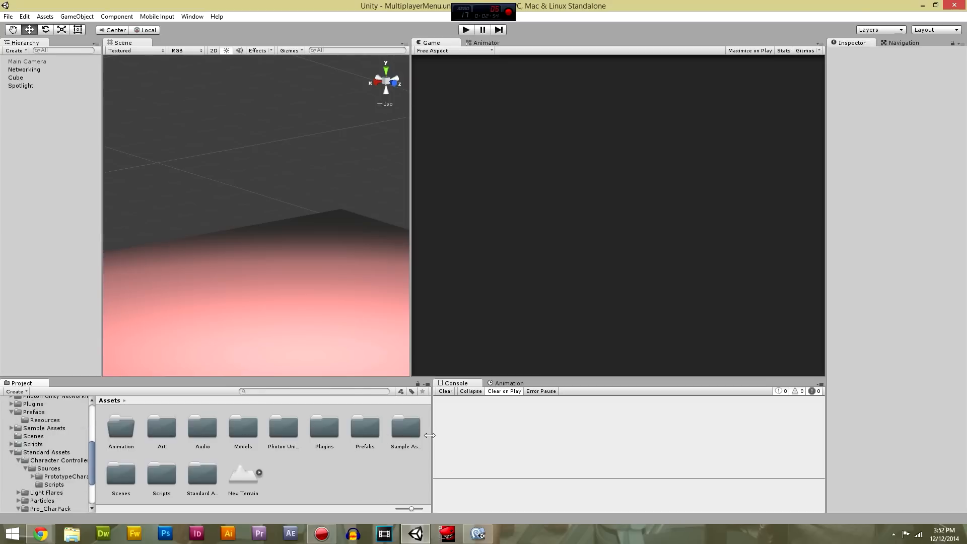
View the First Person Character's Prefabs folder under Sample Assets > Characters
double_click(403, 426)
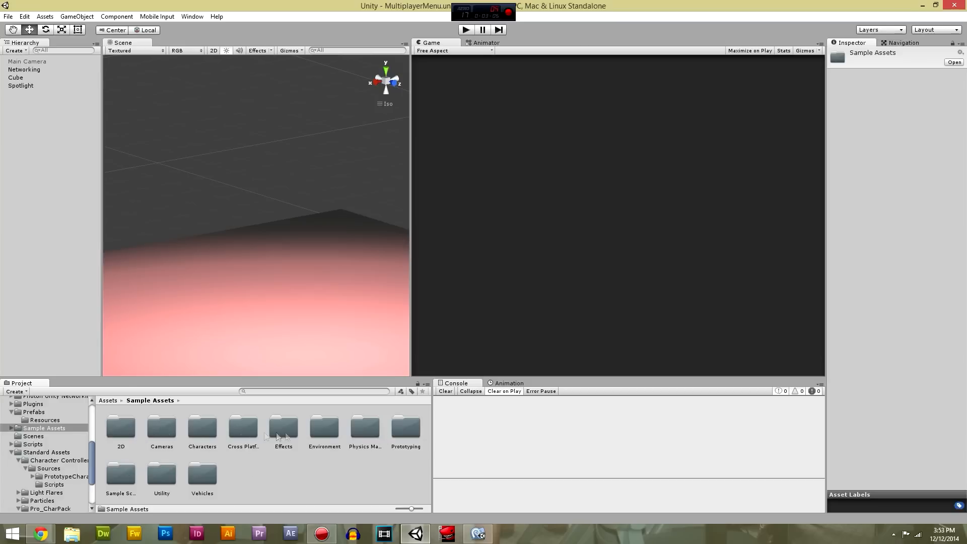
double_click(200, 428)
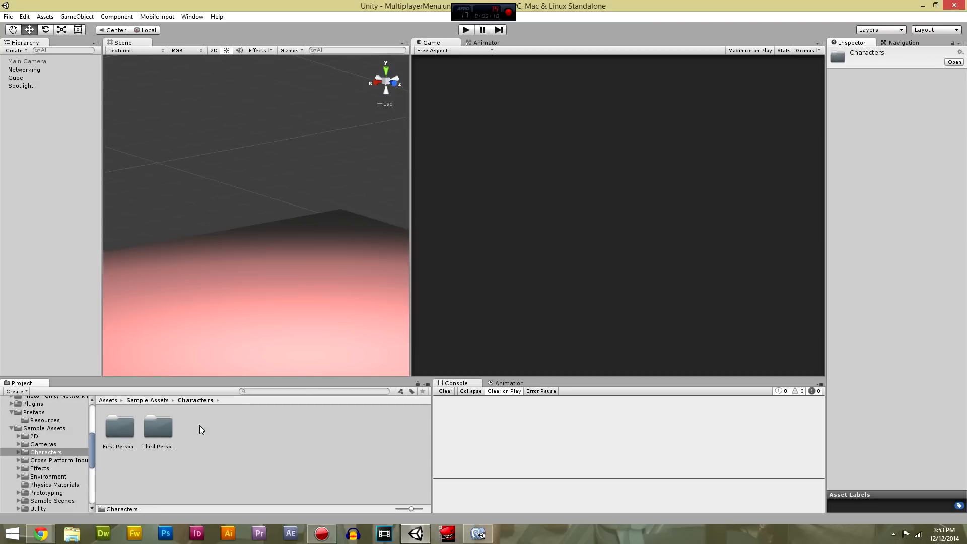
double_click(116, 427)
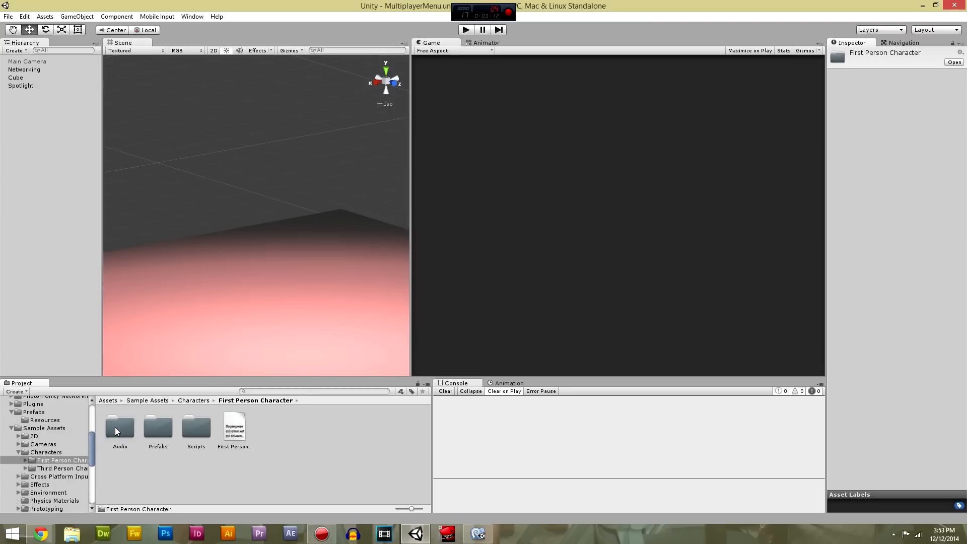
double_click(156, 428)
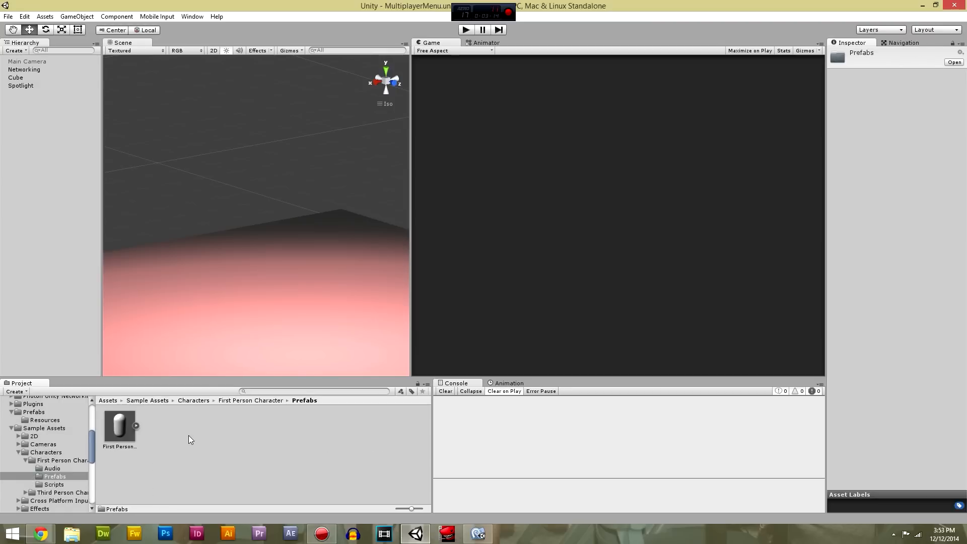
Return to Sample Assets and open the Animation folder inside Characters > Third Person Character
click(225, 402)
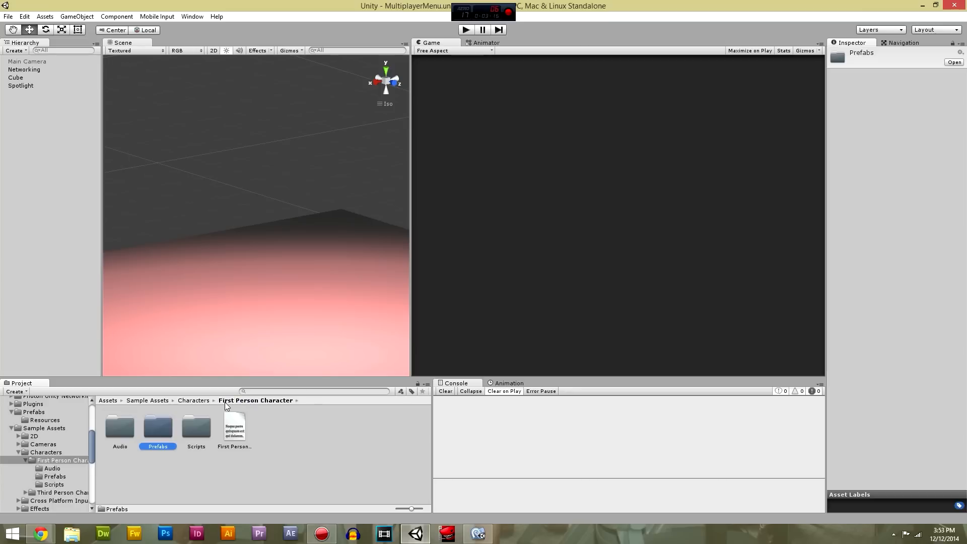
click(194, 400)
click(151, 400)
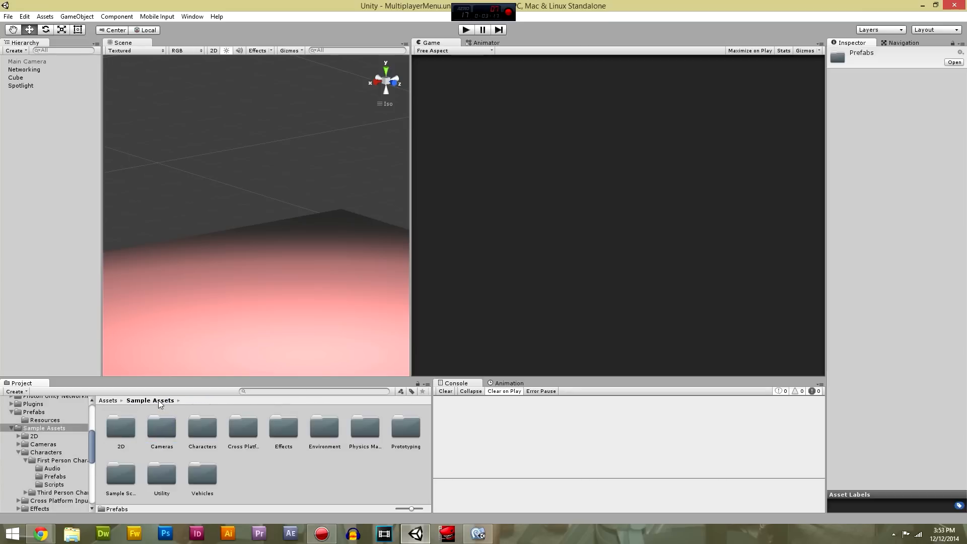
double_click(204, 432)
double_click(151, 428)
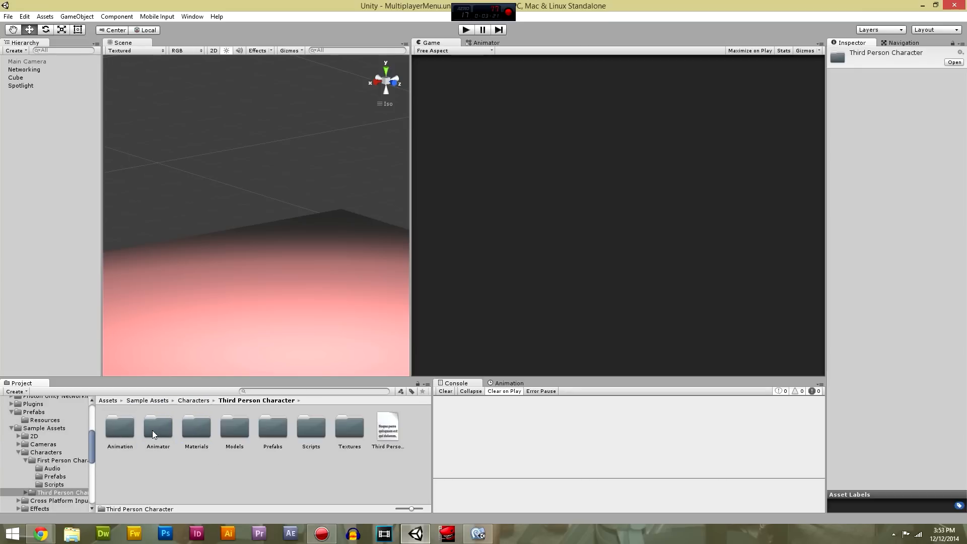
double_click(120, 429)
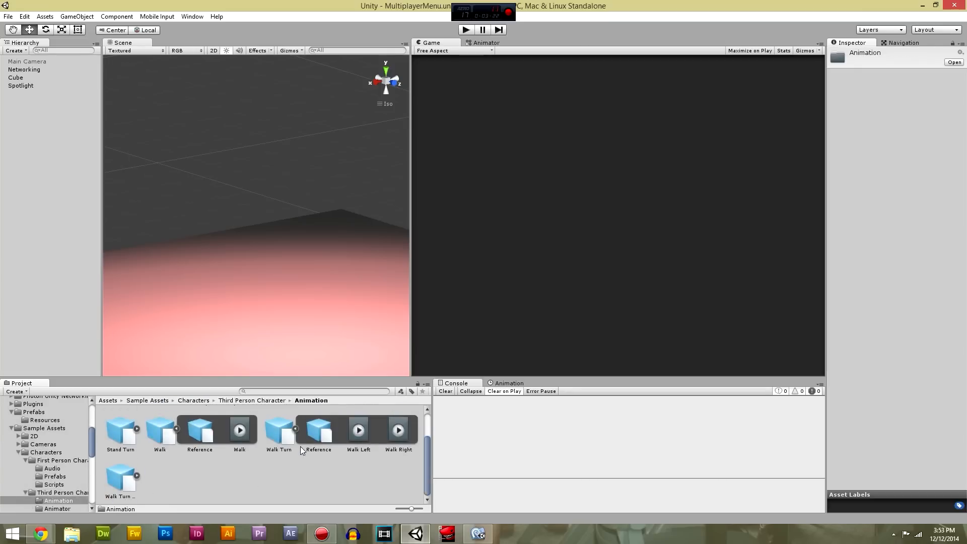
Select every asset in the Third Person Character's Animation folder, from Crouch to the last Walk Turn item
click(122, 427)
scroll(154, 444, down, 2)
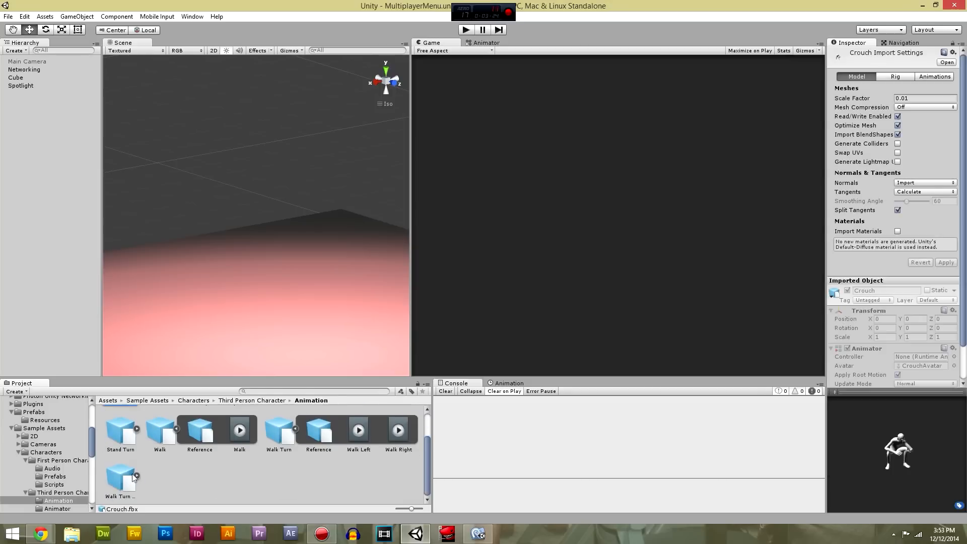
shift+click(118, 475)
scroll(201, 471, up, 1)
scroll(200, 470, down, 1)
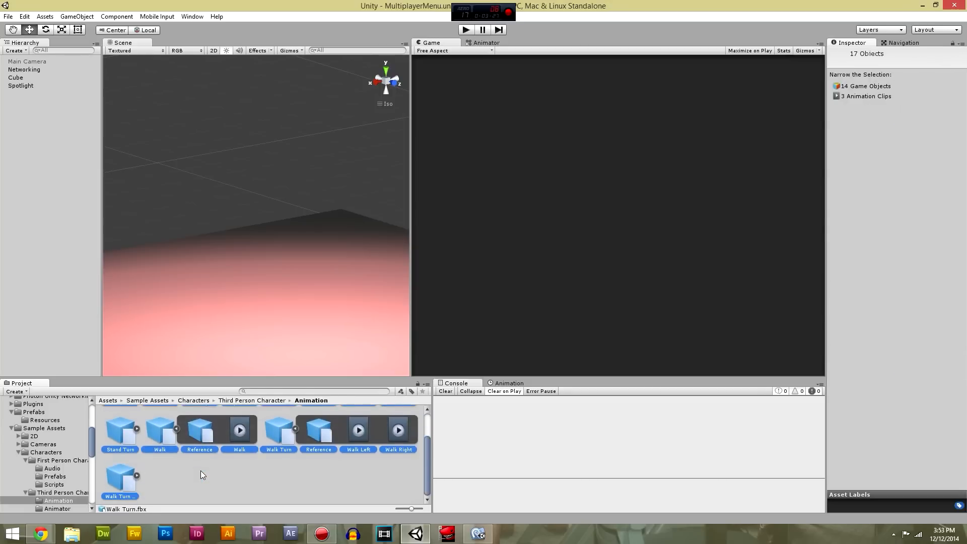
right_click(113, 441)
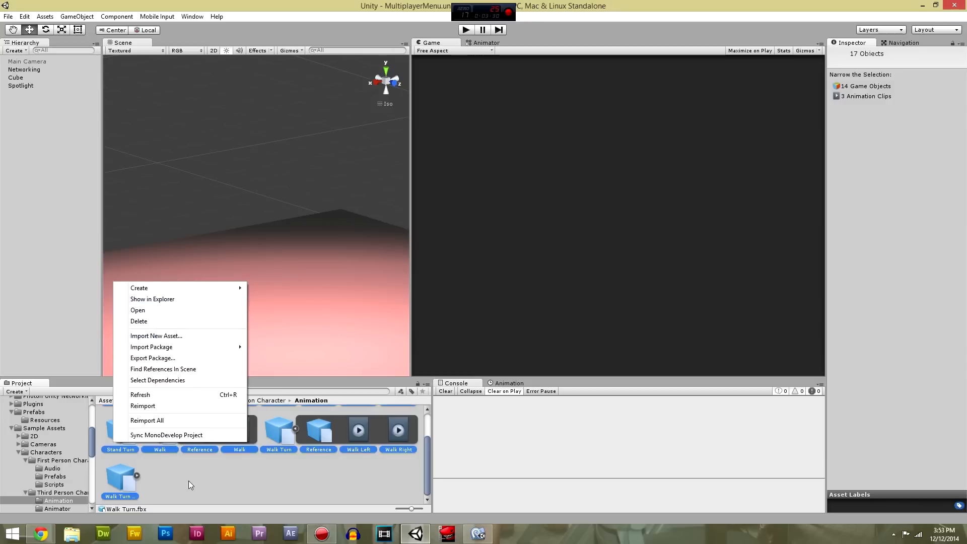
click(123, 479)
scroll(130, 455, up, 1)
key(ctrl+a)
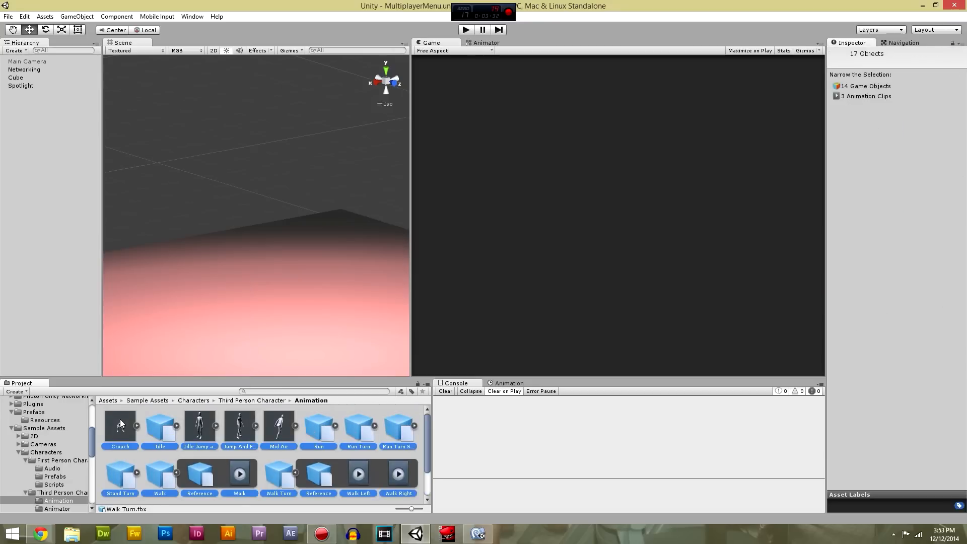
Check the contents of the top-level Animation folder in Assets and return to the Third Person Character's Animation folder
scroll(91, 433, up, 3)
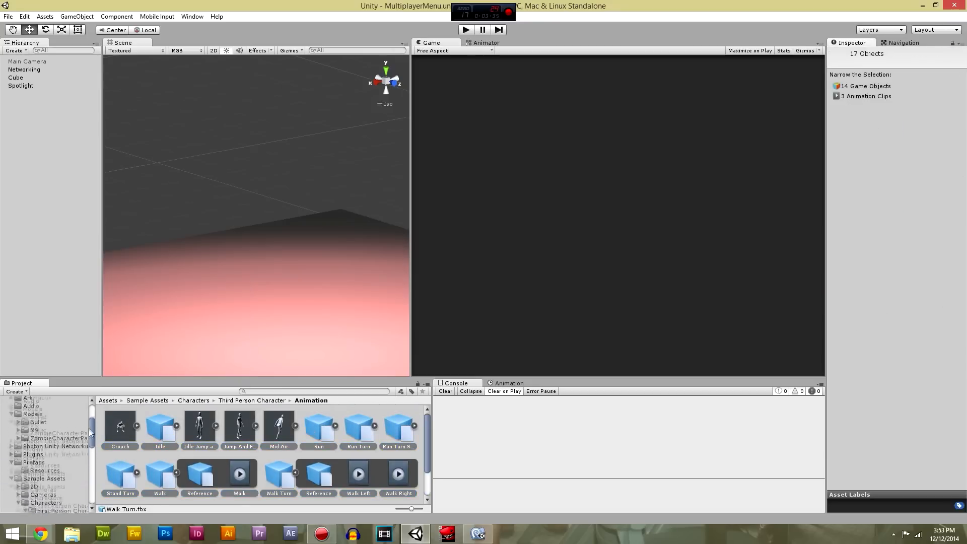
scroll(88, 438, down, 2)
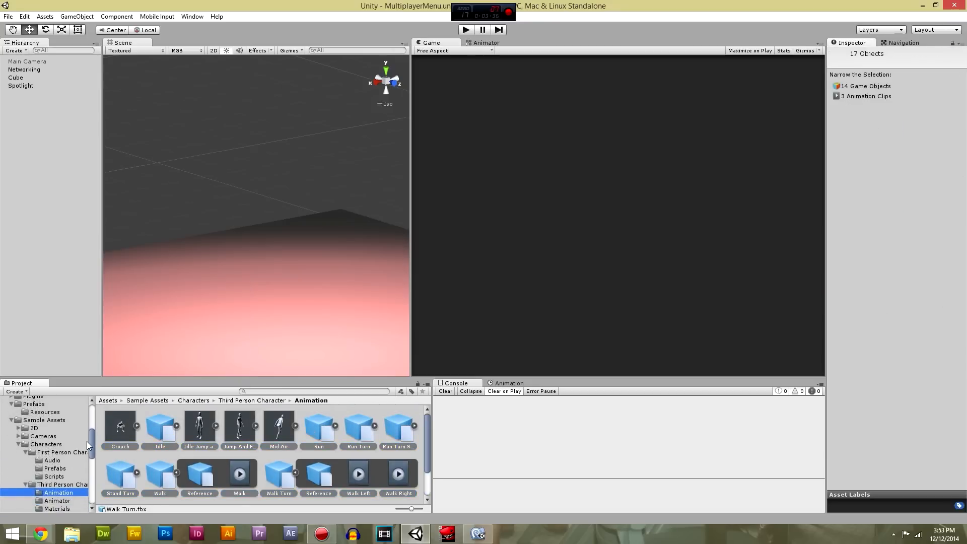
scroll(90, 440, up, 3)
drag(90, 439, 88, 426)
click(45, 435)
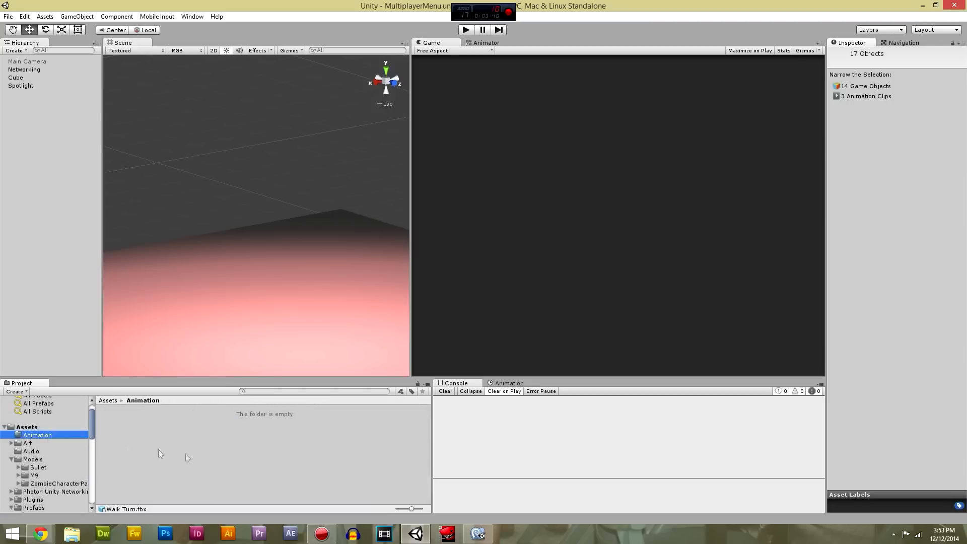
drag(94, 427, 90, 445)
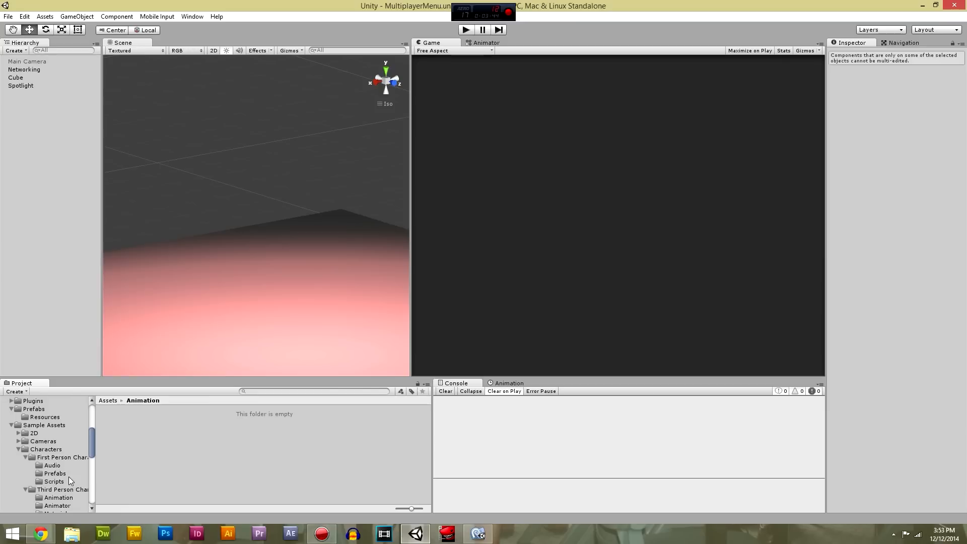
click(62, 499)
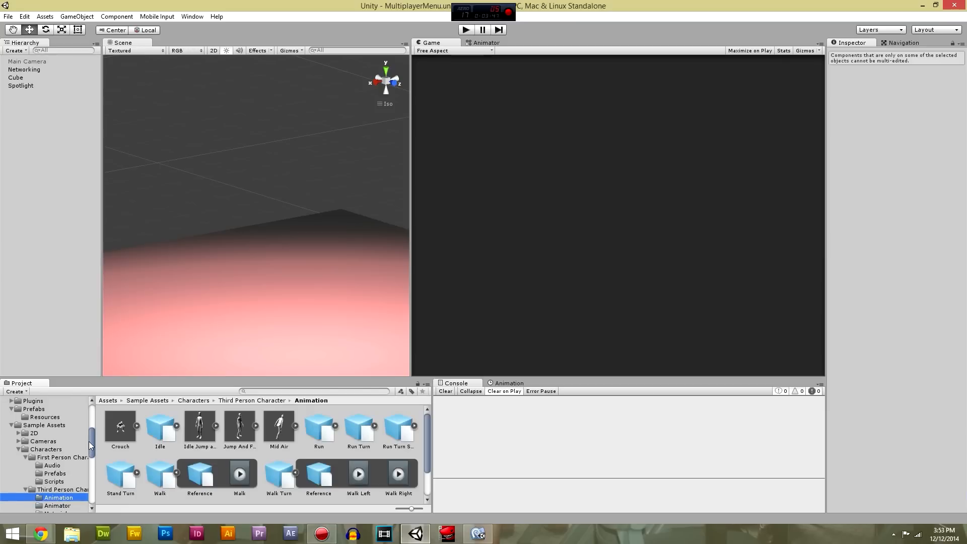
Move all animation assets from the Third Person Character's Animation folder into the top-level Assets > Animation folder
scroll(88, 441, up, 3)
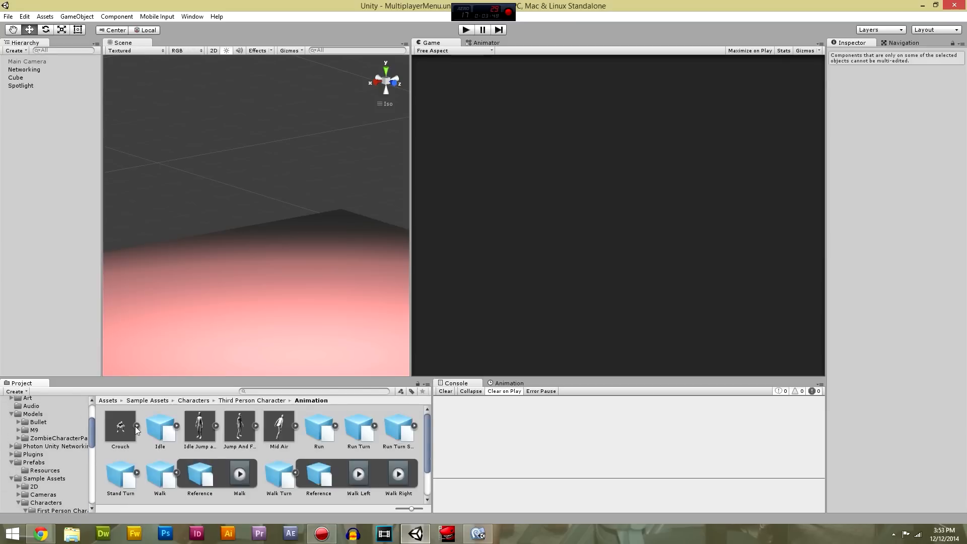
click(122, 435)
scroll(122, 436, down, 3)
shift+click(128, 472)
scroll(127, 471, up, 3)
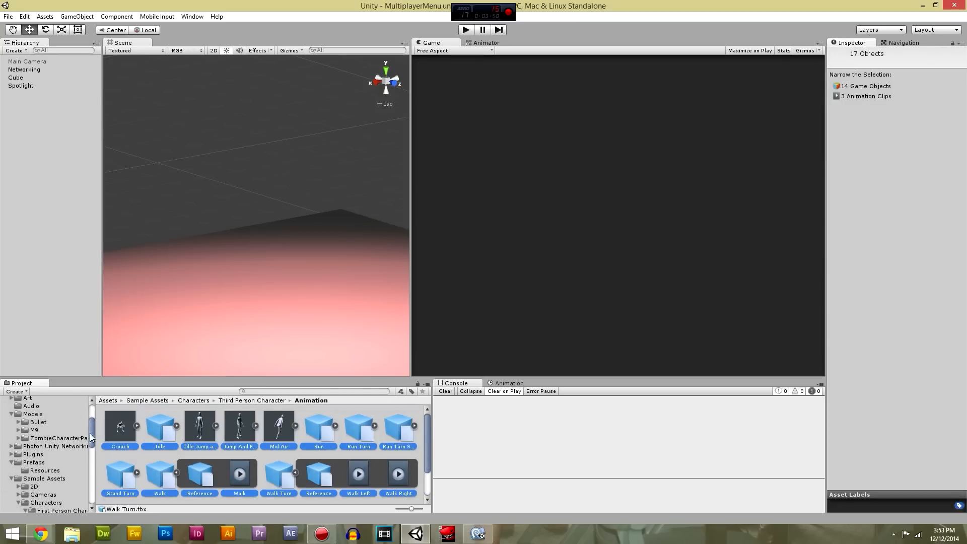
drag(90, 432, 95, 420)
click(51, 455)
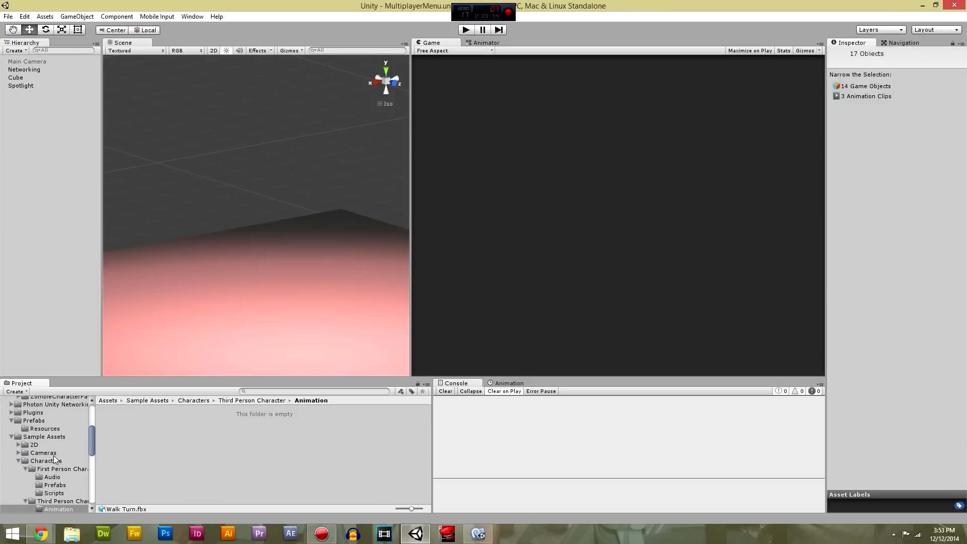
Open the top-level Animation folder to review the moved assets and select Stand Turn
drag(90, 439, 90, 399)
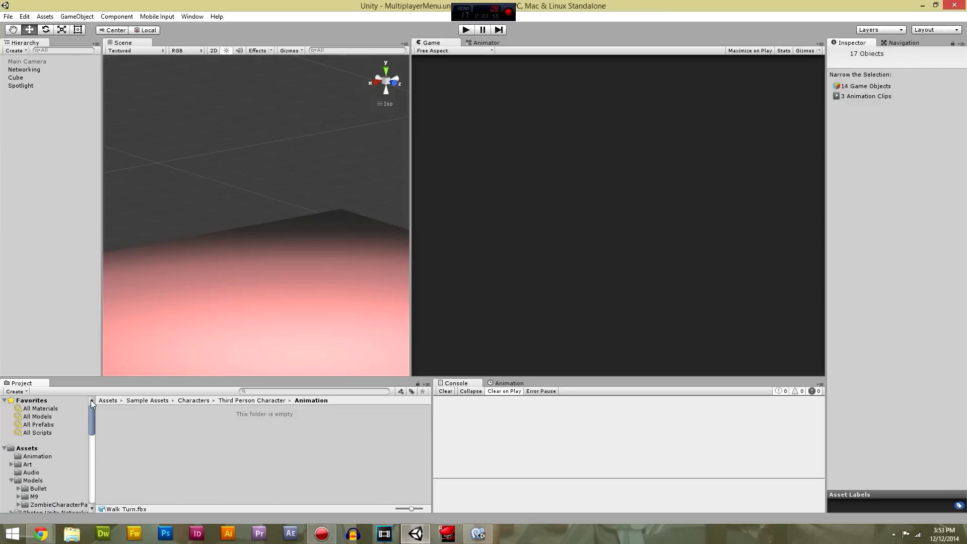
click(53, 454)
scroll(419, 450, down, 2)
click(138, 450)
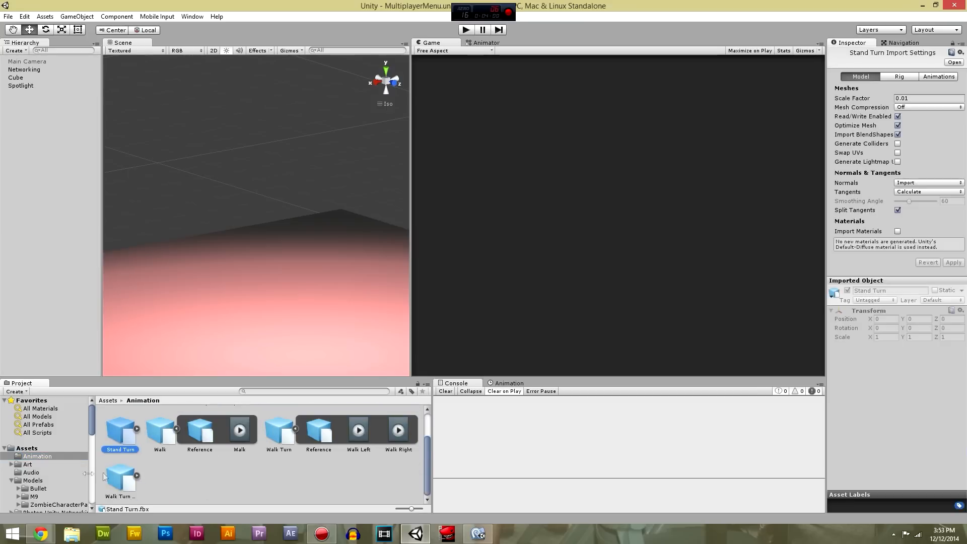
Collapse the Sample Assets folder in the project tree and reopen the top-level Animation folder
drag(90, 419, 92, 442)
click(46, 444)
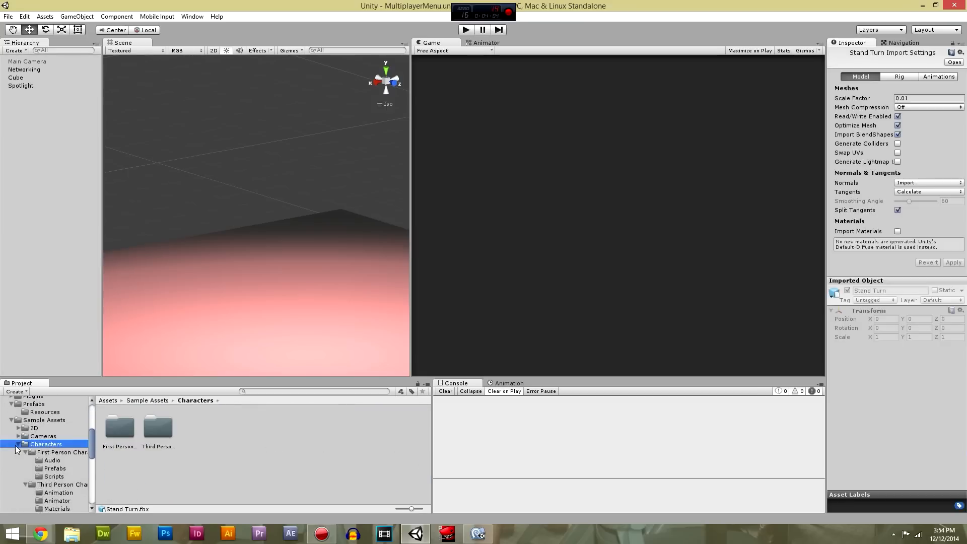
click(30, 420)
click(11, 420)
scroll(70, 437, up, 10)
click(35, 456)
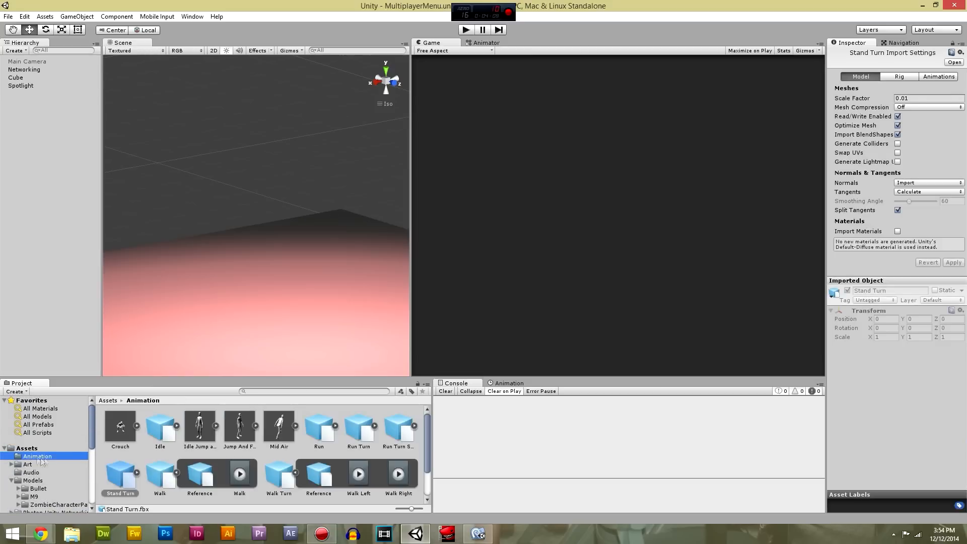
Open Assets > Standard Assets > SoldierCharacterPack and collapse the soldier model's sub-assets
click(28, 447)
click(308, 455)
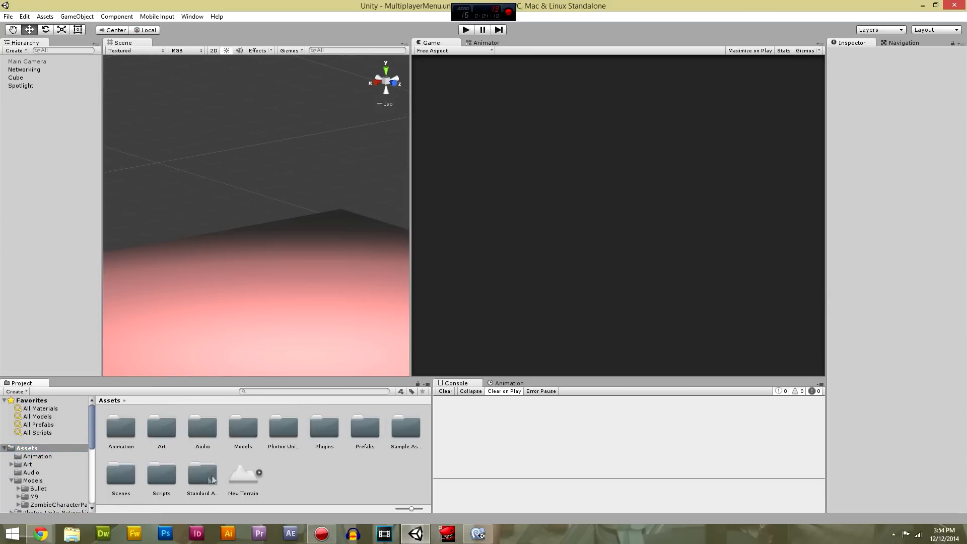
double_click(204, 476)
click(272, 429)
double_click(271, 429)
click(276, 473)
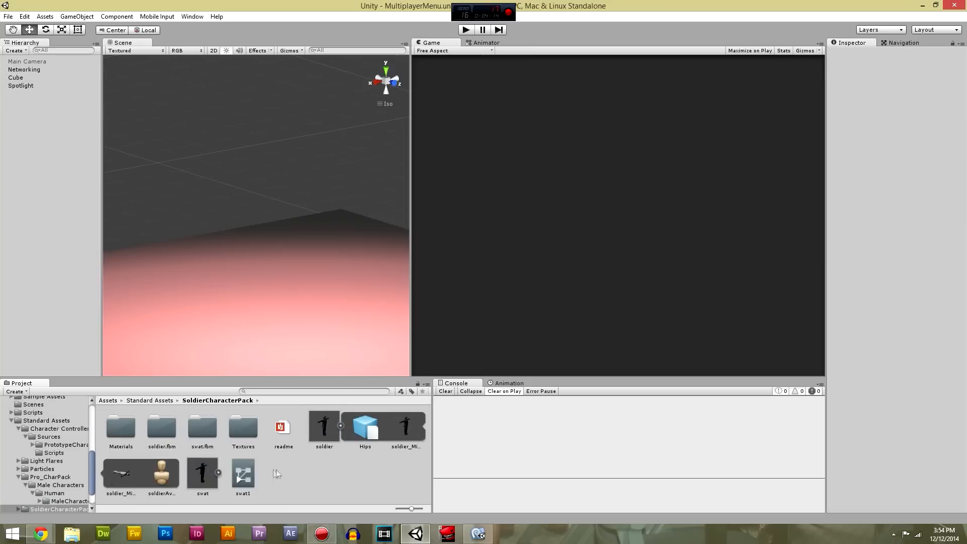
click(341, 426)
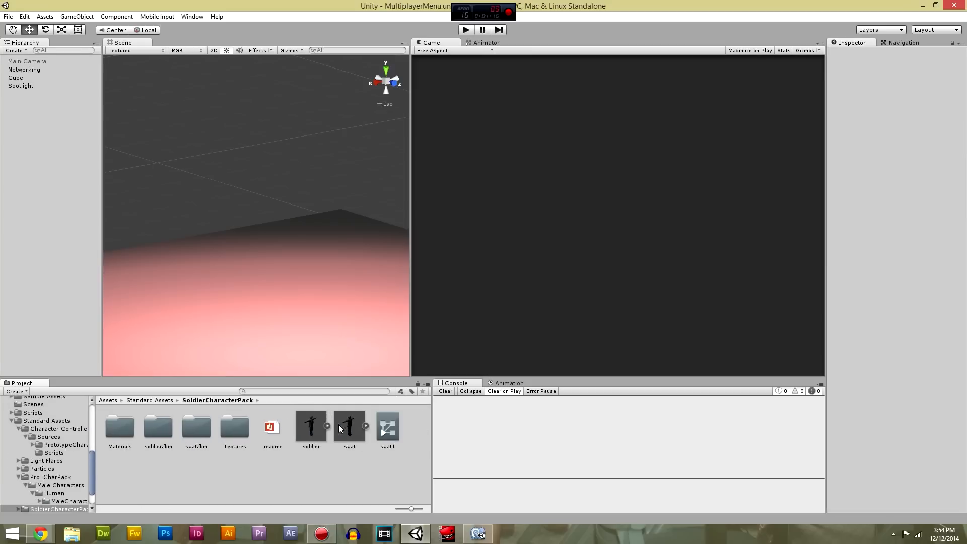
Place the soldier model from SoldierCharacterPack on the platform in the scene
click(308, 427)
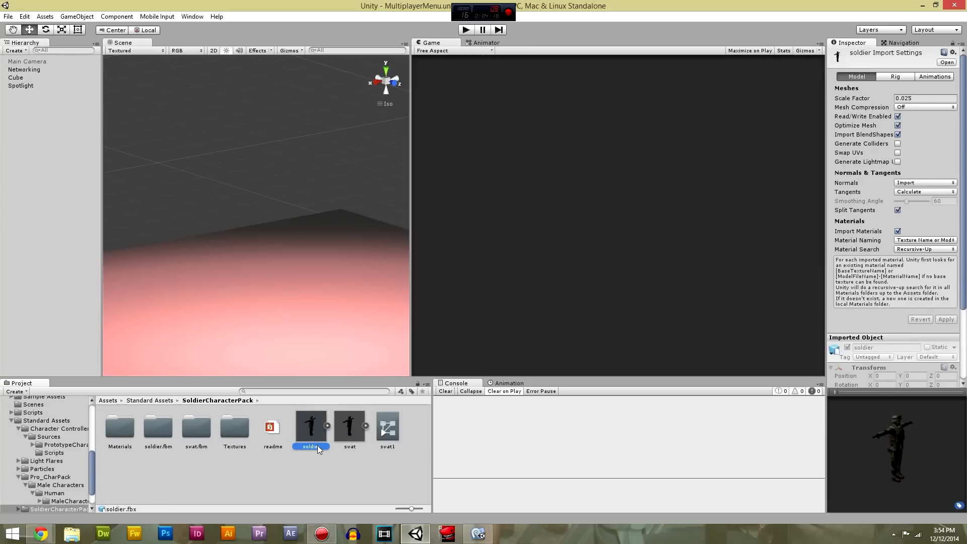
right_click(311, 427)
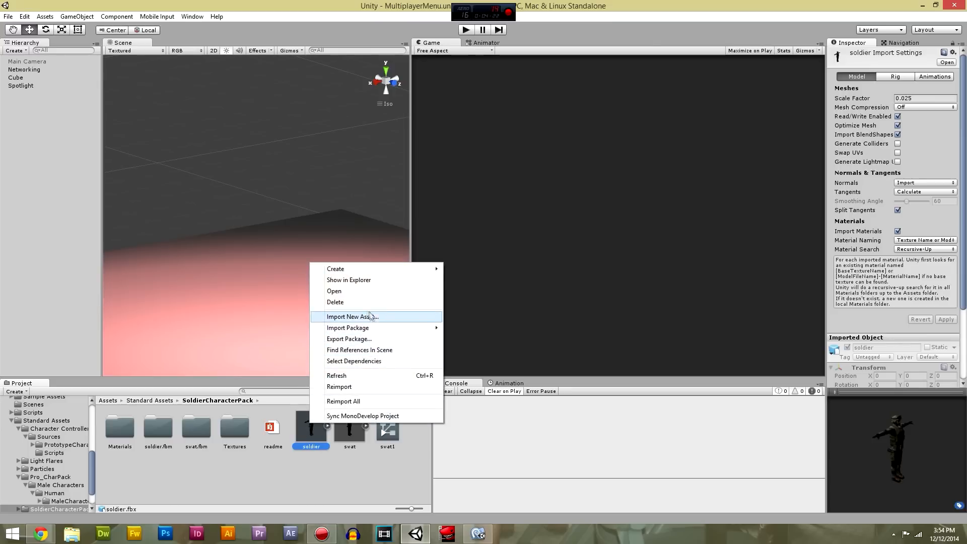
click(319, 487)
click(318, 428)
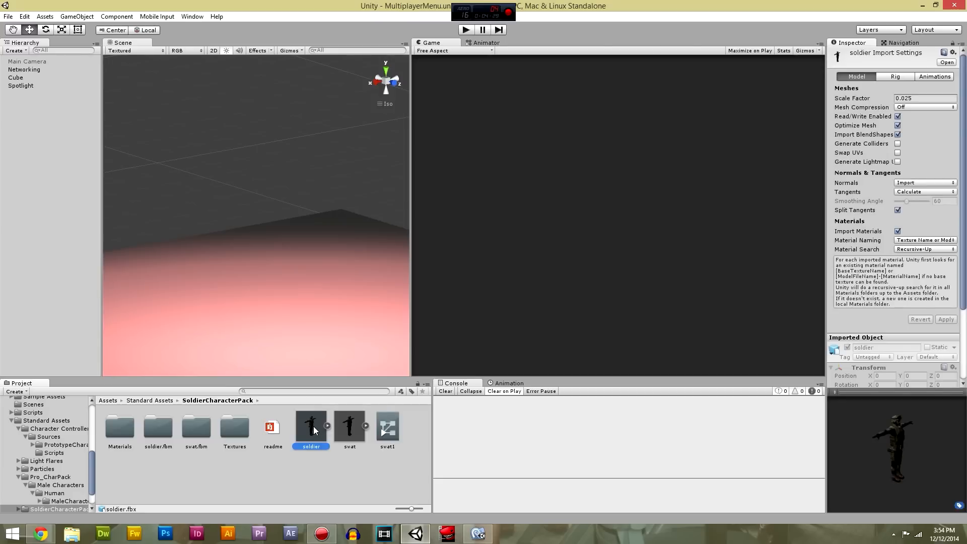
drag(309, 425, 257, 340)
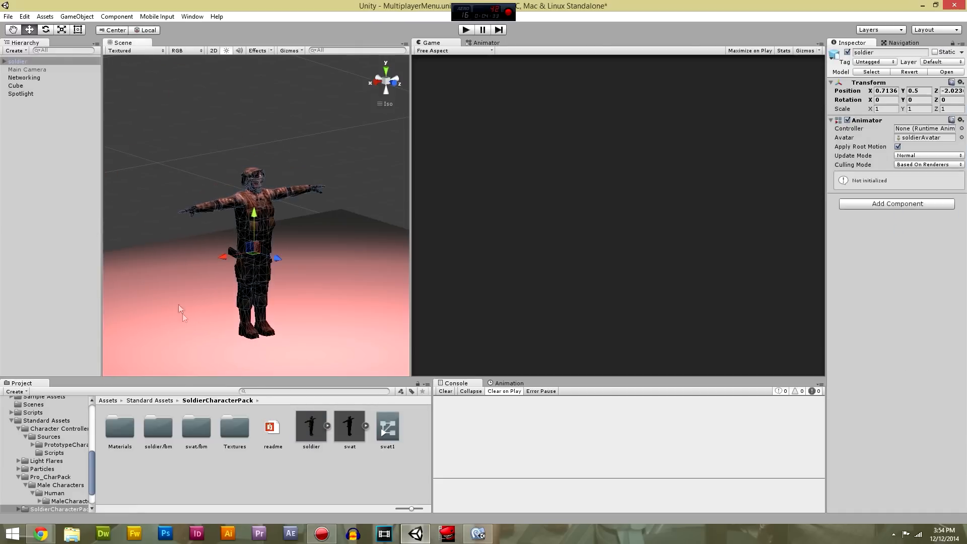
Examine the placed soldier's size and stance on the platform from several angles and distances
alt+drag(180, 305, 287, 338)
scroll(283, 335, down, 7)
alt+drag(222, 319, 363, 288)
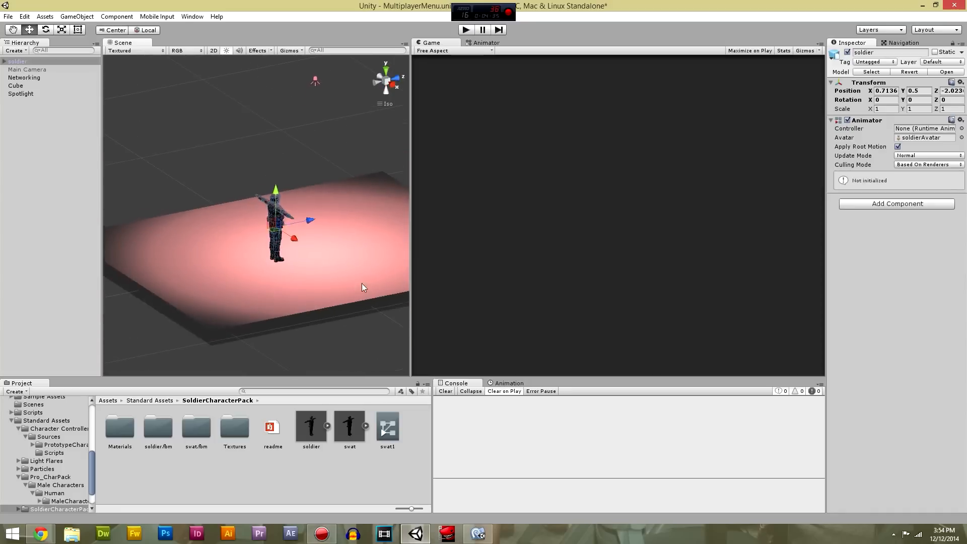
middle_drag(361, 288, 240, 314)
alt+drag(240, 314, 275, 319)
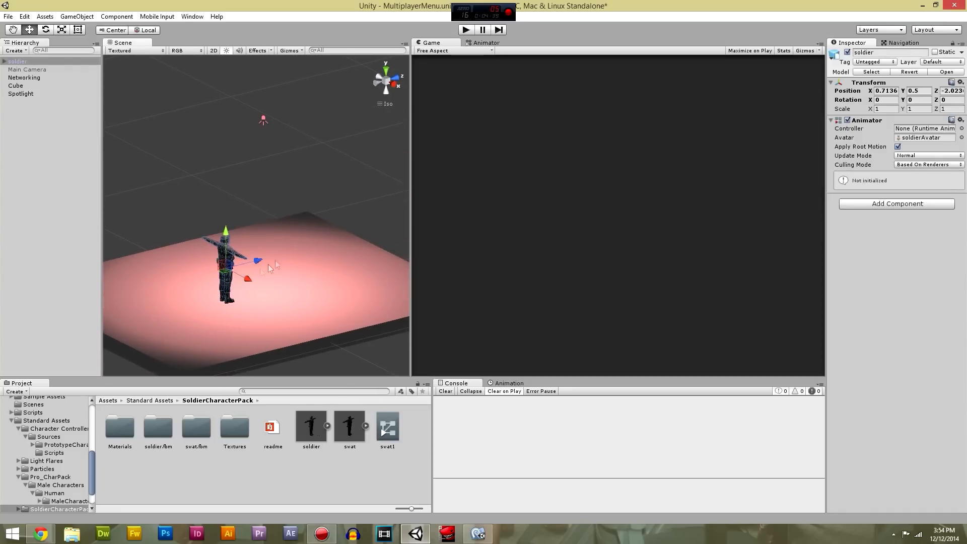
scroll(237, 298, up, 4)
middle_drag(239, 342, 281, 310)
alt+drag(284, 318, 252, 311)
middle_drag(272, 298, 258, 300)
scroll(257, 300, down, 3)
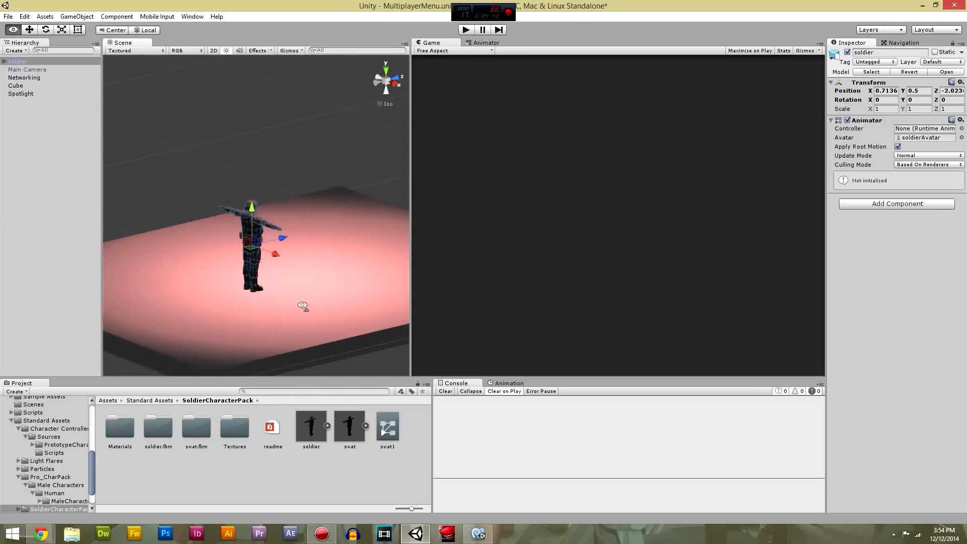
Review the Scale Factor in the soldier model's import settings against its size in the scene
click(311, 428)
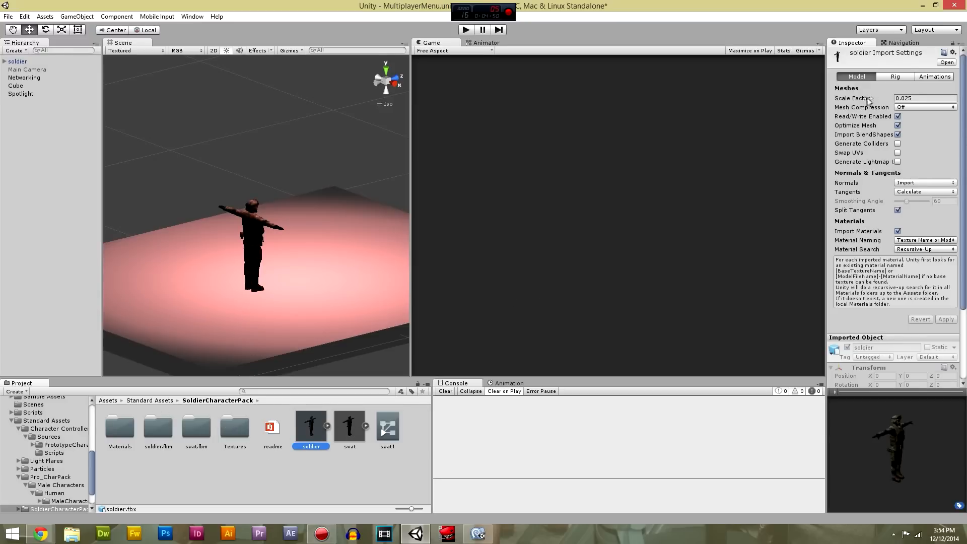
click(925, 98)
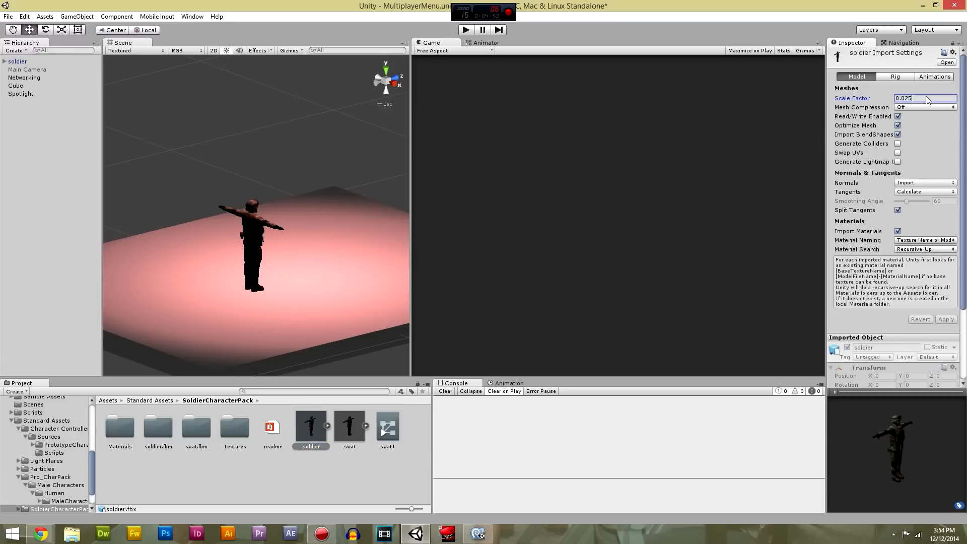
alt+drag(290, 320, 331, 311)
click(928, 98)
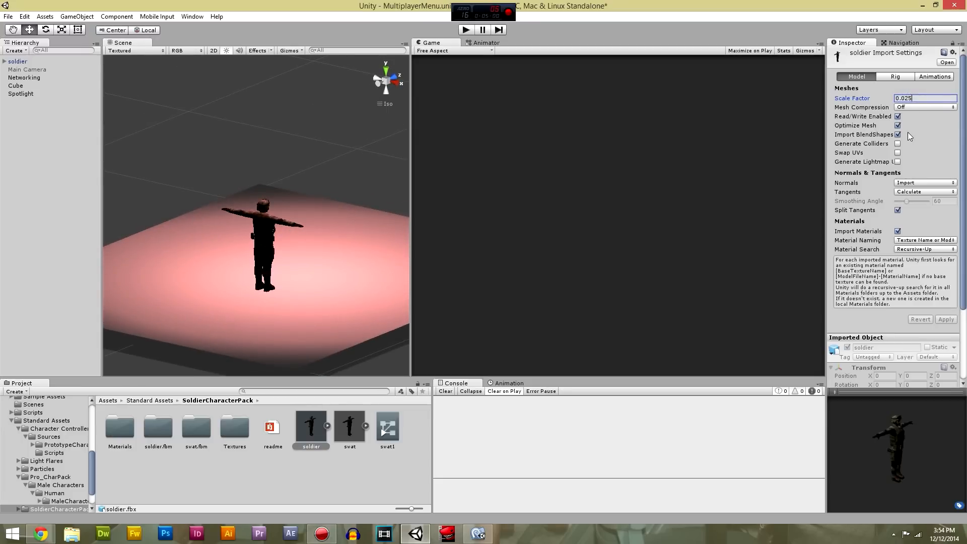
Open the avatar configuration from the soldier model's Humanoid rig settings, saving the MultiplayerMenu scene changes
click(887, 81)
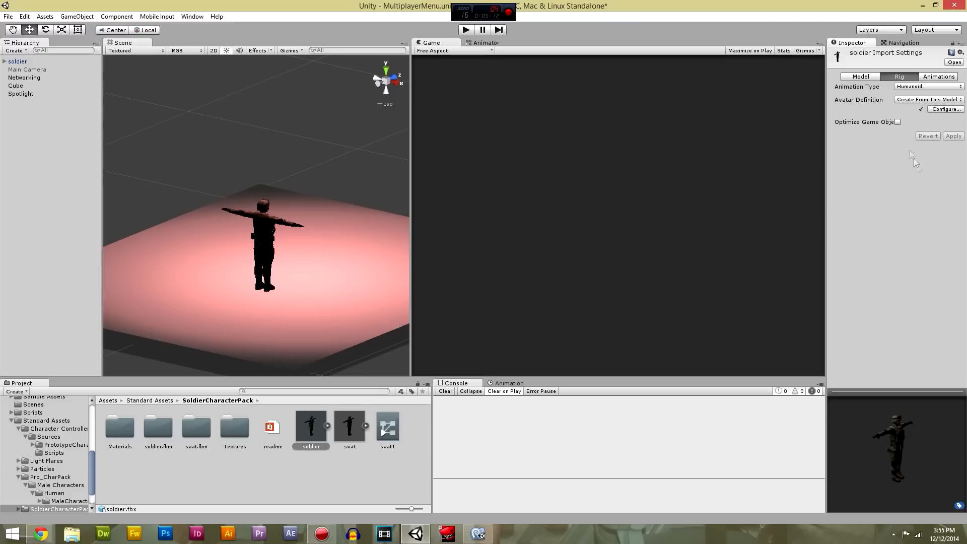
drag(913, 481, 840, 468)
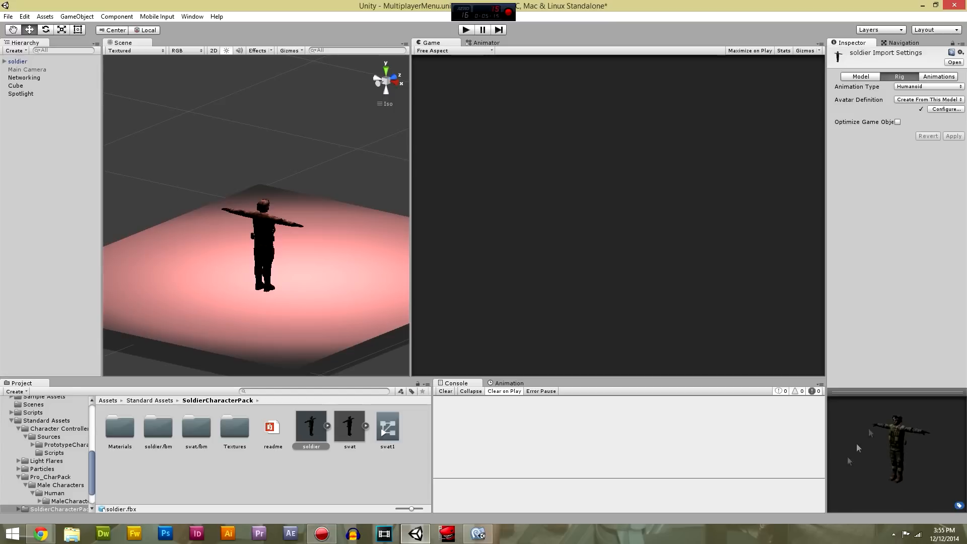
click(942, 111)
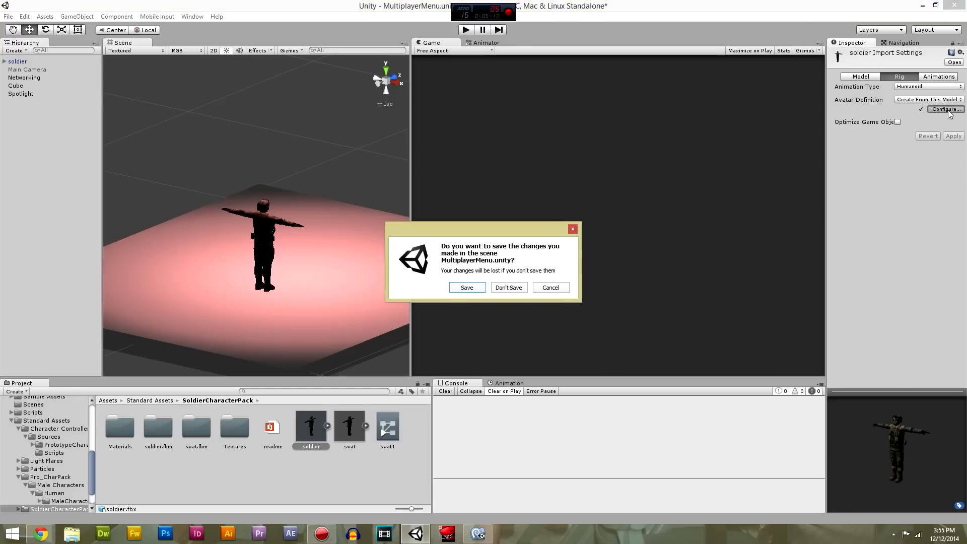
click(467, 287)
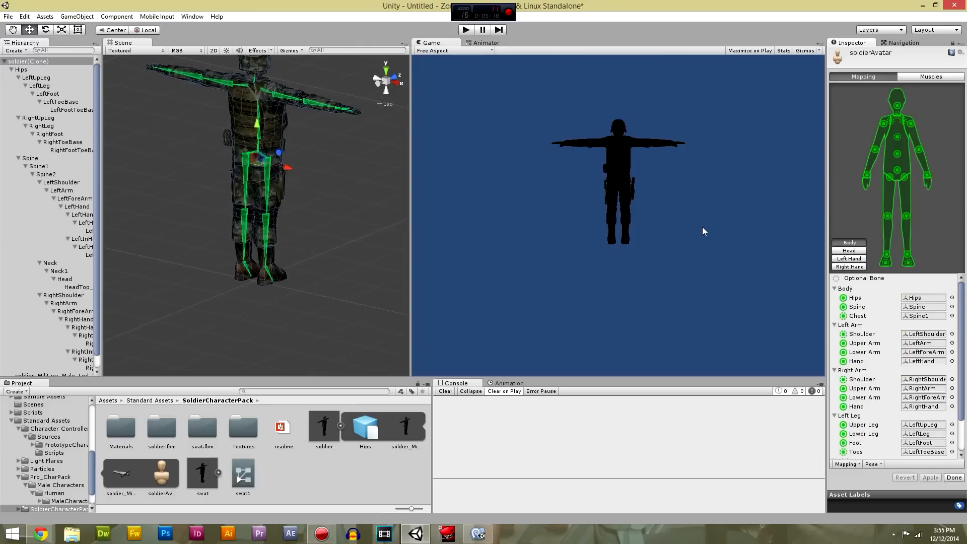
Examine the soldier avatar's skeleton and body, arm and leg bone mapping, and finish the avatar configuration
middle_drag(281, 177, 280, 241)
alt+drag(280, 241, 394, 175)
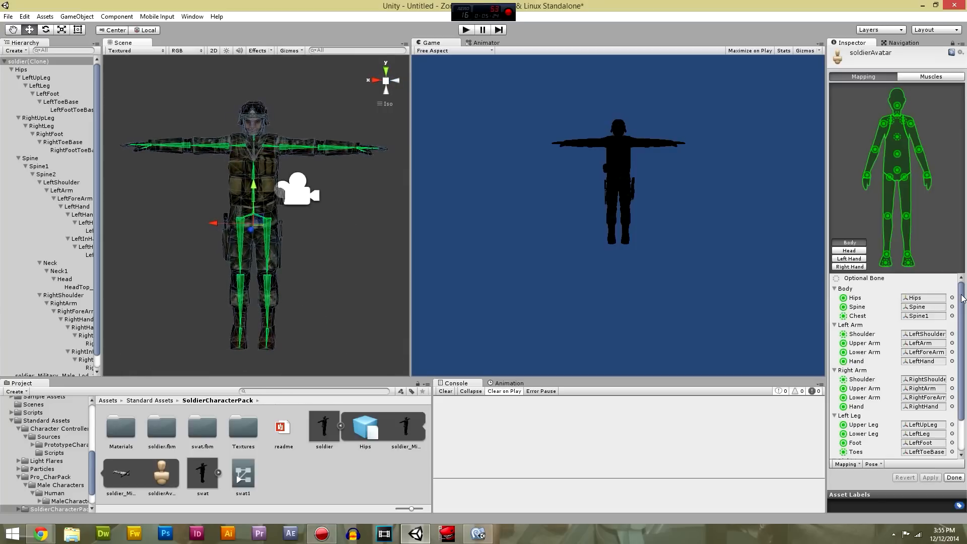
drag(962, 298, 964, 365)
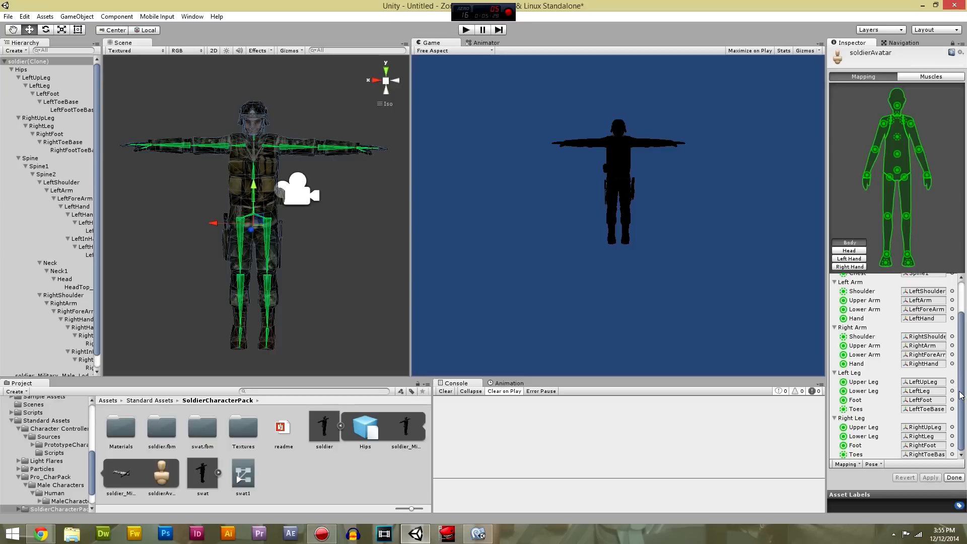
scroll(856, 286, up, 3)
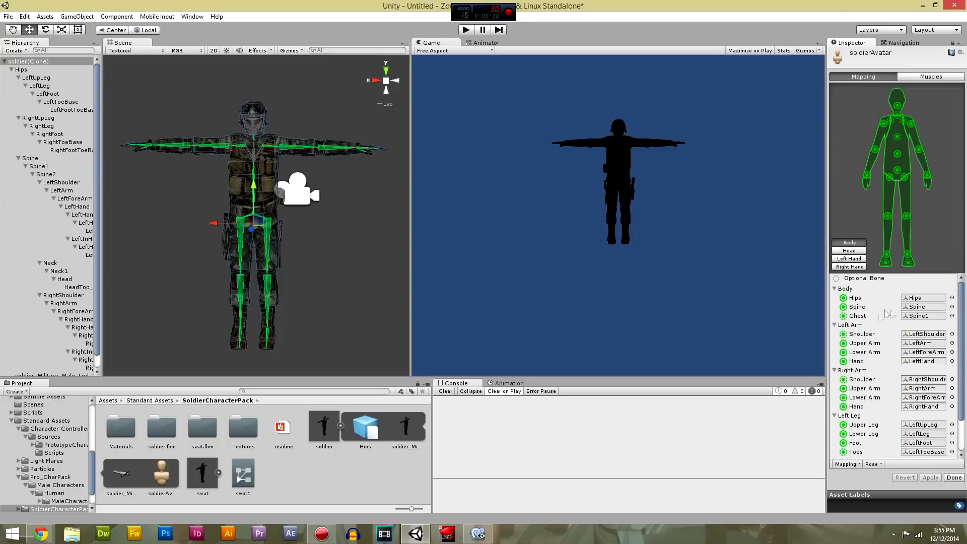
click(954, 477)
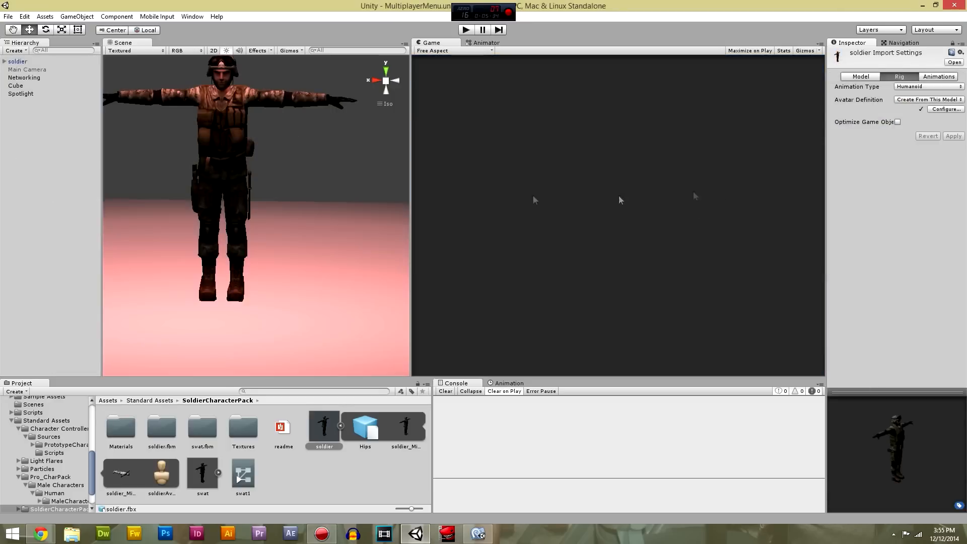
Check the soldier model's animation import settings and select the soldier in the scene to inspect it
alt+drag(272, 192, 375, 257)
click(938, 77)
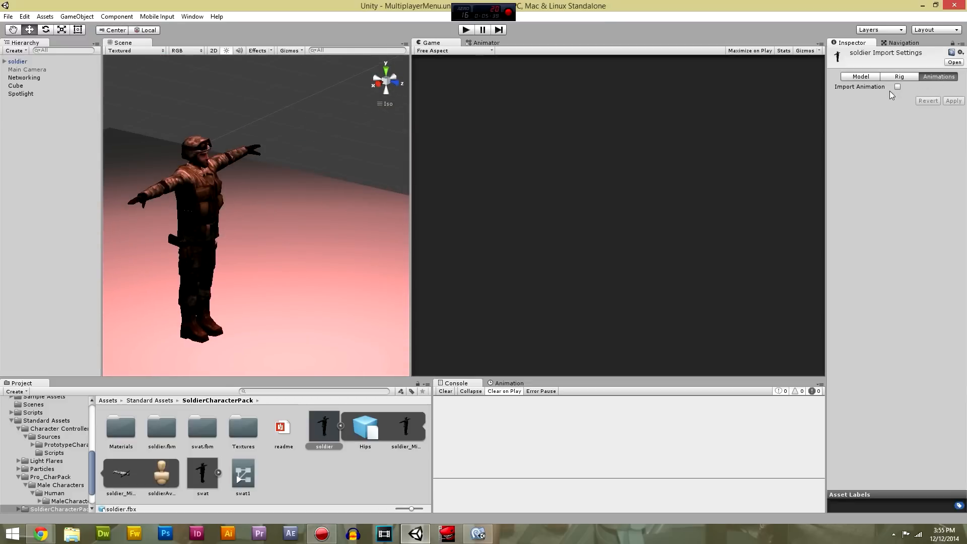
alt+drag(224, 204, 233, 255)
click(230, 231)
middle_drag(276, 222, 319, 228)
alt+drag(319, 229, 272, 225)
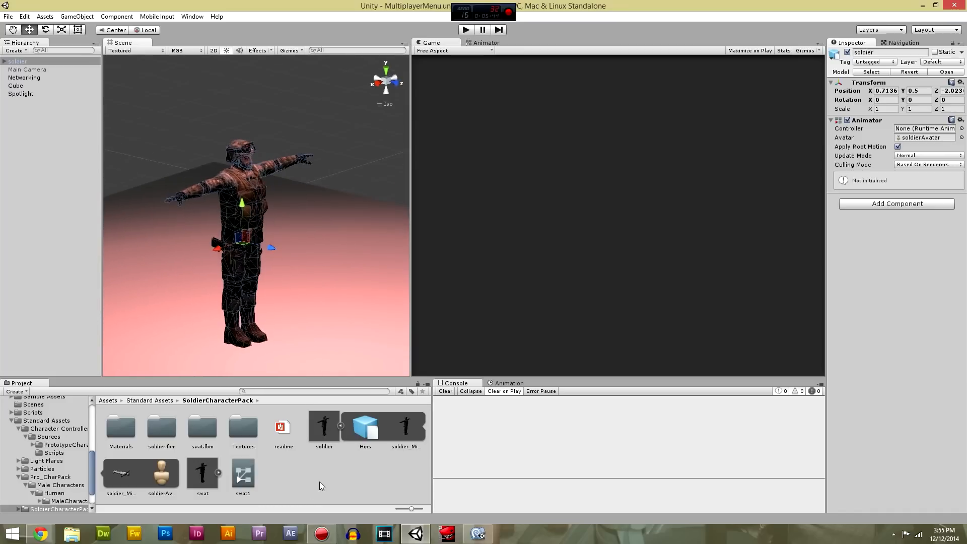
Collapse the soldier model's sub-assets again and return to the root Assets folder
click(321, 477)
click(341, 426)
drag(93, 465, 93, 419)
click(36, 448)
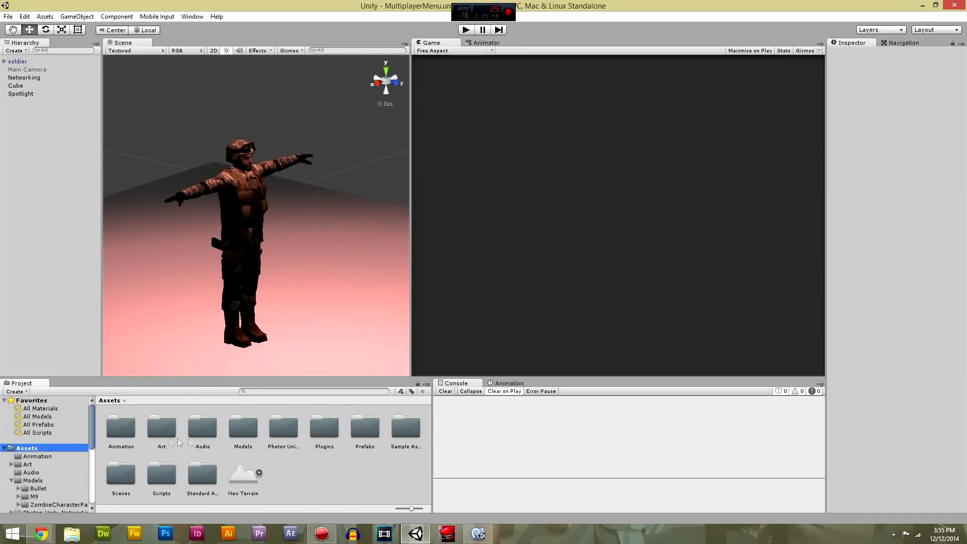
Create an empty game object at the root level of the scene hierarchy
click(69, 151)
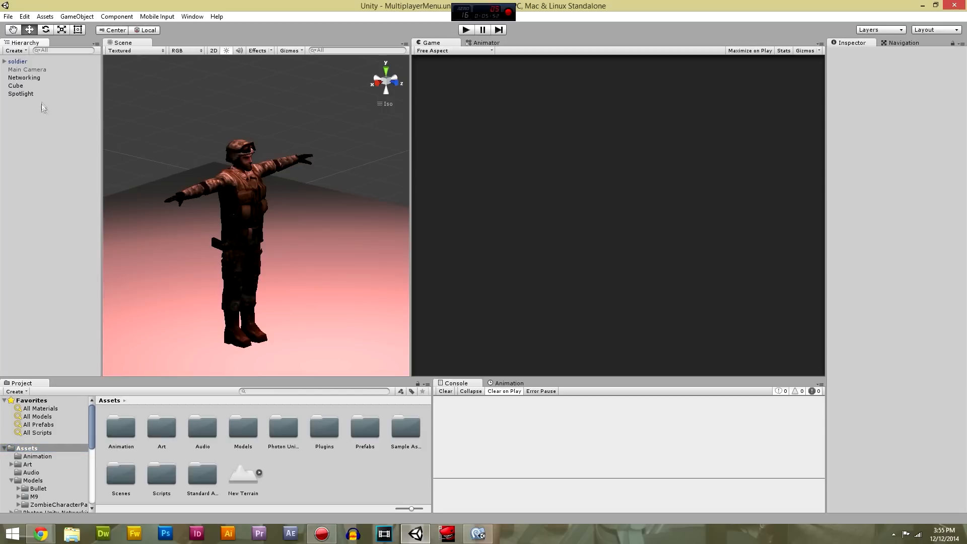
click(25, 59)
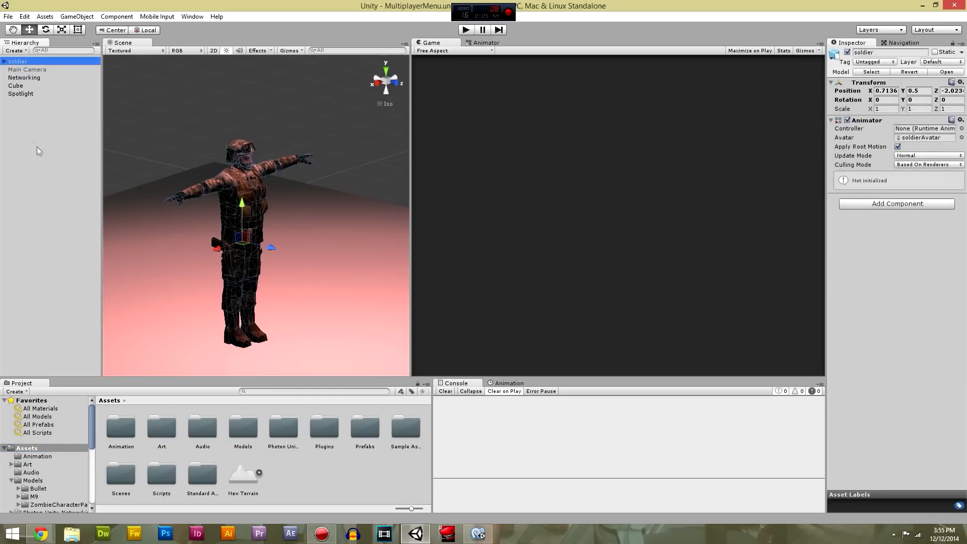
click(36, 146)
click(15, 51)
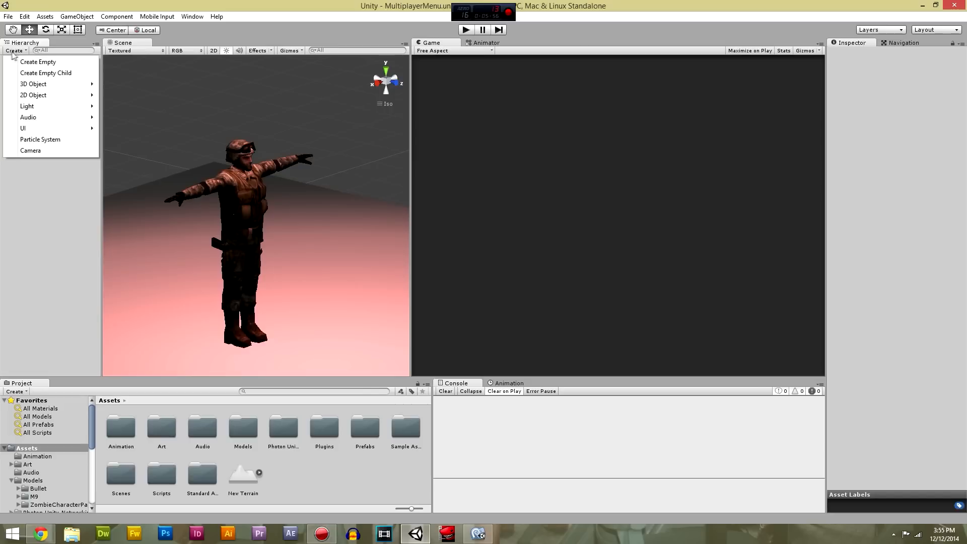
click(18, 64)
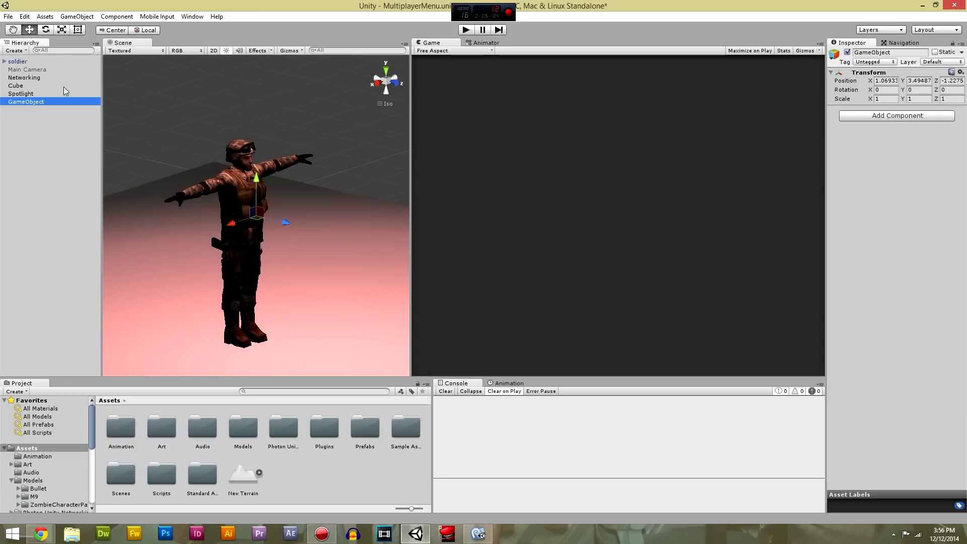
Rename the empty game object as Player 1 and frame it in the scene
right_click(28, 102)
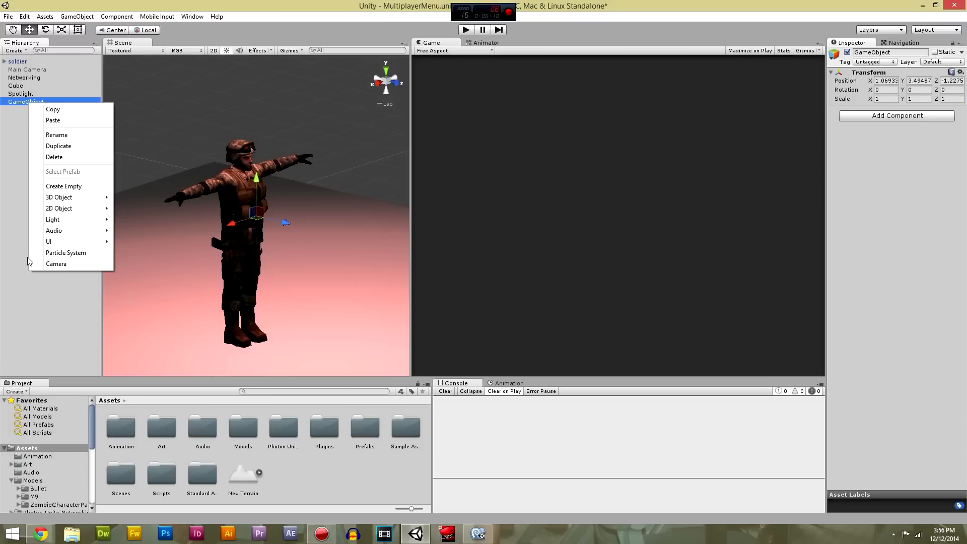
click(21, 198)
double_click(26, 103)
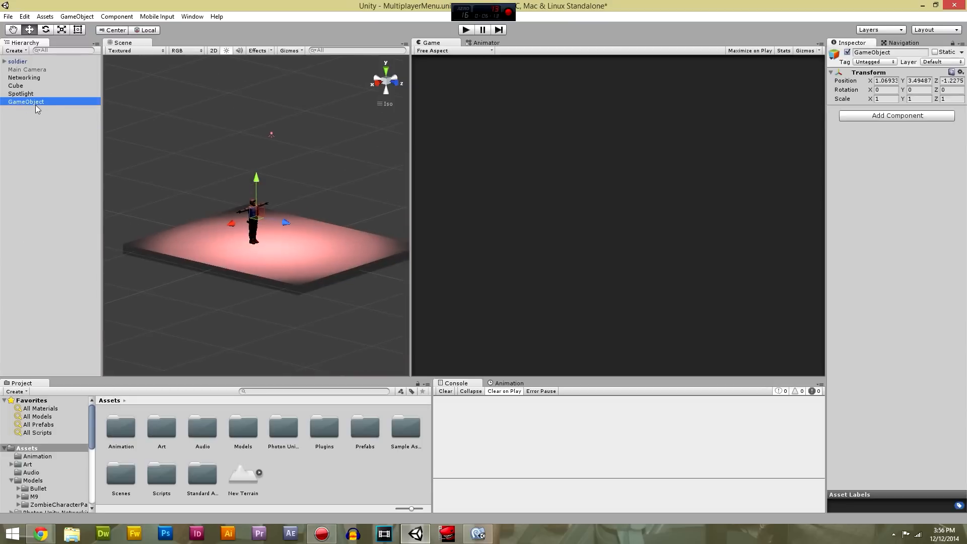
right_click(33, 103)
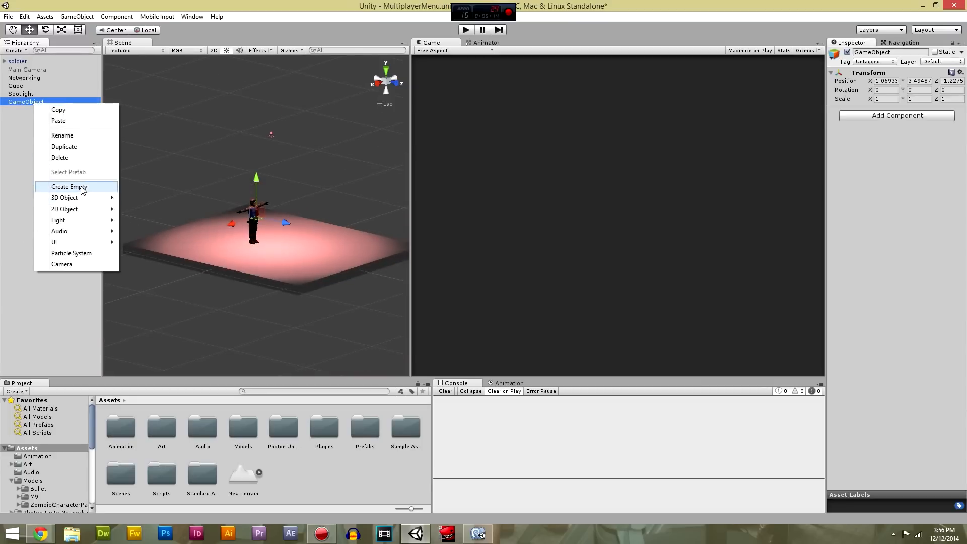
click(62, 135)
text(Player 1)
key(Return)
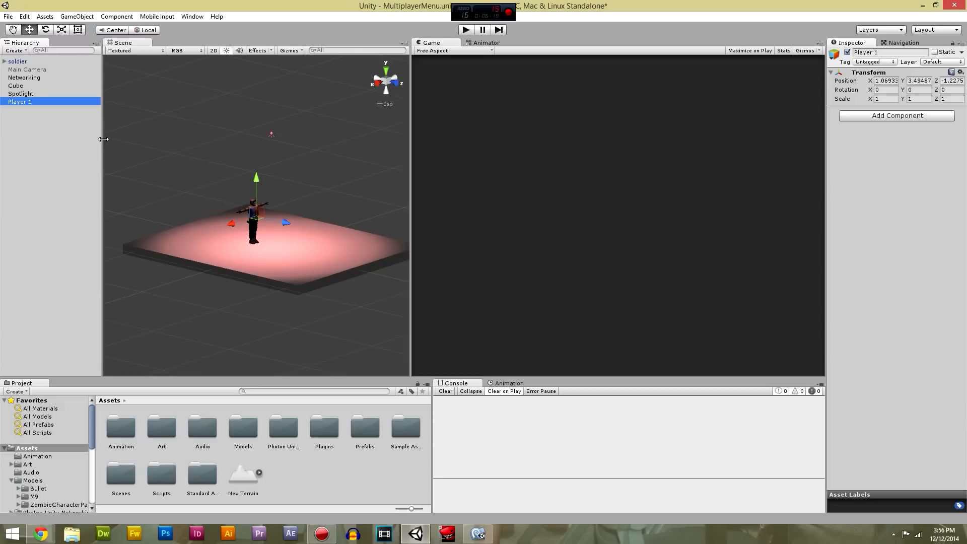
key(f)
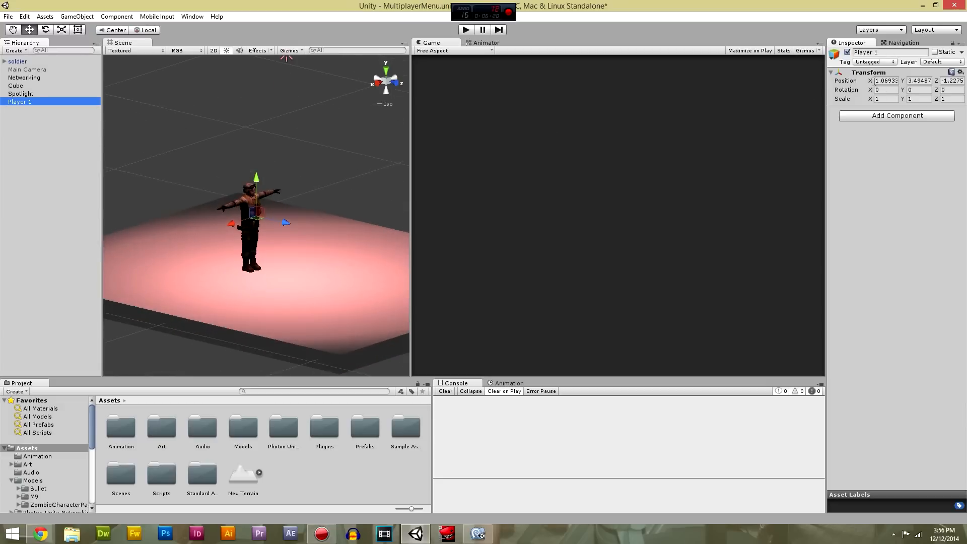
Assign the Player tag to Player 1 and nest it under the soldier in the hierarchy
click(878, 62)
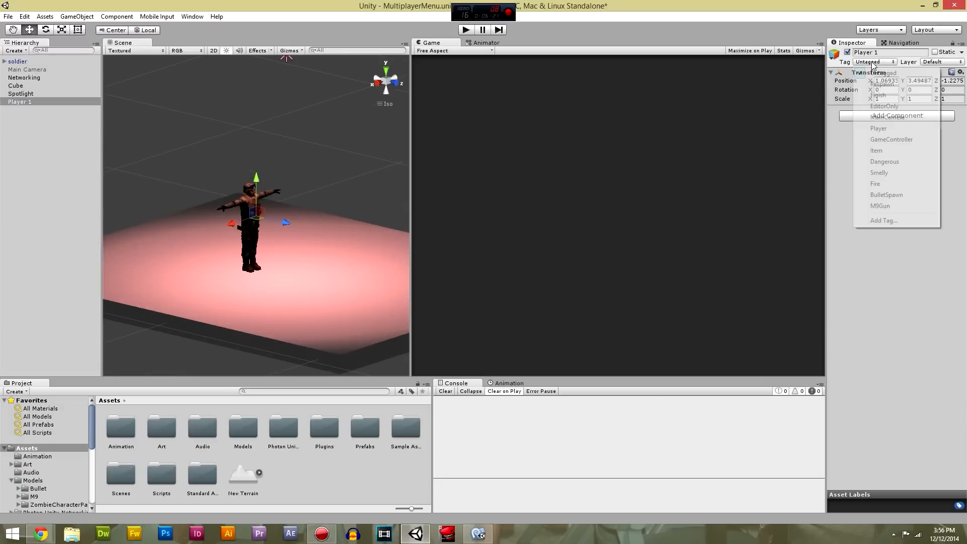
click(889, 128)
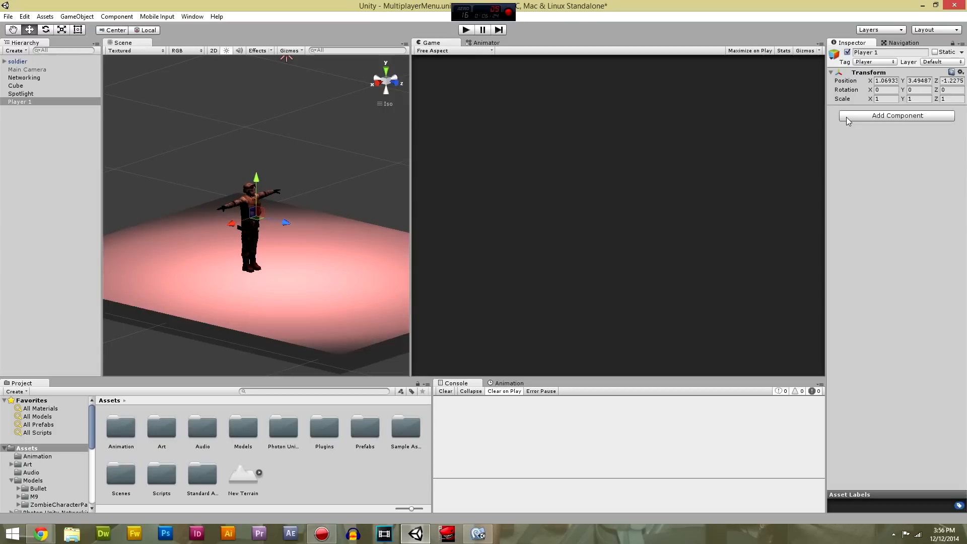
scroll(177, 256, up, 3)
drag(34, 102, 23, 62)
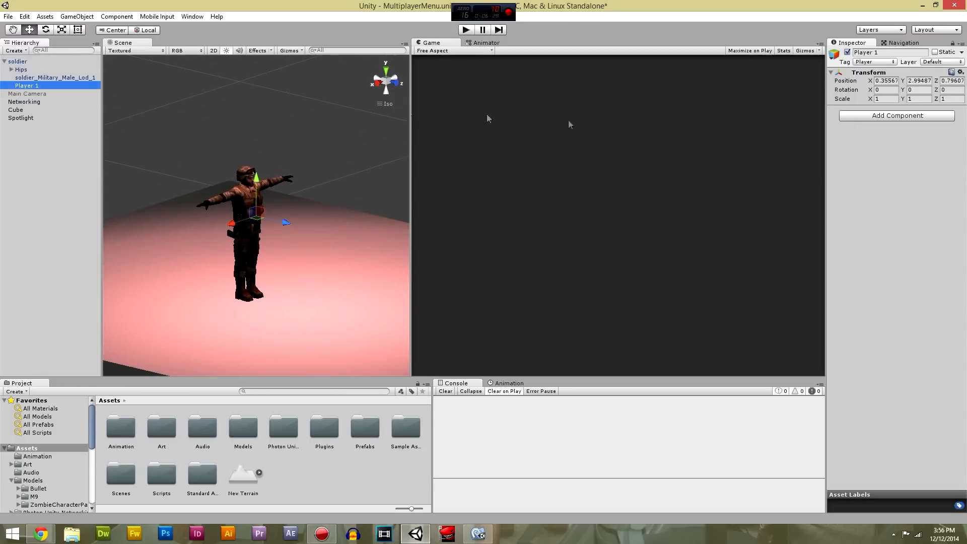
Set Player 1's local position to 0, 0, 0 so it aligns with the soldier's origin
click(882, 81)
text(0)
key(Tab)
text(0)
key(Tab)
text(0)
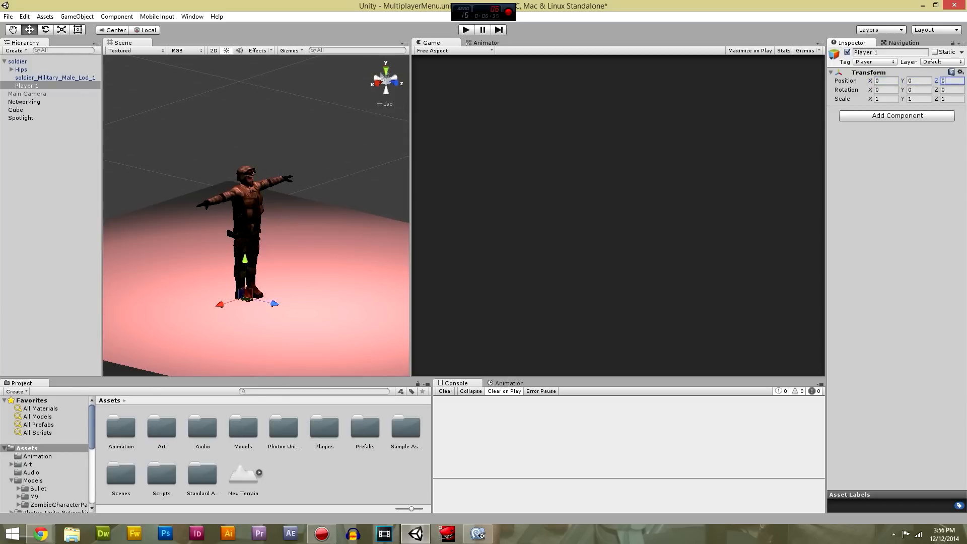
Raise Player 1 to the soldier's waist by setting its local Y position to 2.5 while nested under the soldier
click(378, 80)
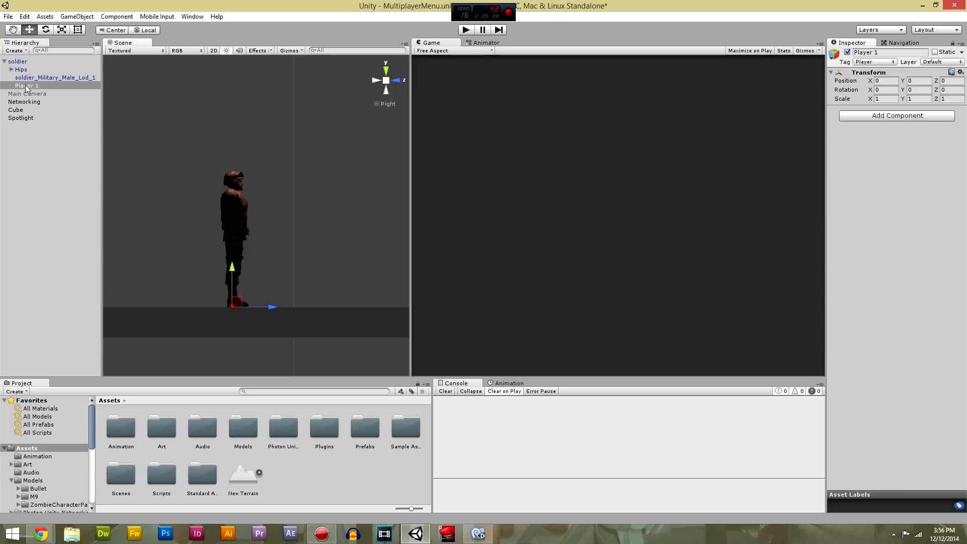
drag(28, 85, 42, 61)
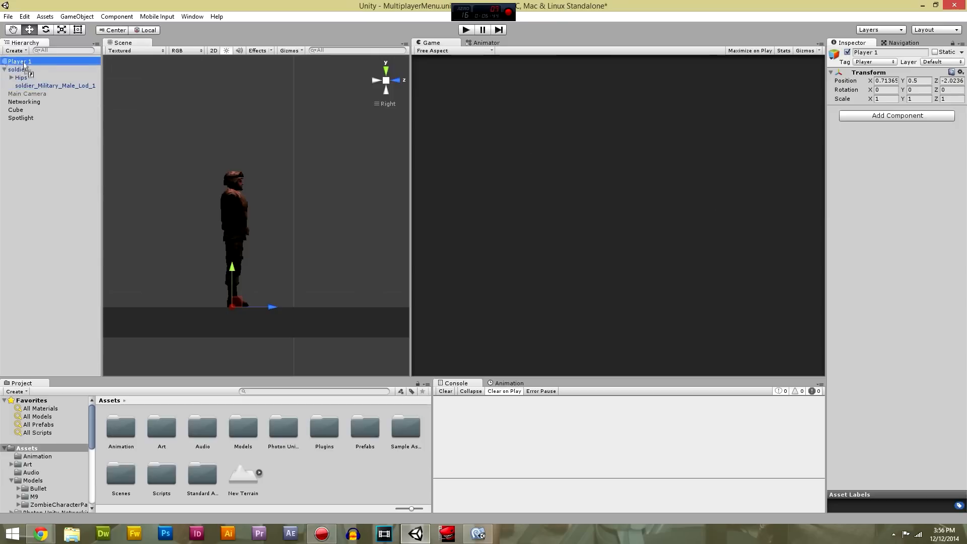
drag(24, 63, 18, 69)
click(917, 80)
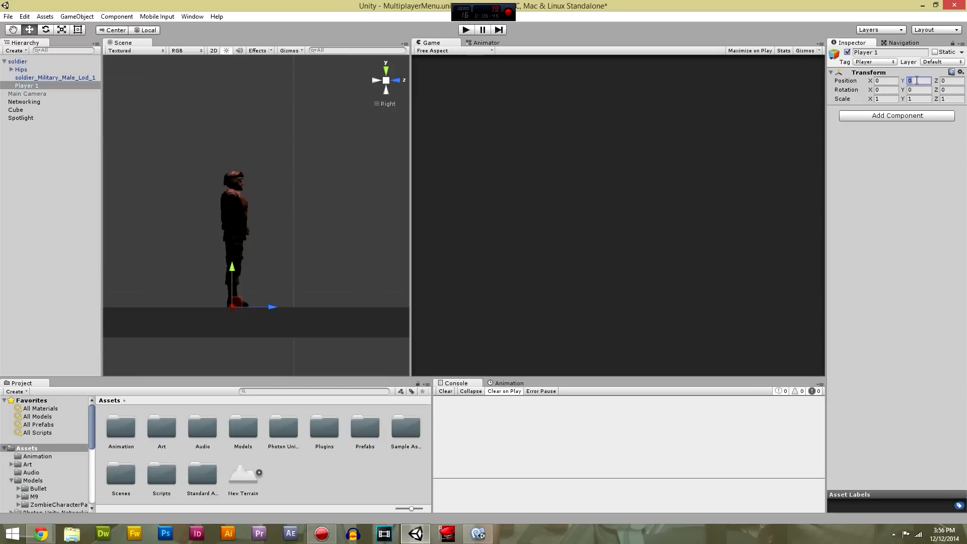
text(0.25)
key(BackSpace)
key(BackSpace)
text(5)
key(BackSpace)
key(BackSpace)
key(BackSpace)
text(2.5)
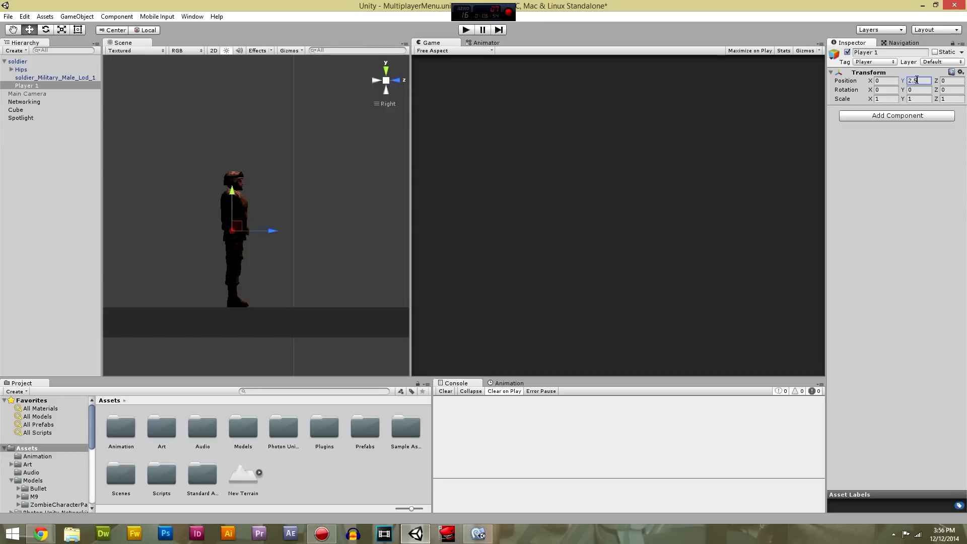
click(956, 136)
Move Player 1 back to the hierarchy root and make the soldier its child
drag(31, 85, 27, 61)
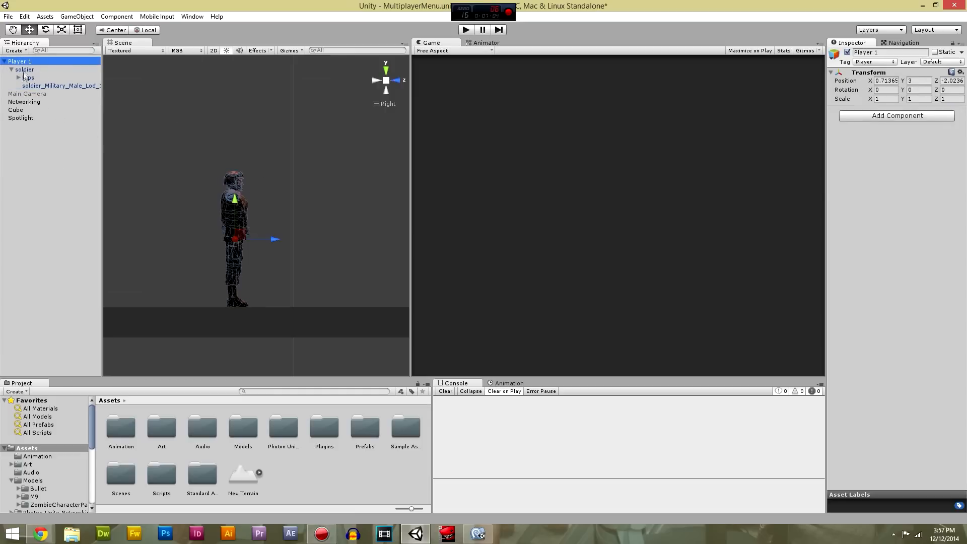
click(28, 70)
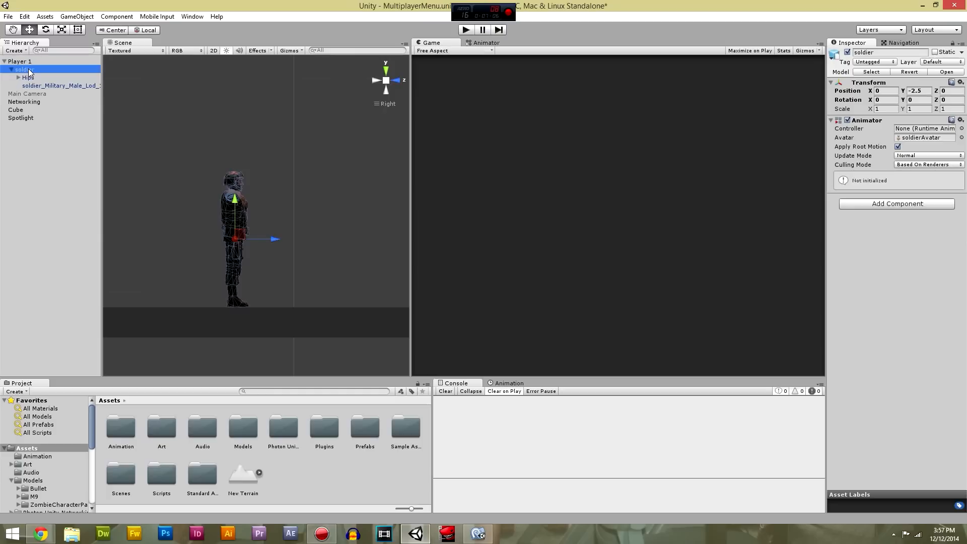
click(24, 62)
click(25, 70)
click(30, 63)
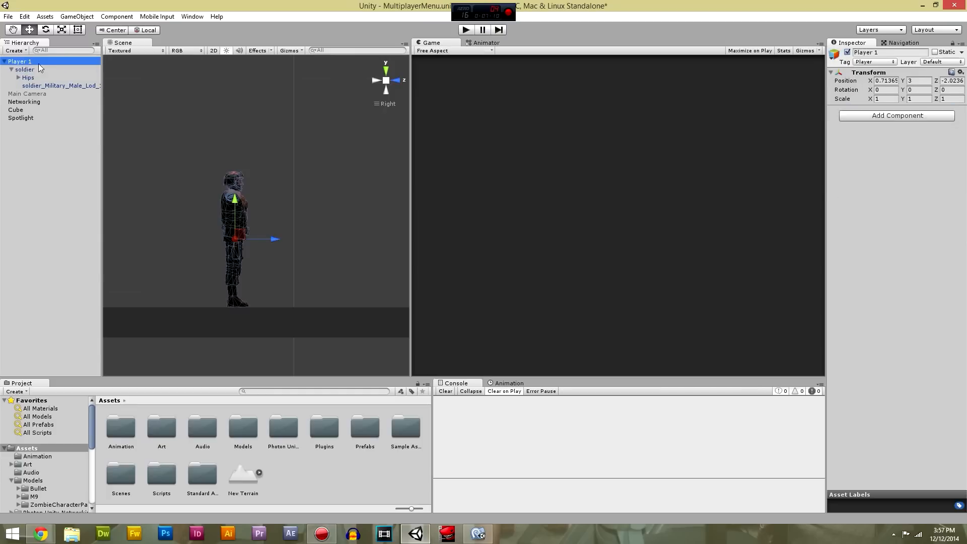
Check the parented soldier in the scene, save the scene and collapse the soldier's child objects
alt+drag(291, 189, 214, 213)
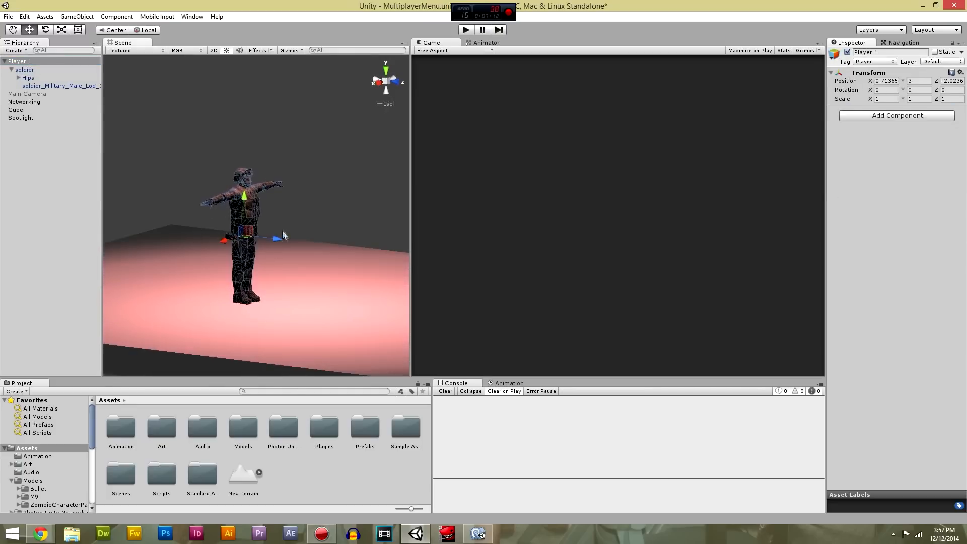
right_drag(282, 233, 395, 209)
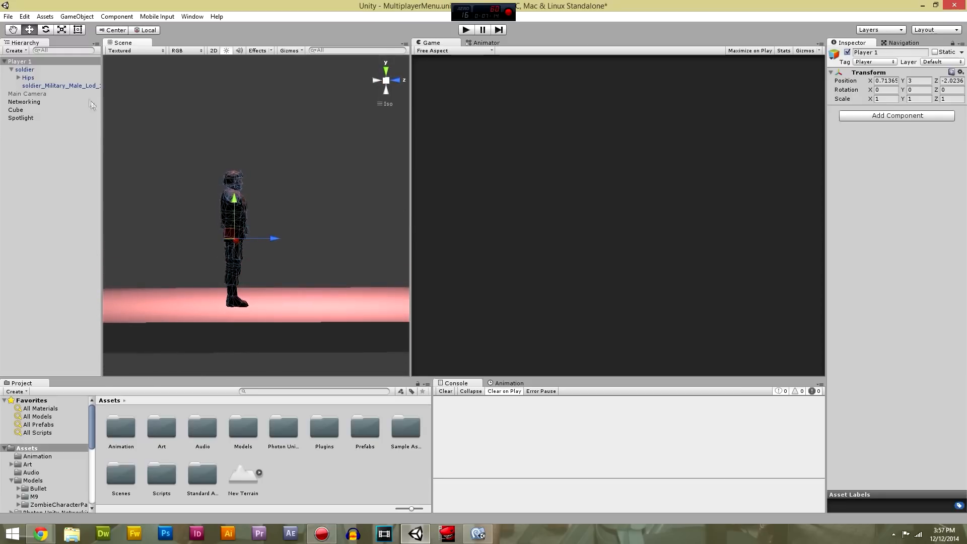
right_drag(288, 208, 289, 185)
key(ctrl+s)
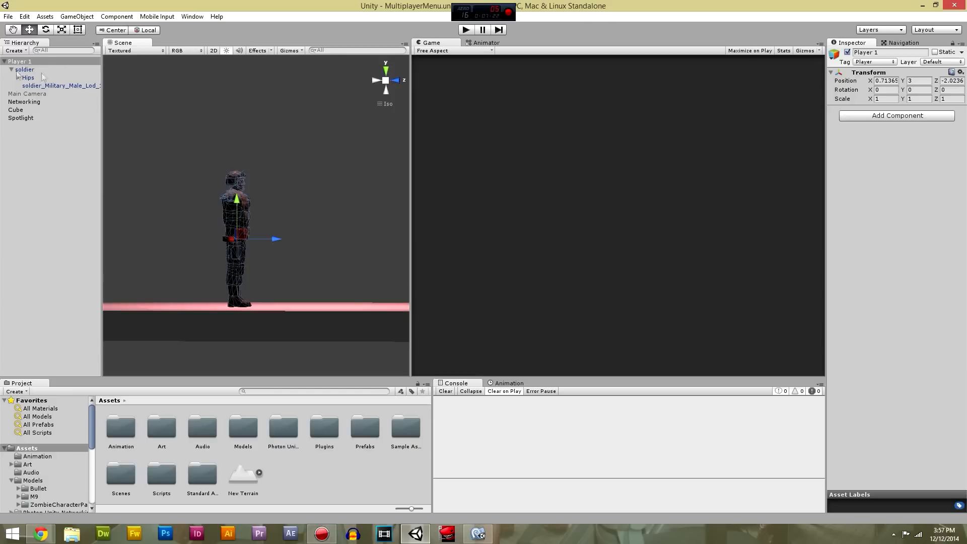
click(11, 70)
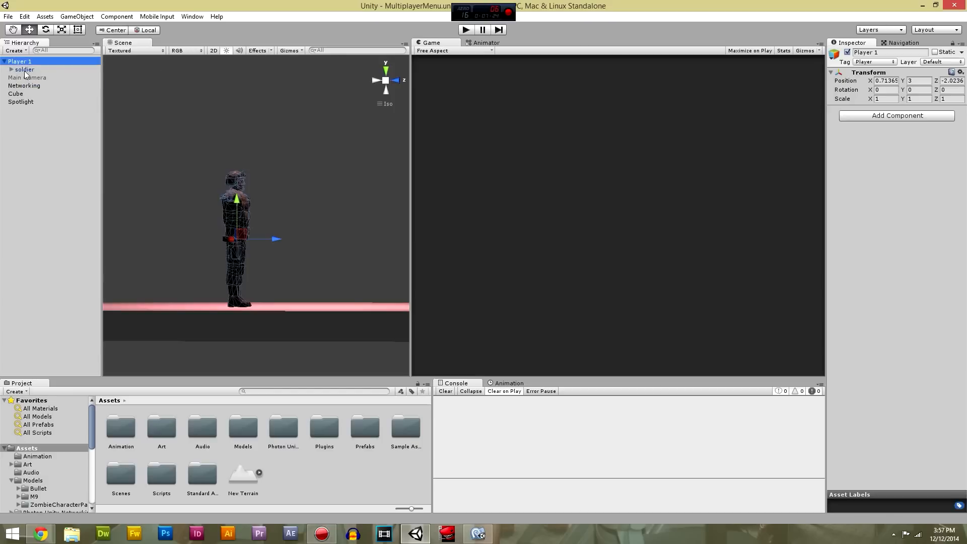
click(48, 63)
click(48, 108)
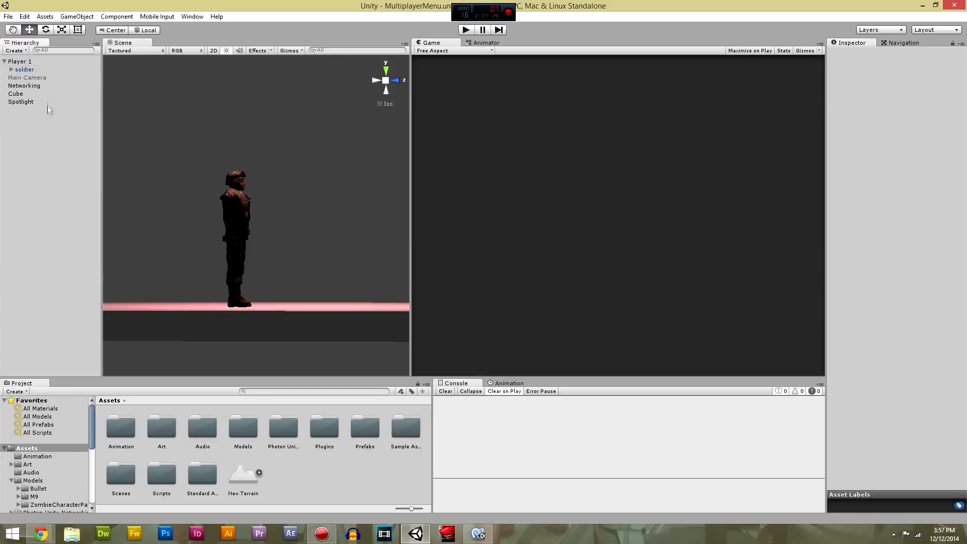
Create a new camera and nest it under Player 1 alongside the soldier
click(26, 61)
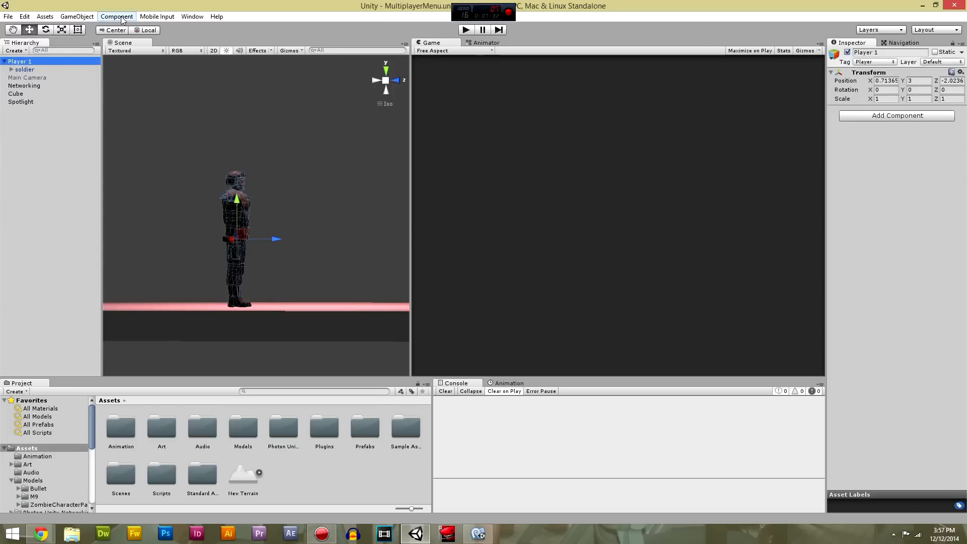
click(84, 17)
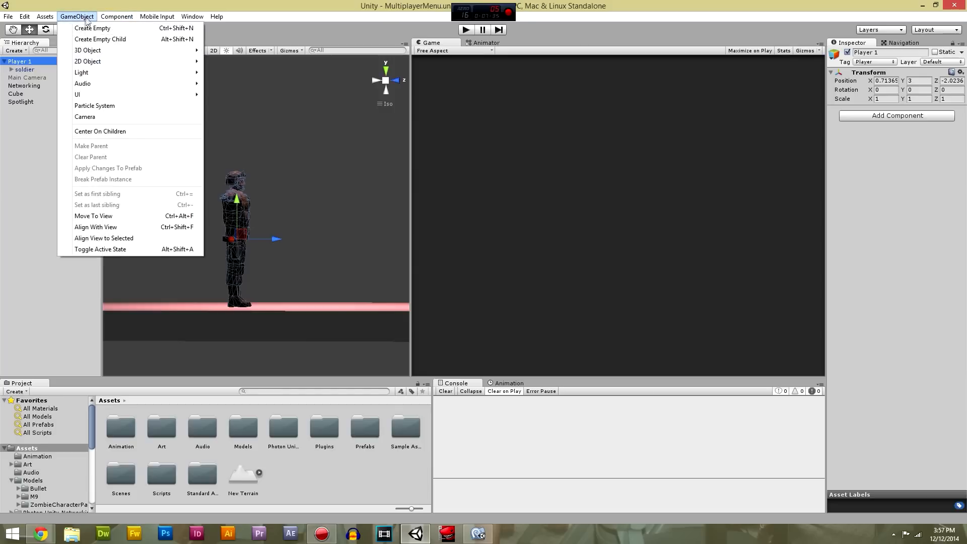
click(83, 117)
drag(29, 115, 36, 64)
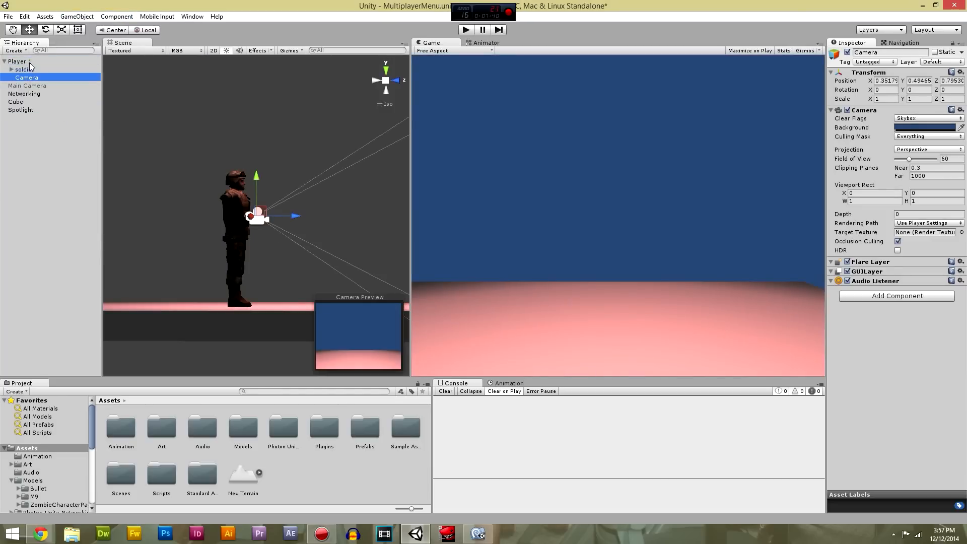
click(30, 63)
click(33, 76)
click(25, 70)
click(36, 78)
Set the new camera's local position to 0, 0, 0
click(886, 81)
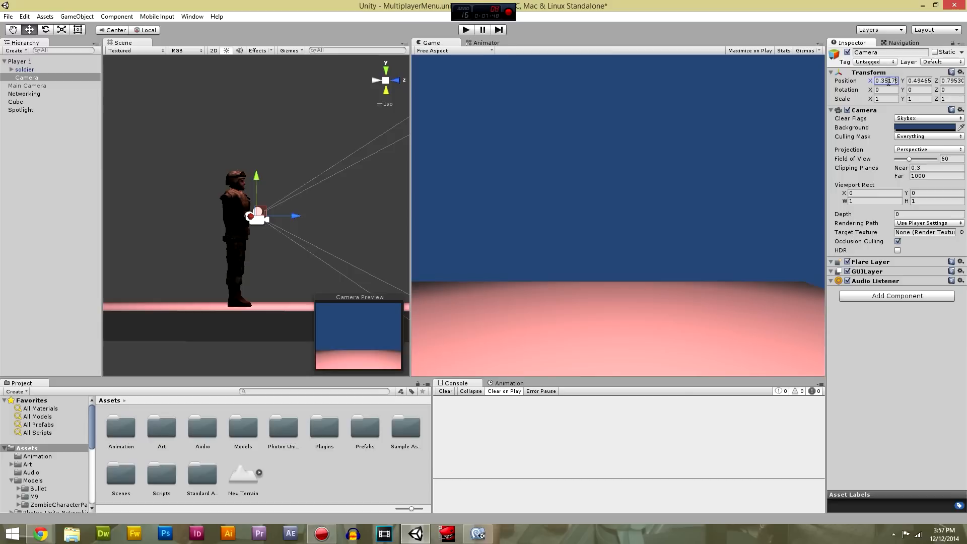
double_click(886, 81)
text(0)
key(Tab)
text(0)
key(Tab)
text(0)
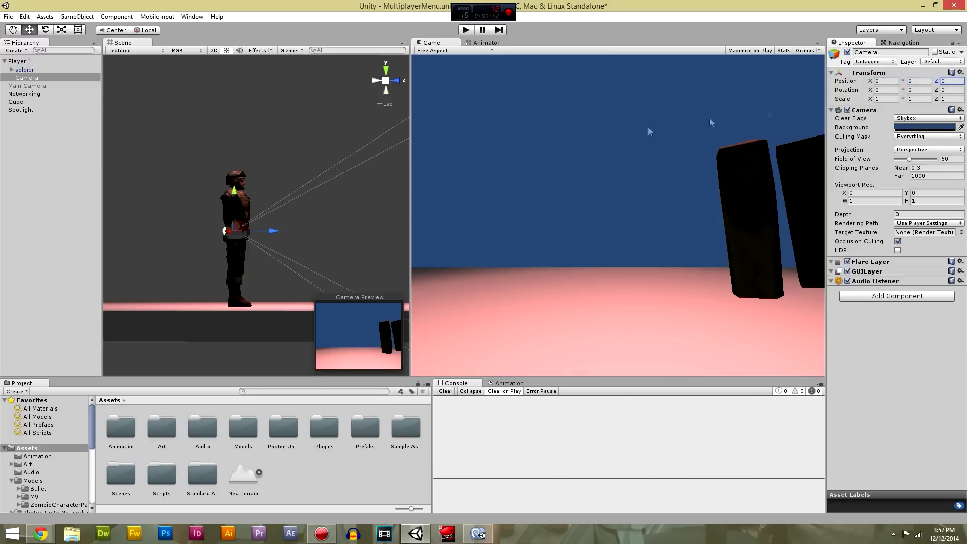
Move the camera up and forward to the soldier's eyes, at about Y 1.62 and Z 0.18
drag(236, 195, 235, 136)
drag(275, 181, 281, 178)
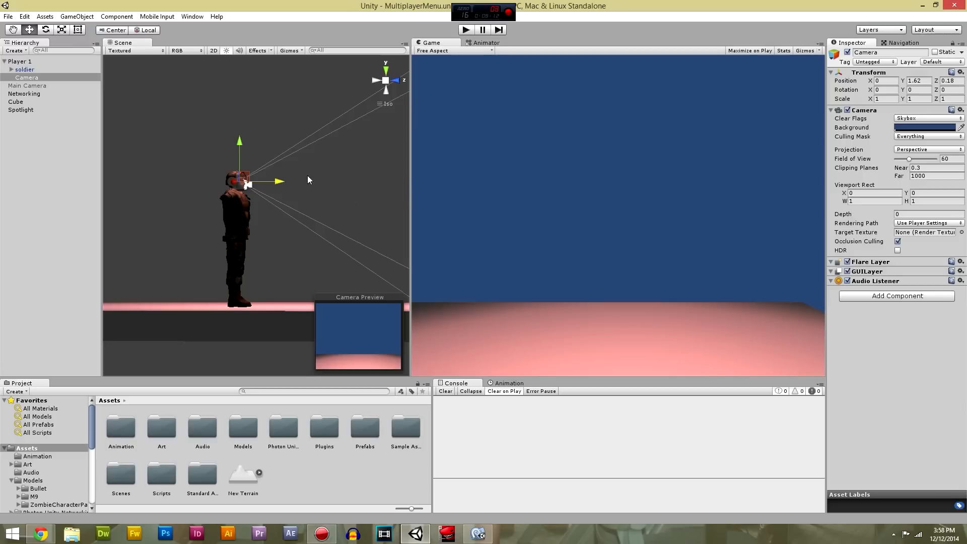
click(28, 62)
click(34, 77)
click(29, 62)
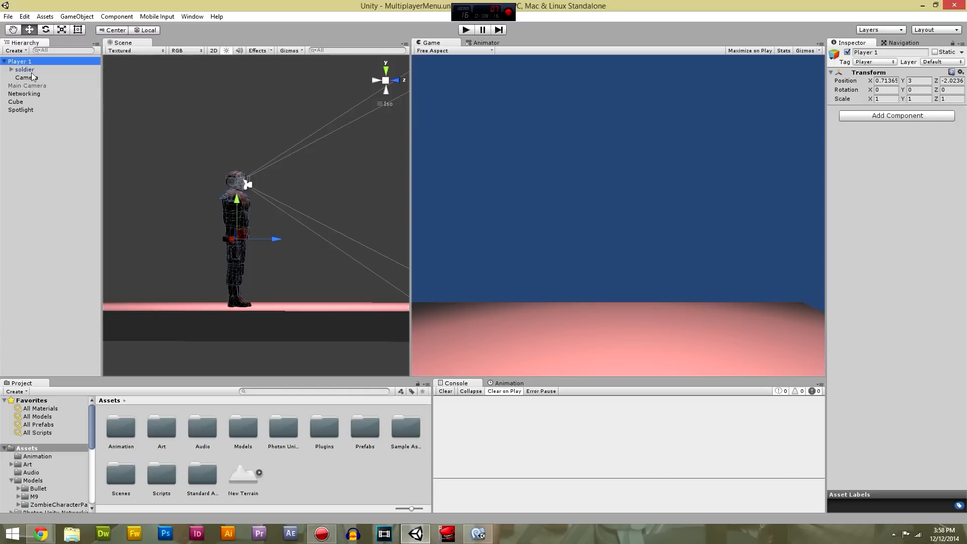
click(34, 78)
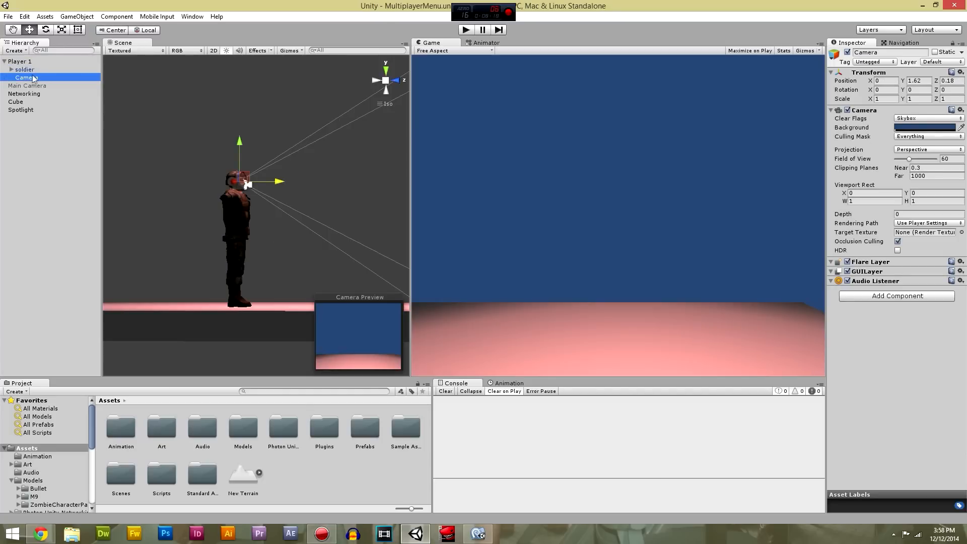
Add the Mouse Look script to Player 1 and set its axes to Mouse X
click(25, 61)
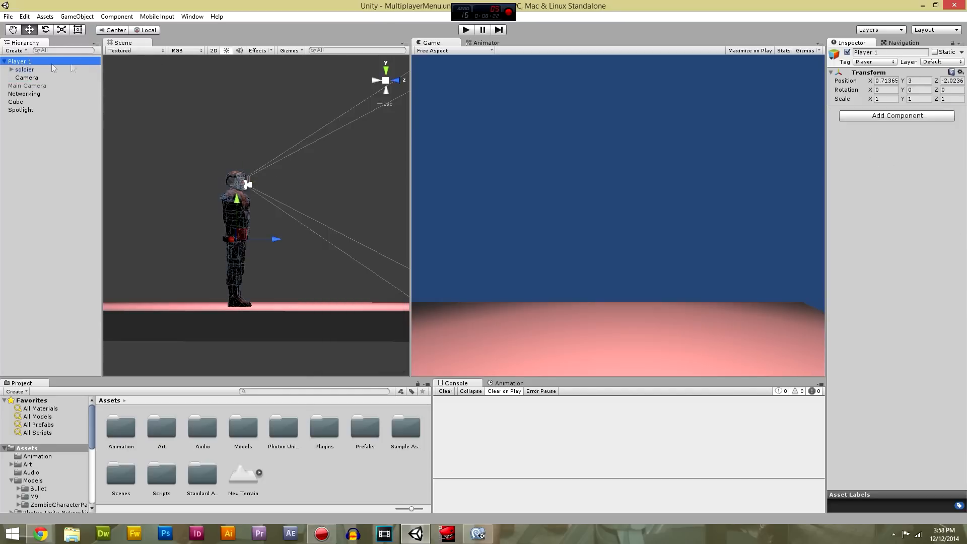
click(917, 117)
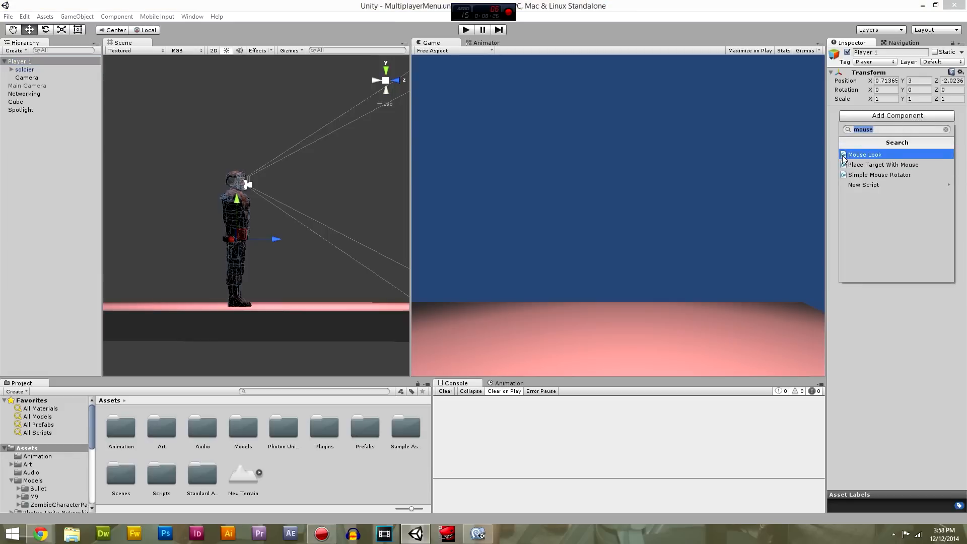
click(877, 157)
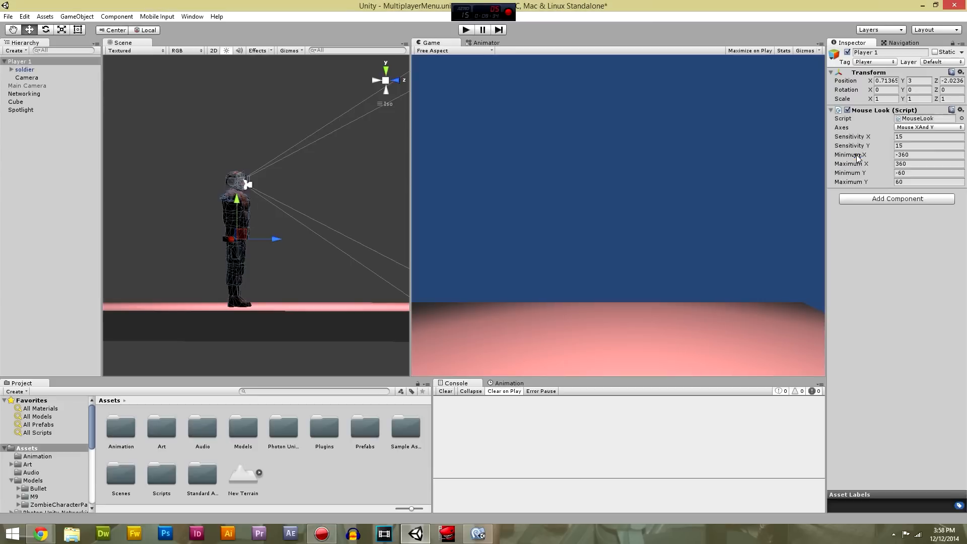
click(920, 127)
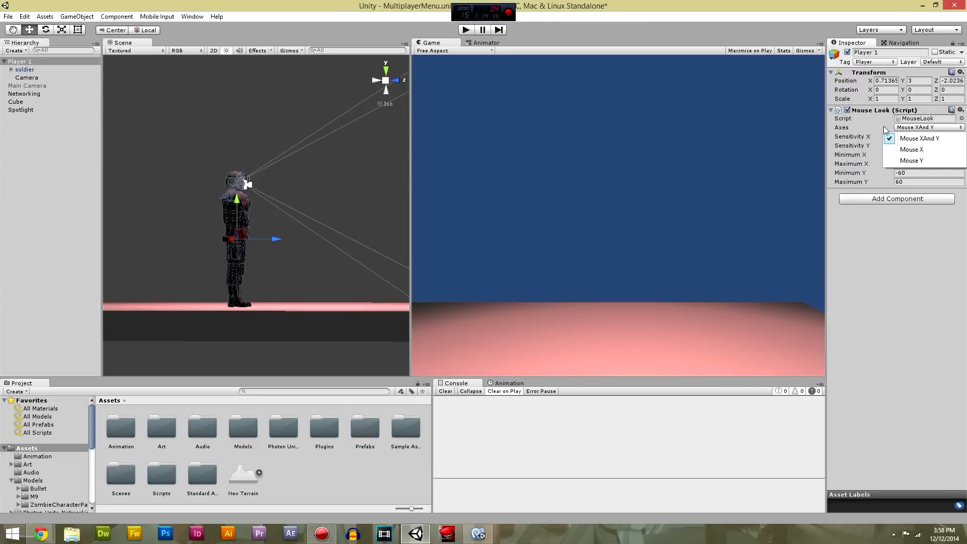
click(872, 228)
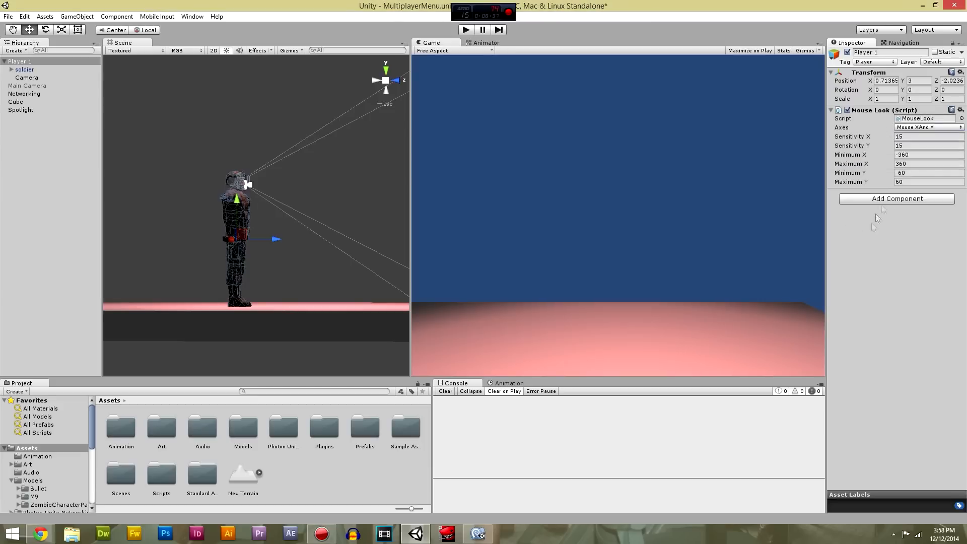
click(909, 128)
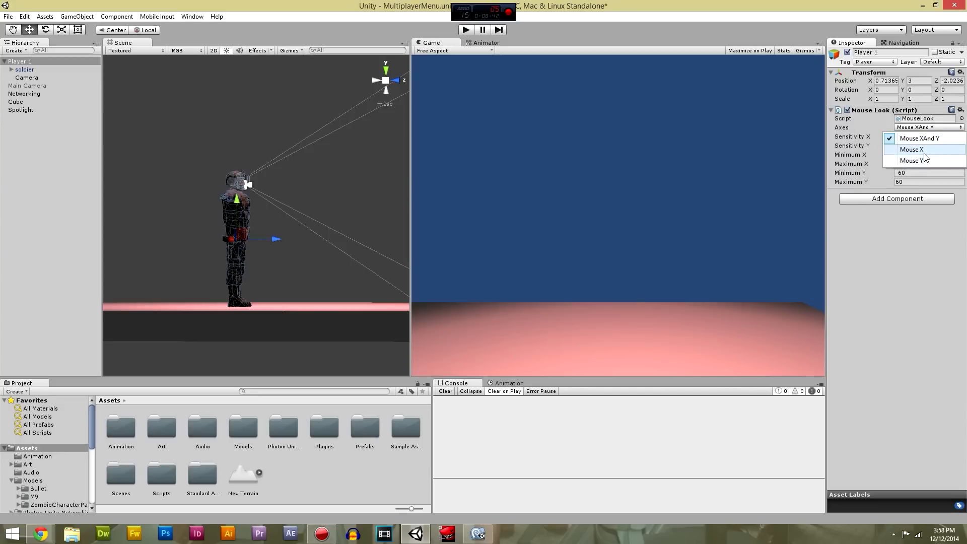
click(911, 149)
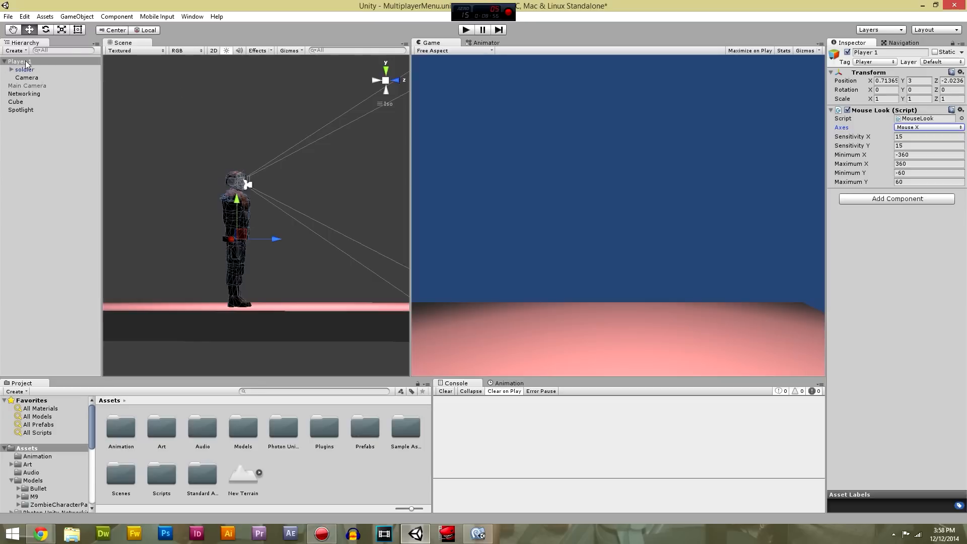
click(864, 231)
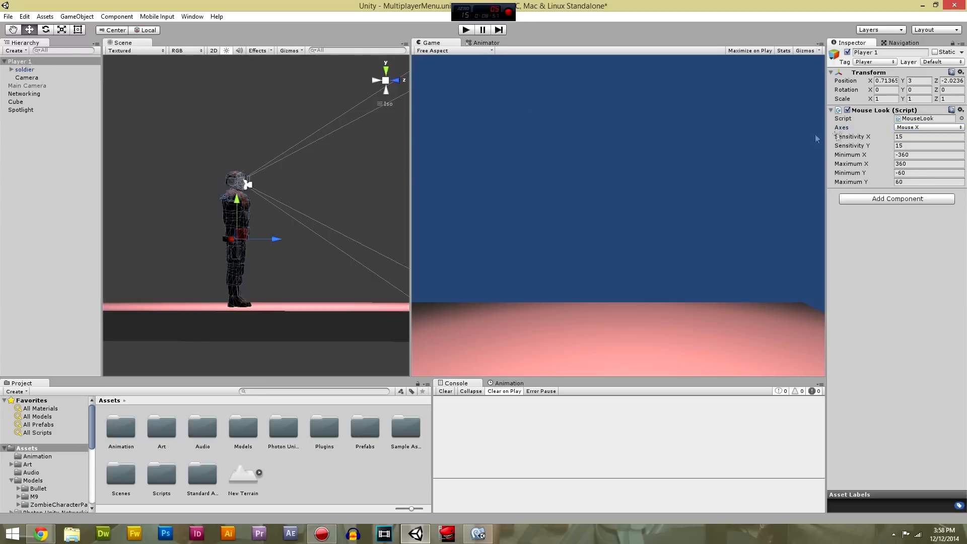
Add a Character Controller component to Player 1
click(30, 77)
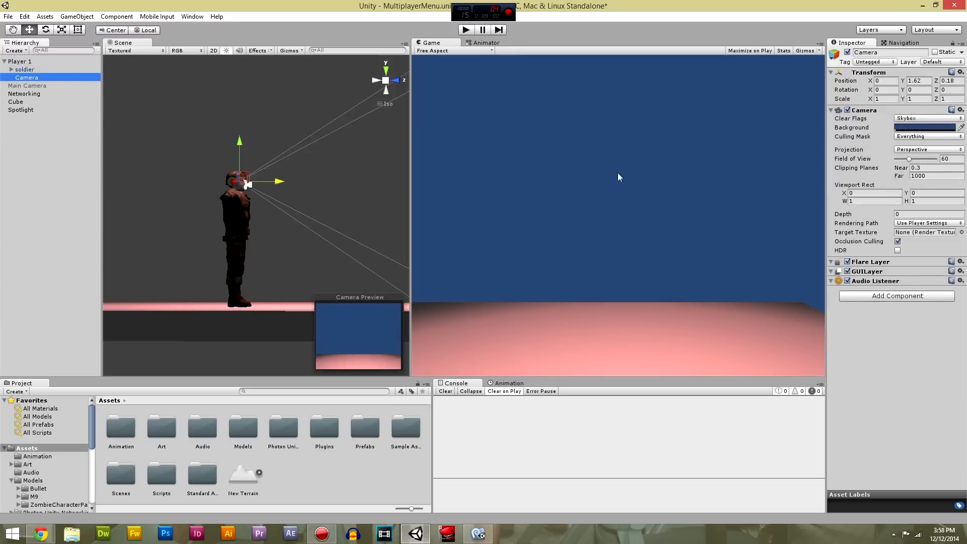
click(19, 61)
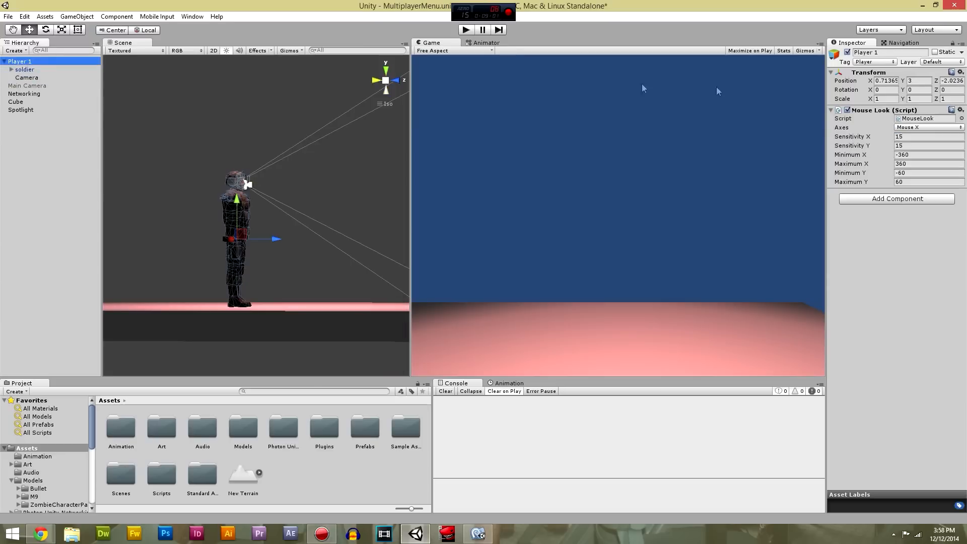
click(914, 201)
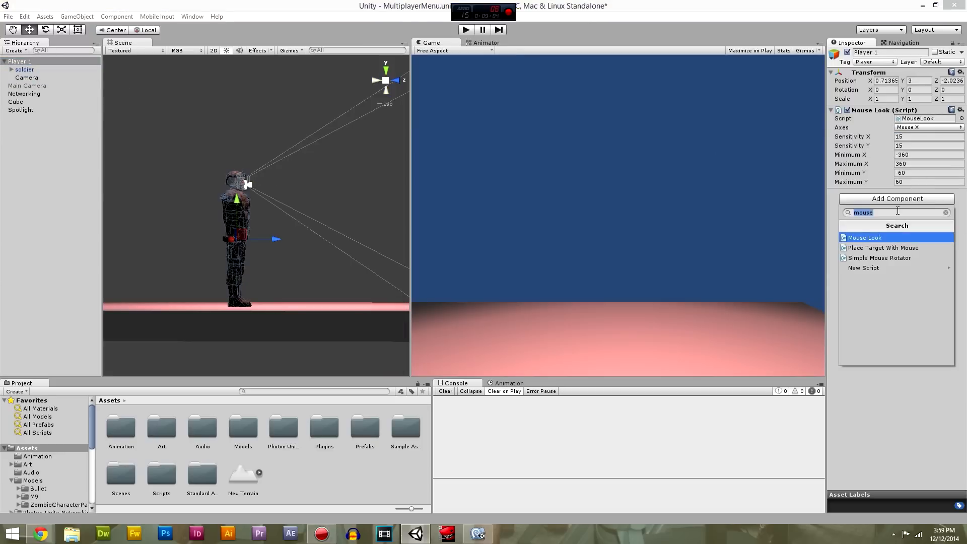
text(charac)
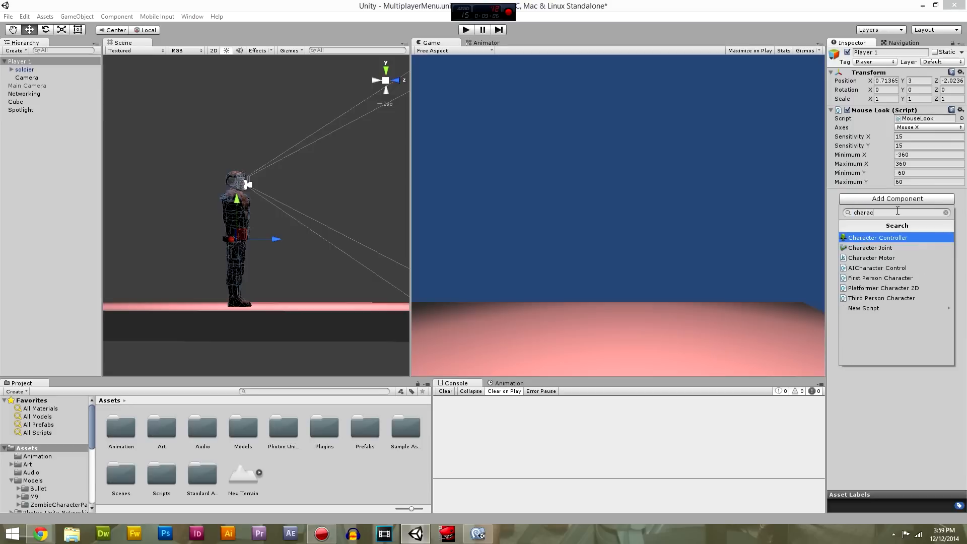
click(902, 238)
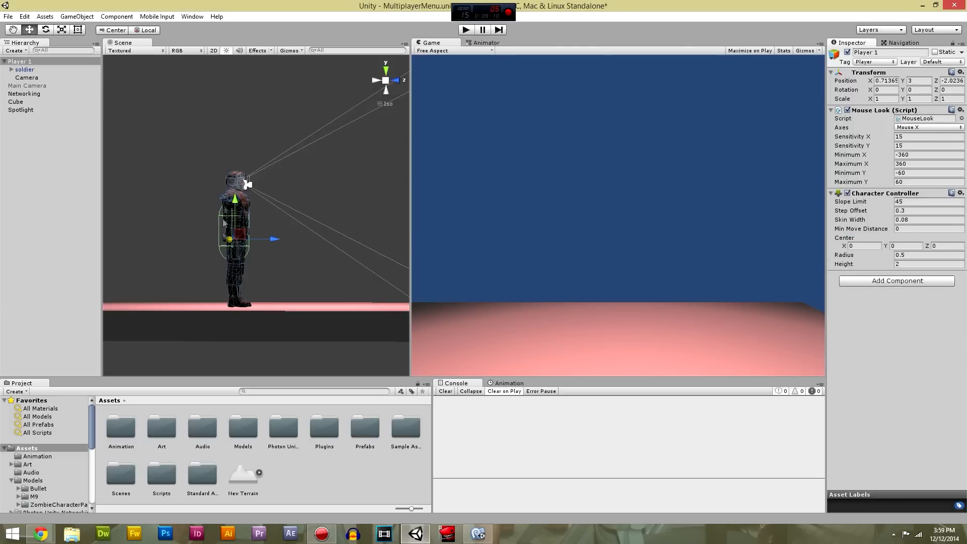
Set the Character Controller's radius to 0.45 and, in a side view, nudge Player 1 along Z to about -1.99
click(396, 81)
click(376, 83)
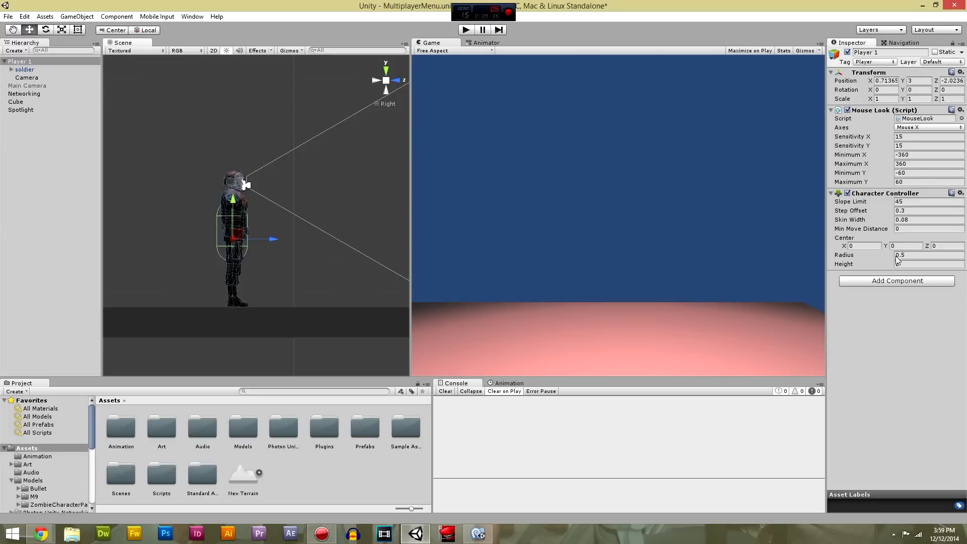
click(917, 255)
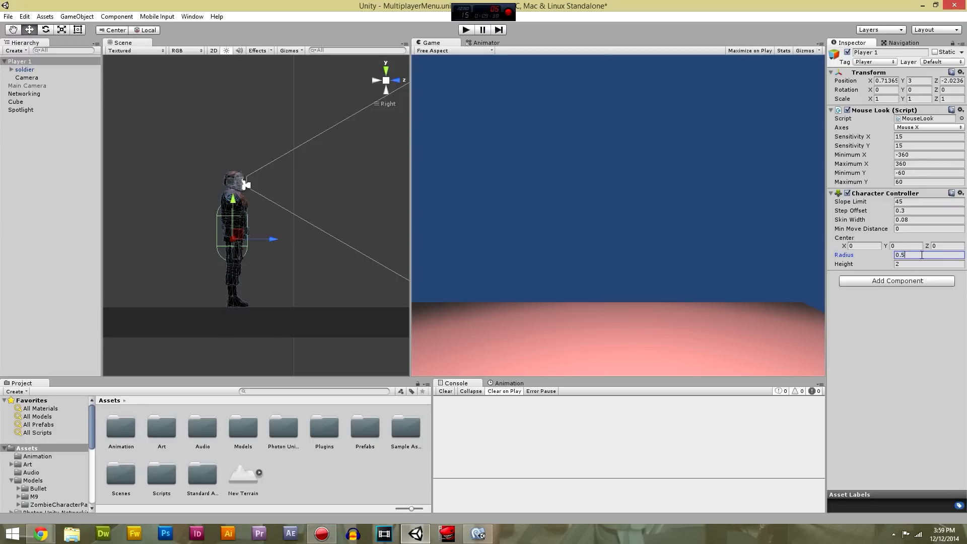
key(BackSpace)
text(45)
drag(273, 242, 275, 241)
Fit the Character Controller capsule around the soldier with center 0.19, -0.14, 0.05, radius 0.49 and height 4.44
click(913, 263)
drag(843, 247, 846, 247)
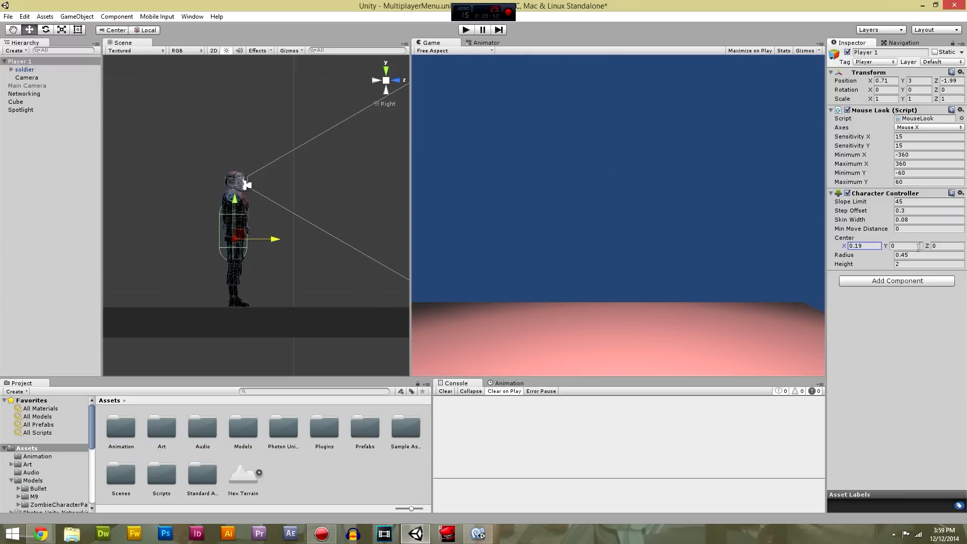
drag(929, 248, 932, 247)
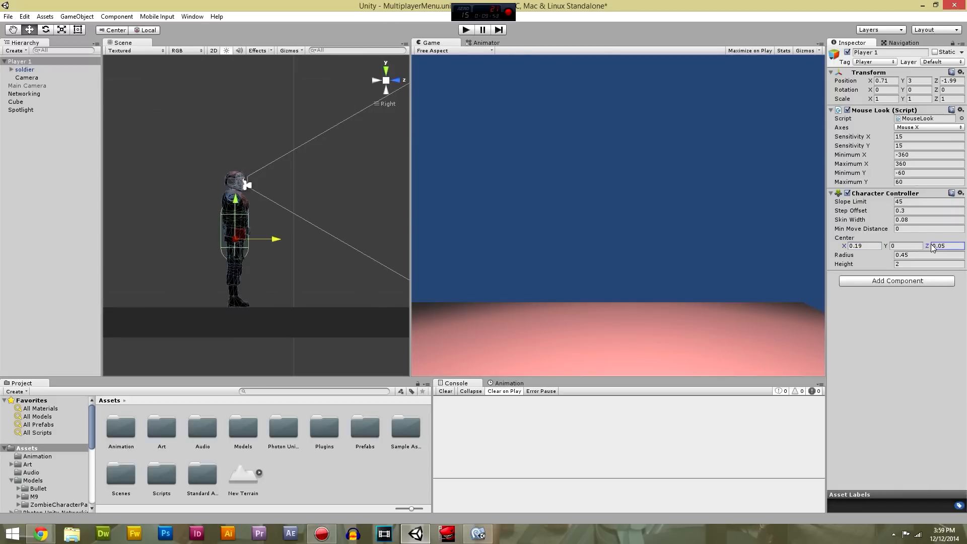
mouse_move(891, 266)
mouse_down()
mouse_move(940, 257)
mouse_move(892, 257)
mouse_up()
click(887, 247)
drag(887, 247, 887, 250)
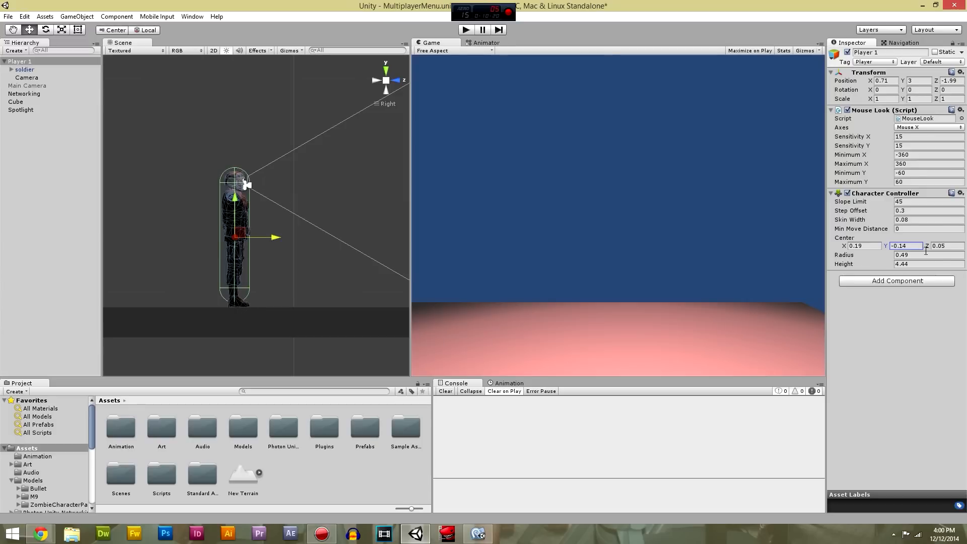
Set the Character Controller's center X to 0 and Z to 0.04, and save the scene
click(843, 246)
click(863, 245)
text(0)
click(943, 246)
drag(929, 250, 929, 250)
click(896, 310)
key(ctrl+s)
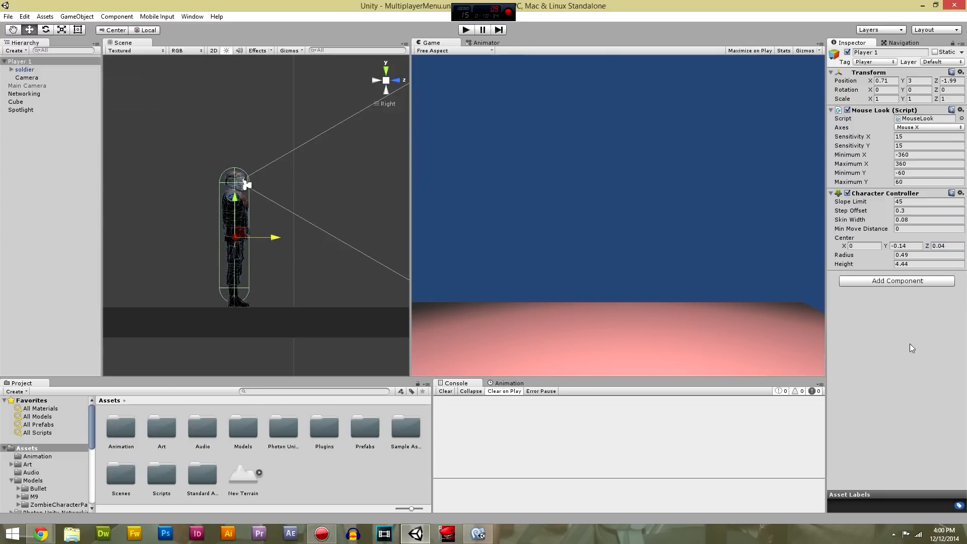
Add an Animator component to Player 1
click(882, 282)
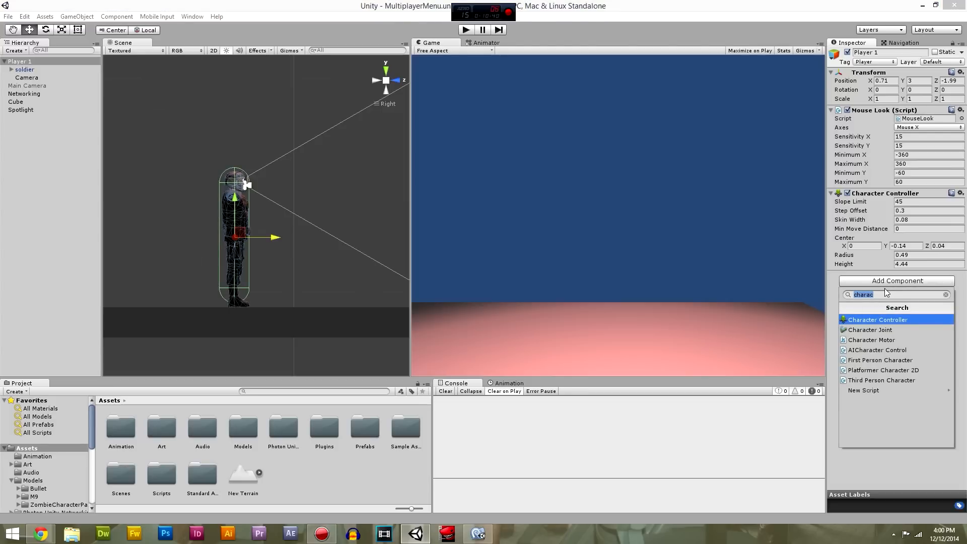
text(anima)
click(874, 329)
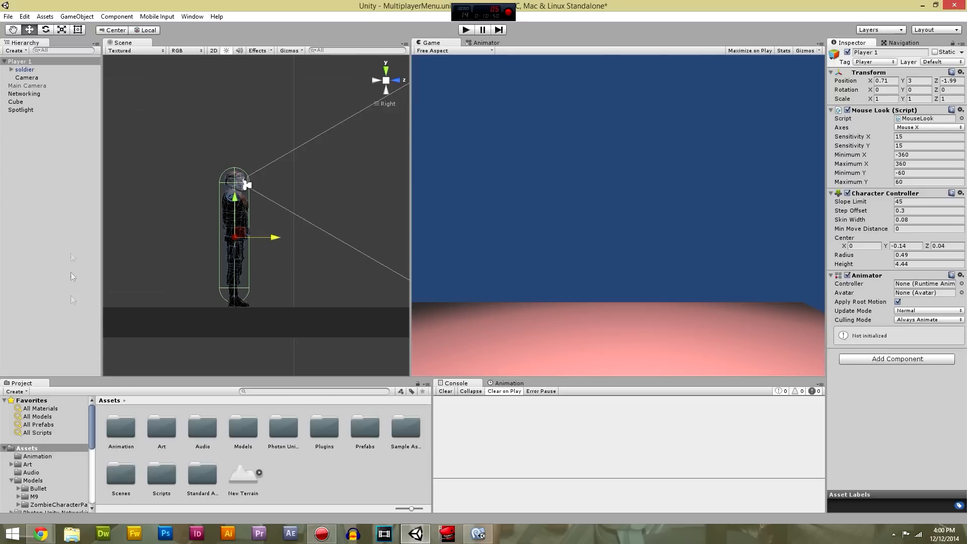
Create a prefab from Player 1 in the Prefabs folder and move it into the Resources subfolder
right_click(29, 61)
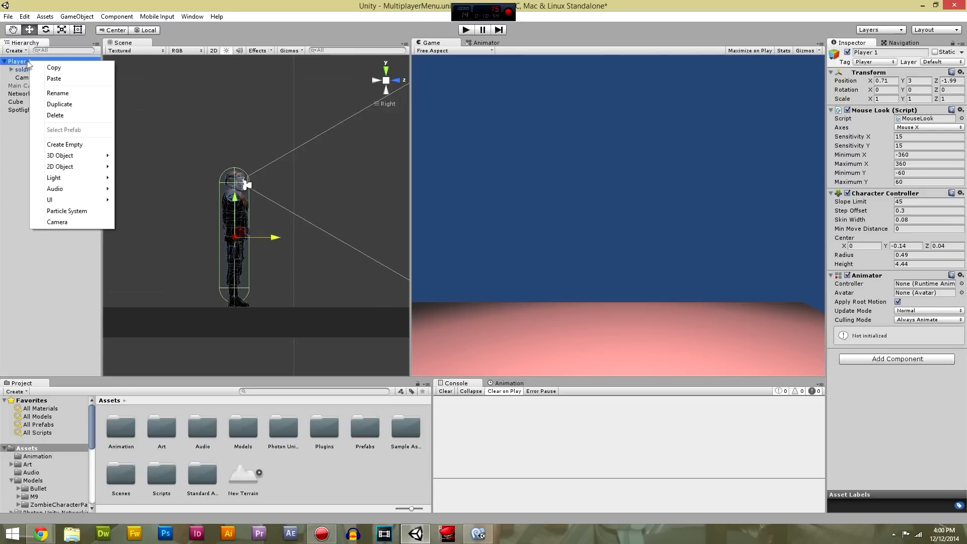
click(20, 62)
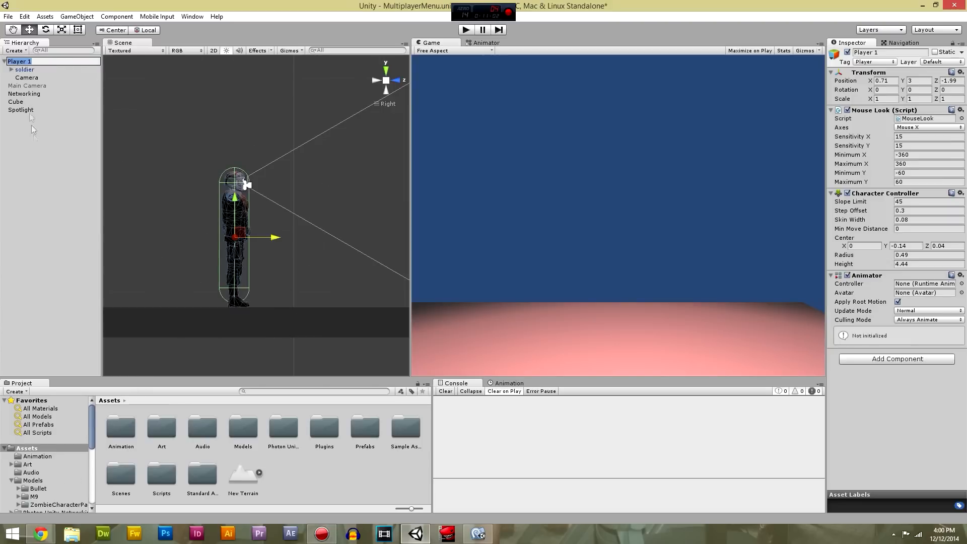
click(74, 62)
drag(45, 60, 361, 429)
click(206, 431)
drag(197, 425, 120, 428)
double_click(120, 428)
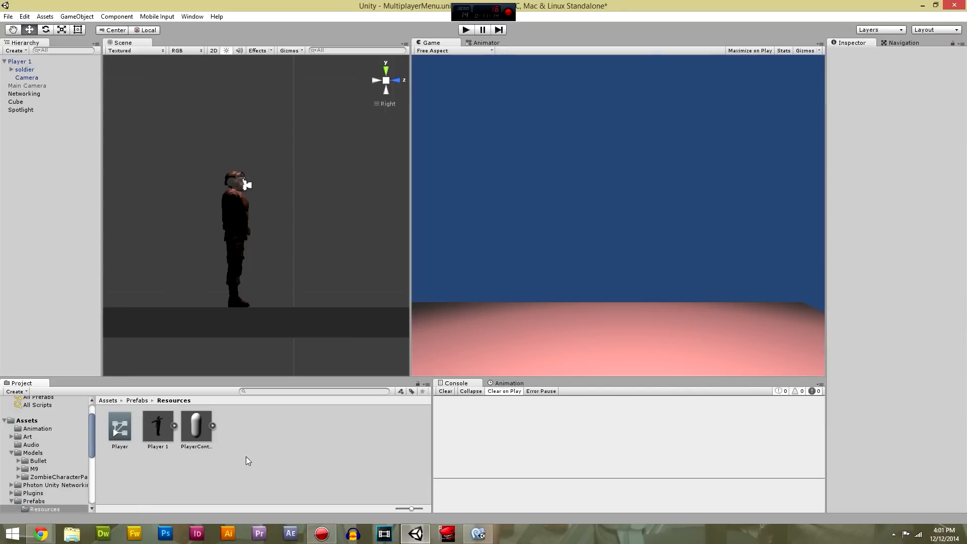
Delete the Player animator controller from the Resources folder
click(121, 428)
key(Delete)
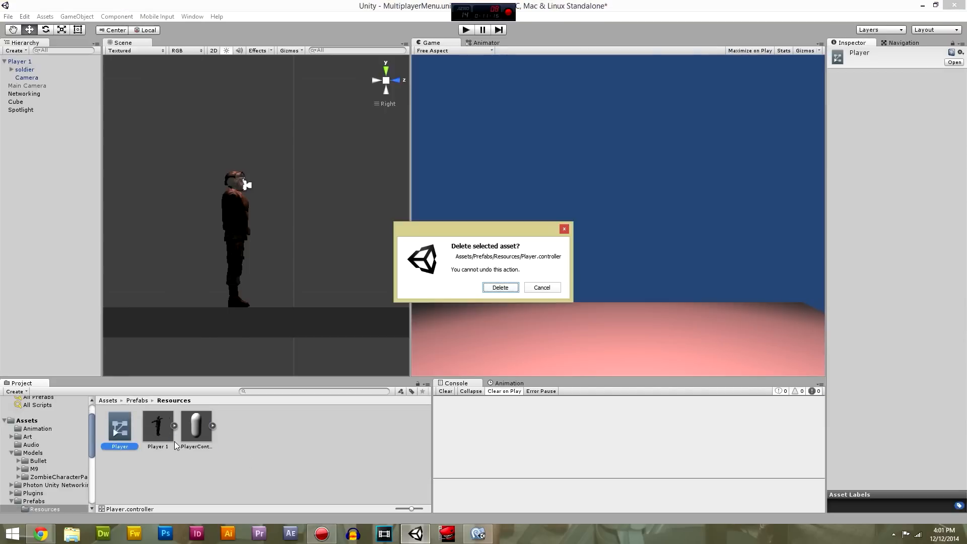
click(499, 288)
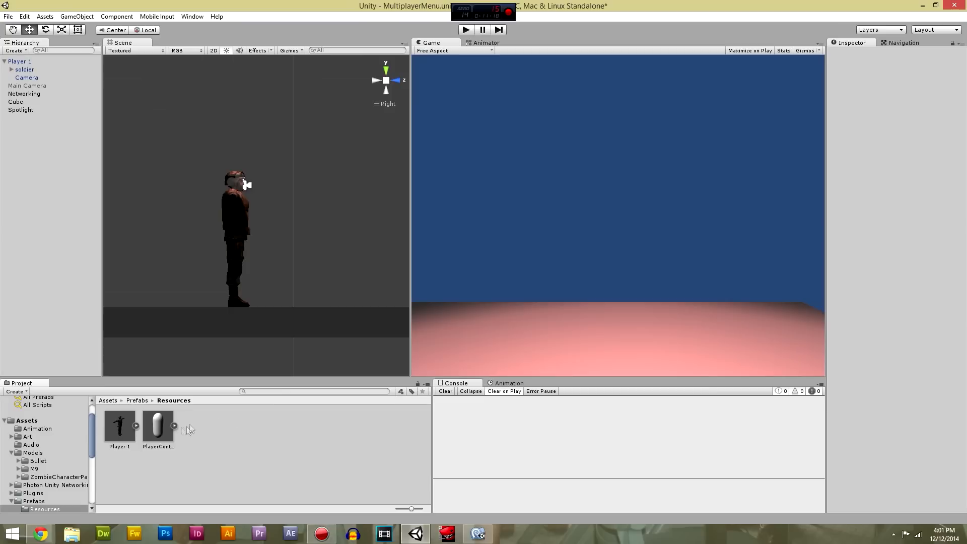
Move the soldier model from the SoldierCharacterPack folder into the Prefabs folder
click(119, 429)
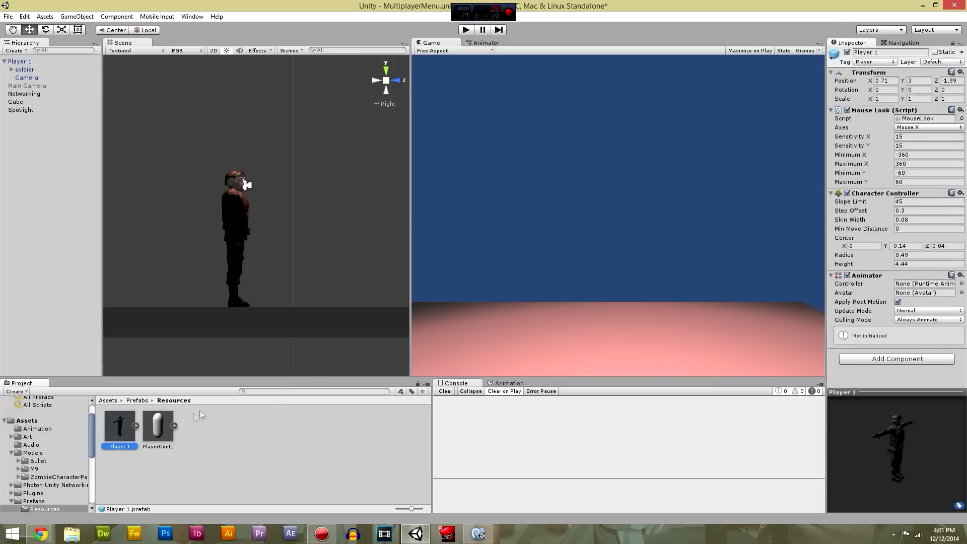
click(136, 426)
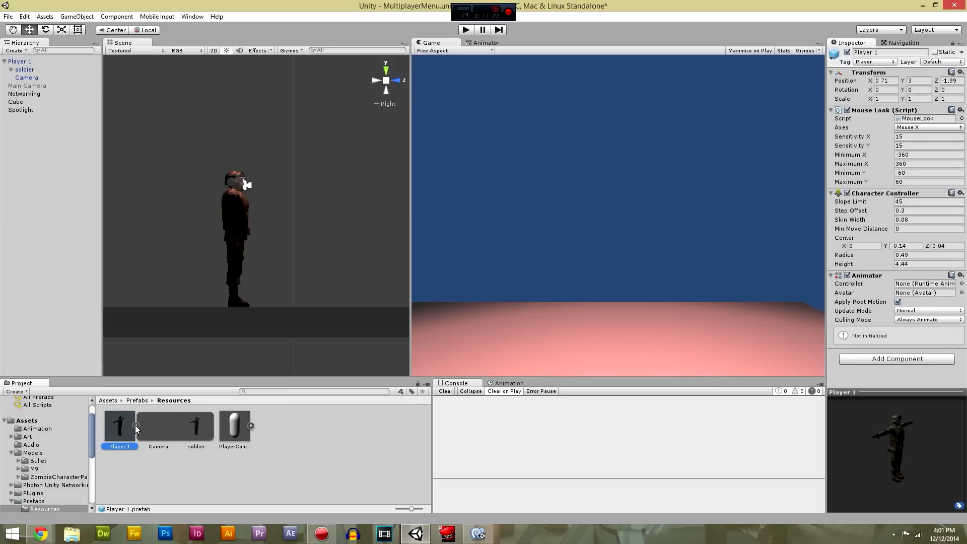
click(196, 427)
click(225, 470)
drag(87, 422, 88, 473)
click(53, 482)
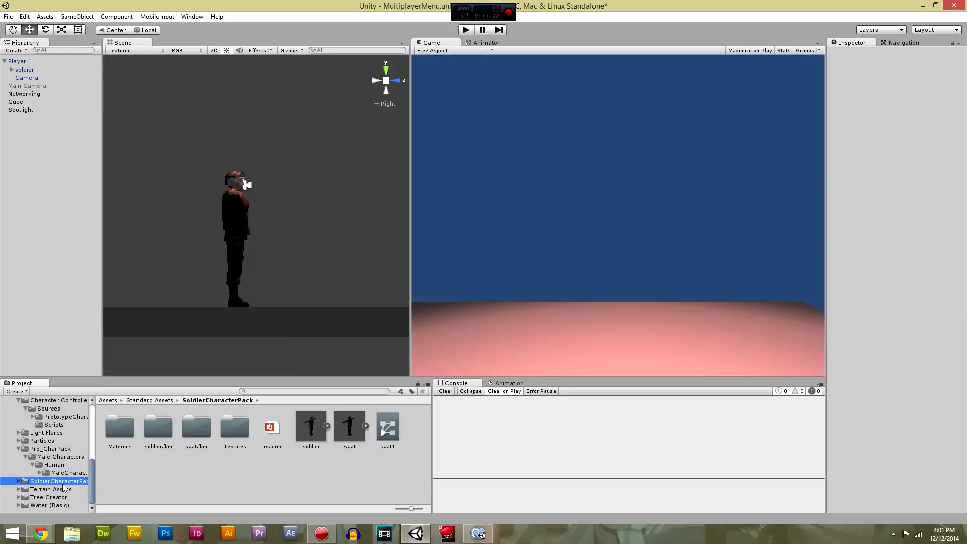
click(310, 431)
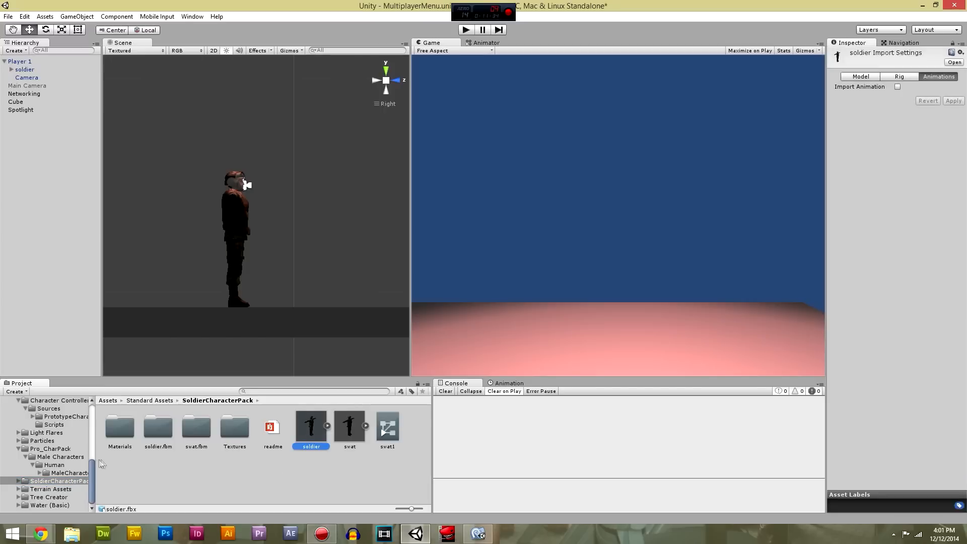
drag(90, 476, 92, 439)
drag(303, 428, 83, 451)
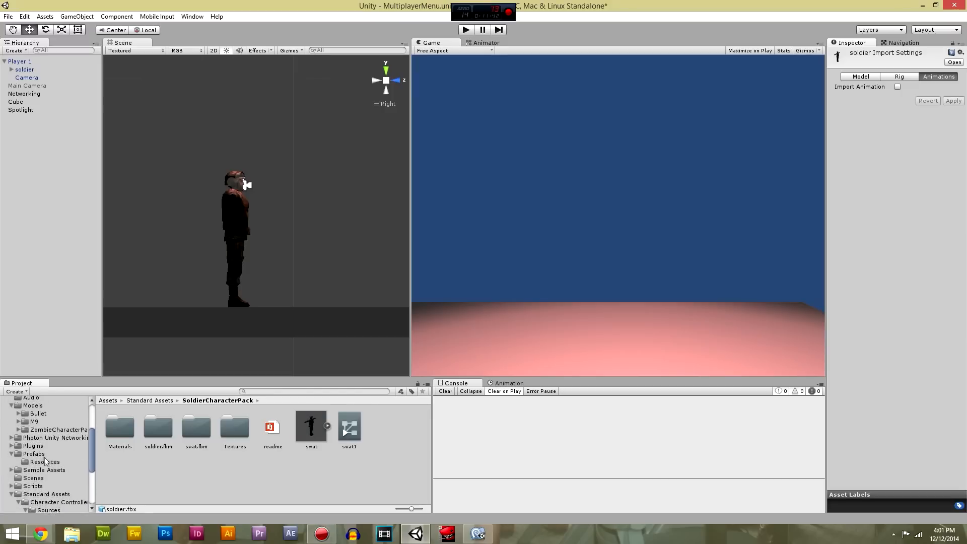
Assign the soldier model's soldierAvatar as the avatar of Player 1's Animator
click(43, 455)
click(247, 458)
click(212, 425)
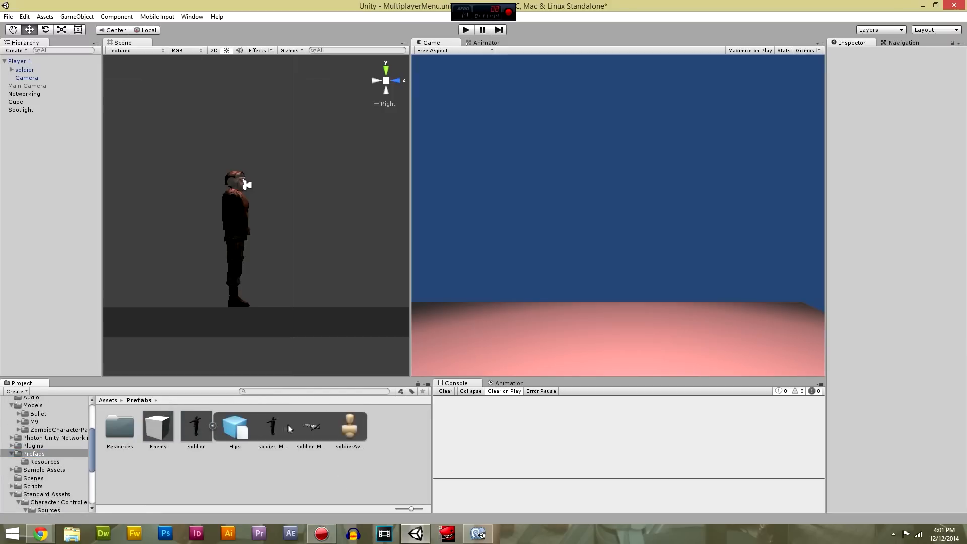
click(30, 61)
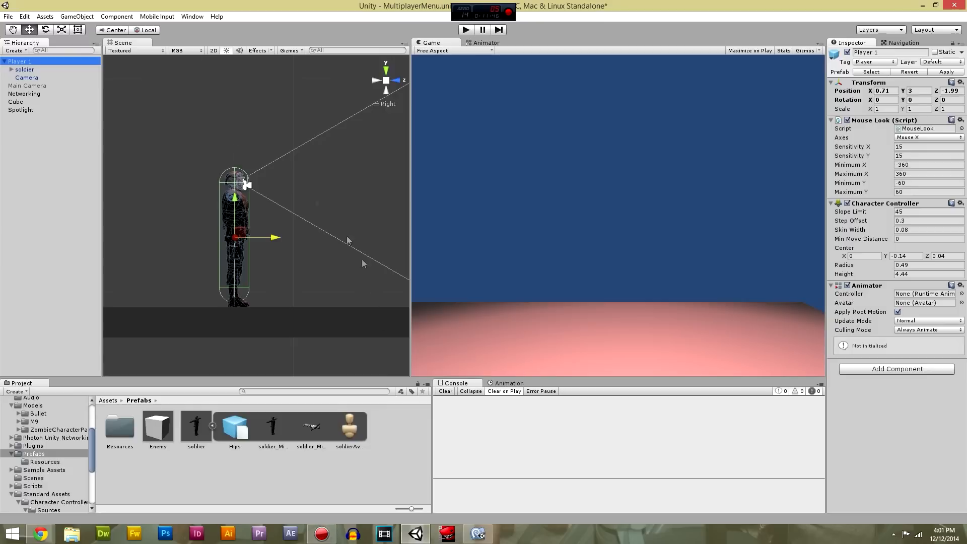
drag(351, 426, 923, 308)
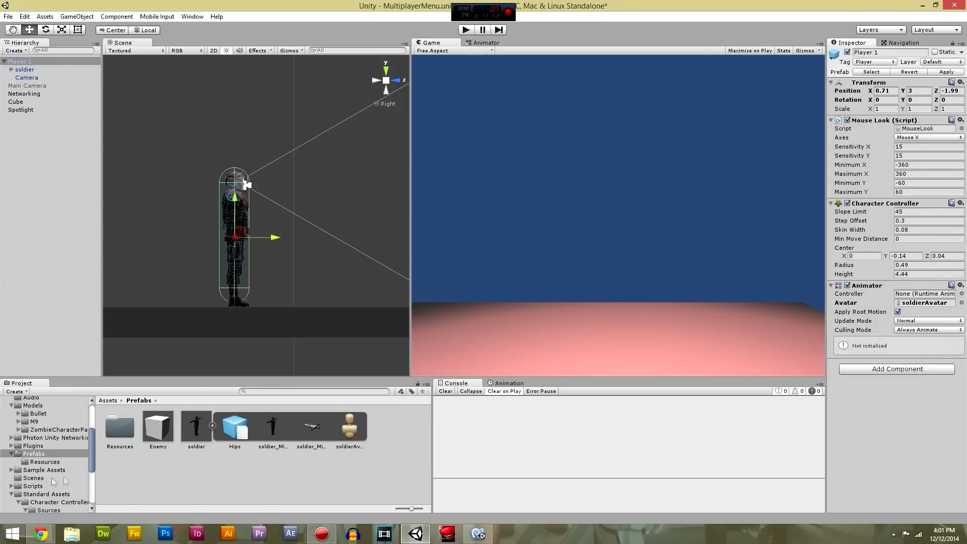
Review the asset and scene avatars that can be chosen for Player 1's Animator, keeping soldierAvatar
scroll(39, 495, down, 6)
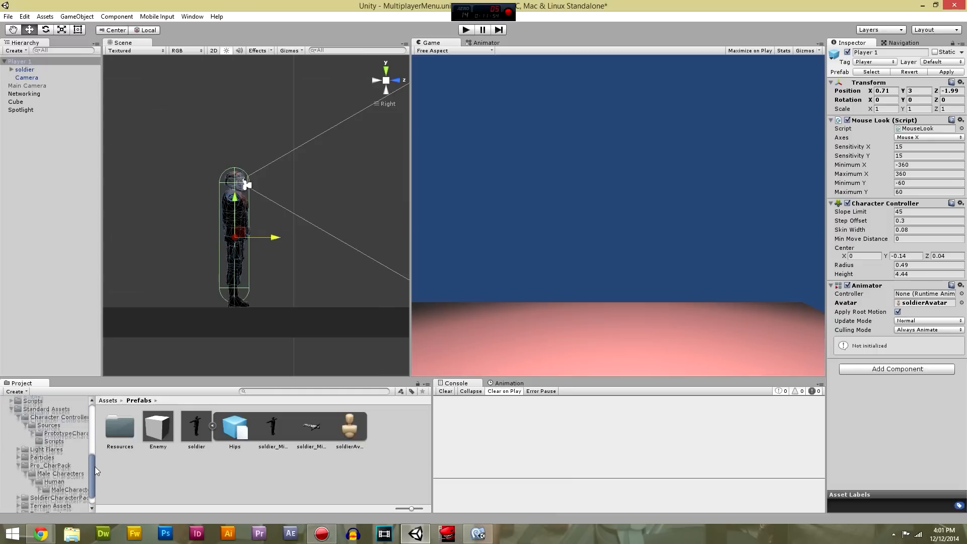
scroll(91, 489, up, 8)
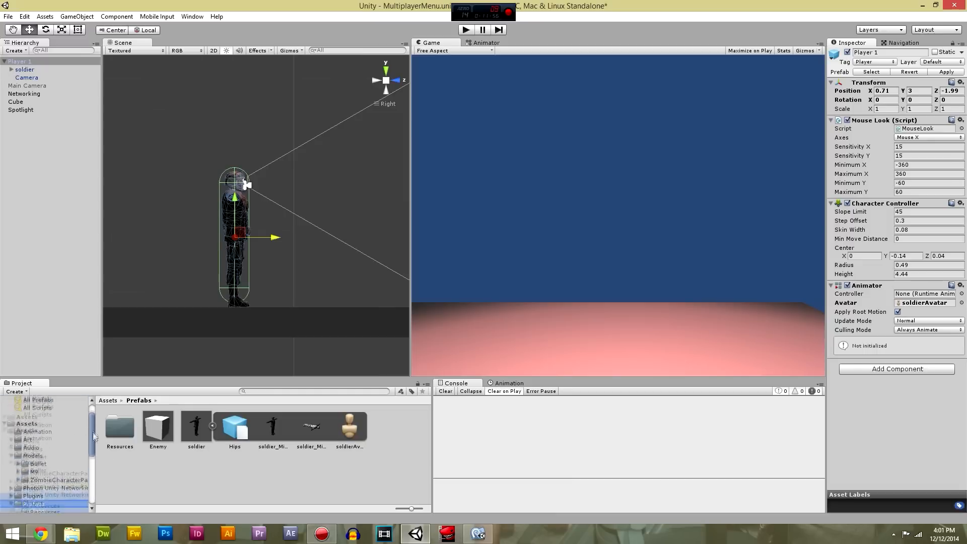
click(322, 471)
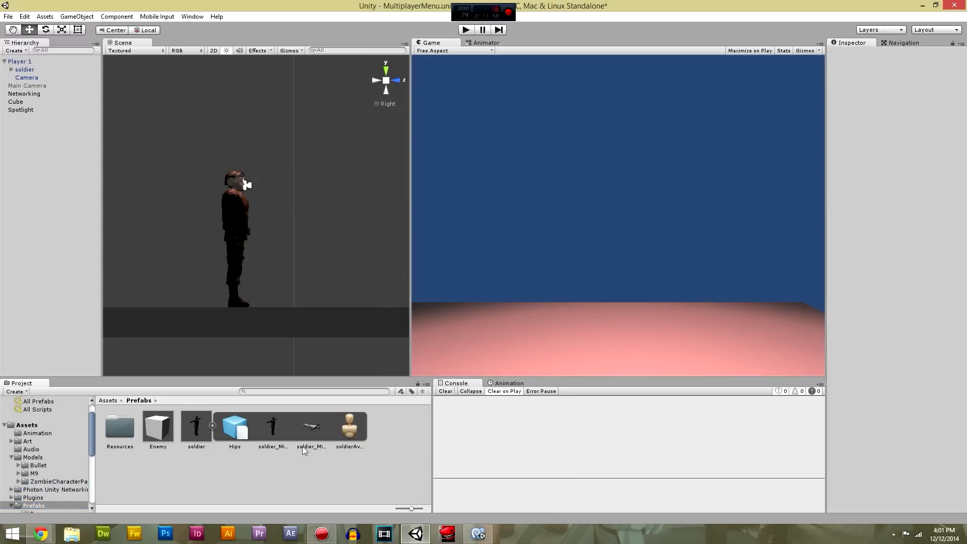
click(37, 61)
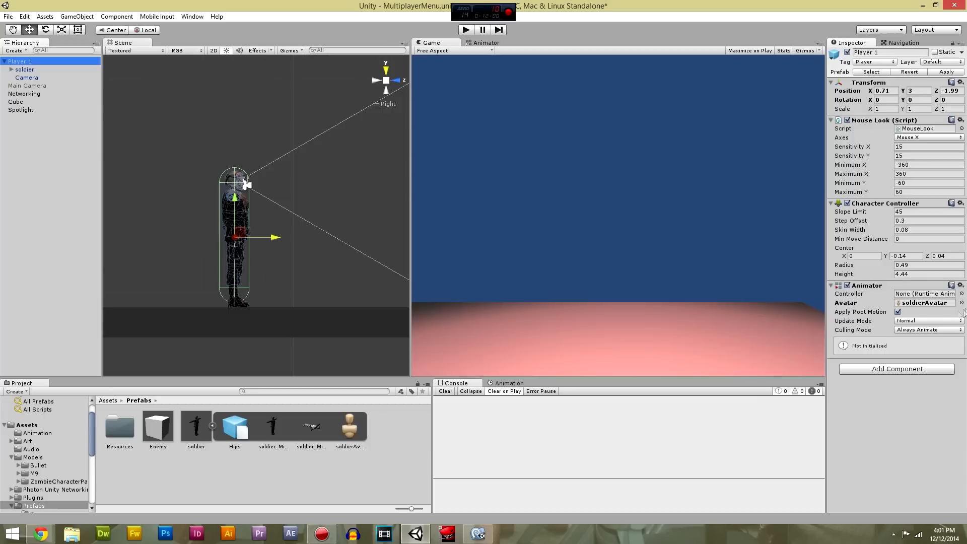
click(962, 303)
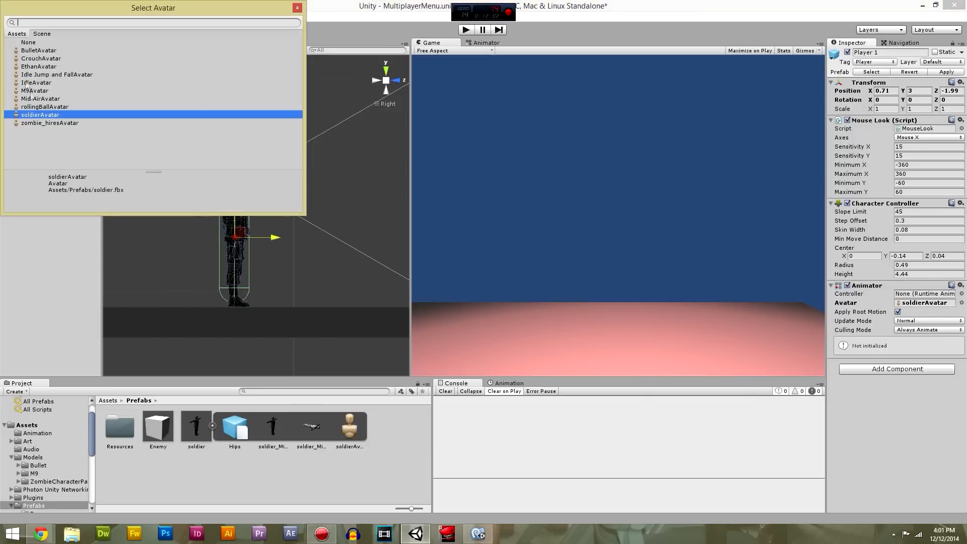
click(37, 34)
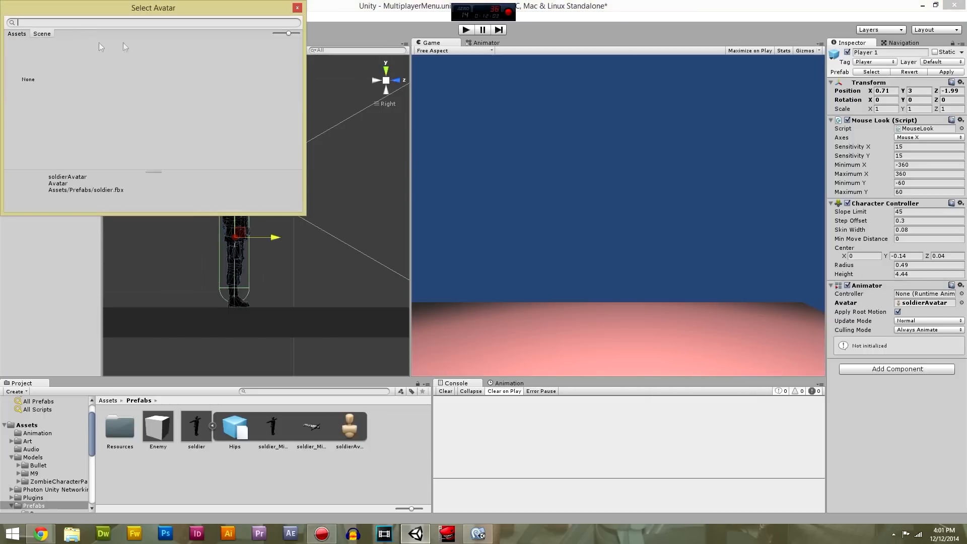
click(27, 34)
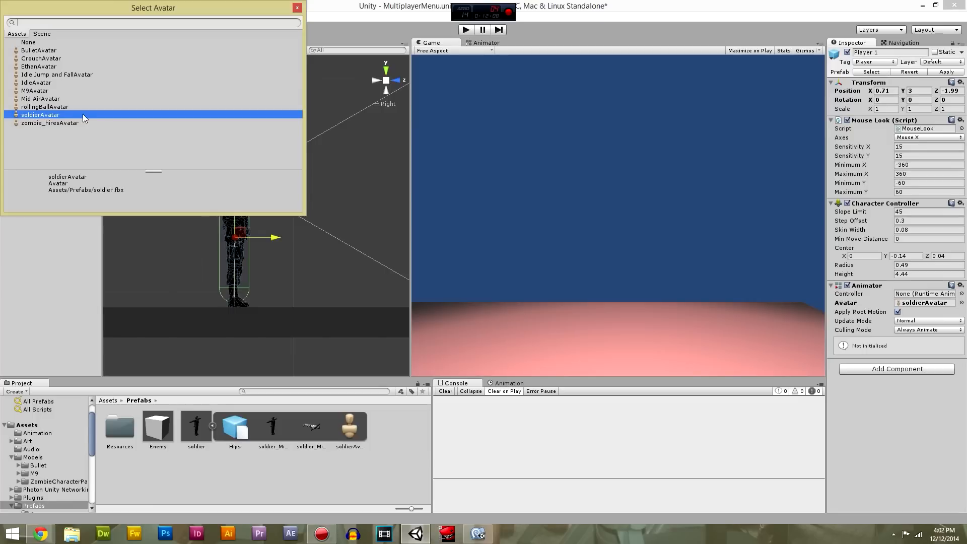
click(297, 7)
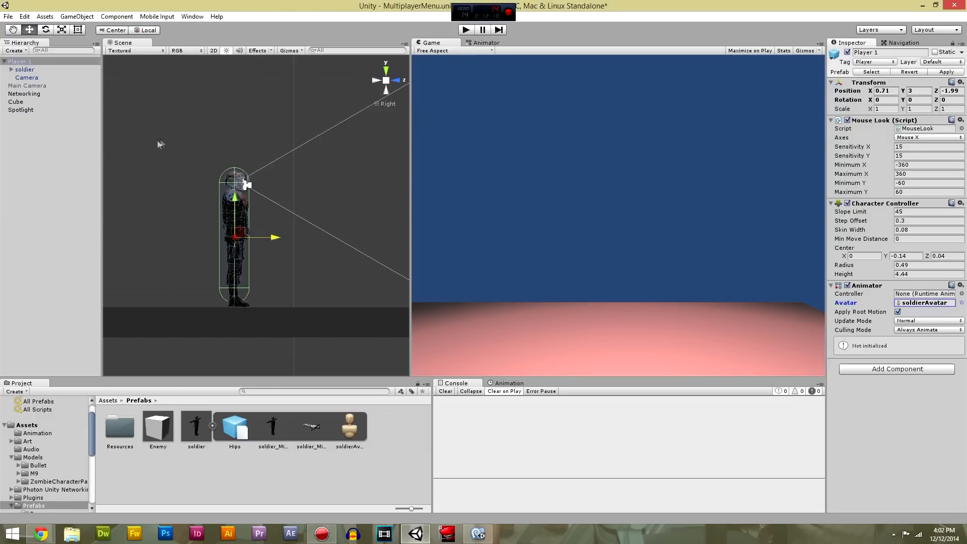
Apply Player 1's changes to its prefab
click(907, 406)
click(946, 71)
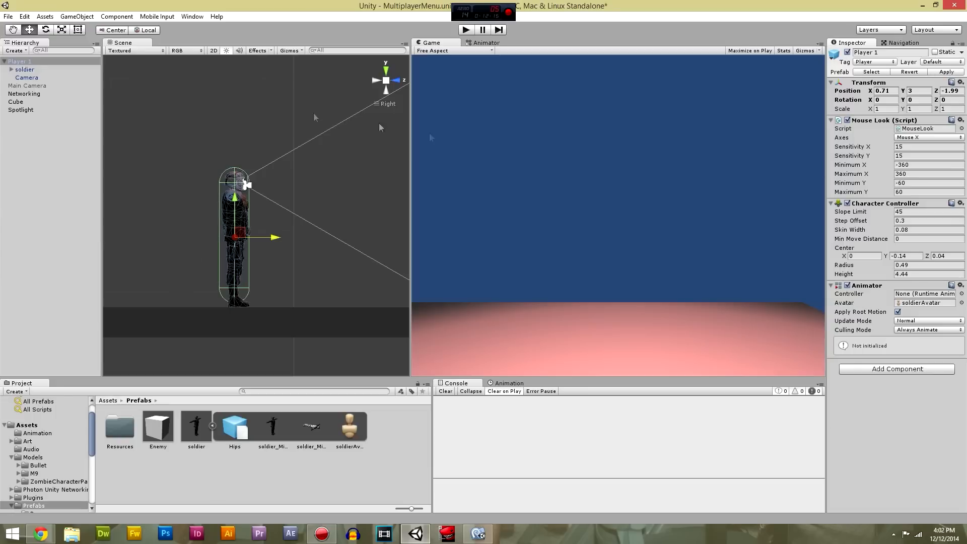
Remove the Animator component from the soldier object nested under Player 1
click(25, 70)
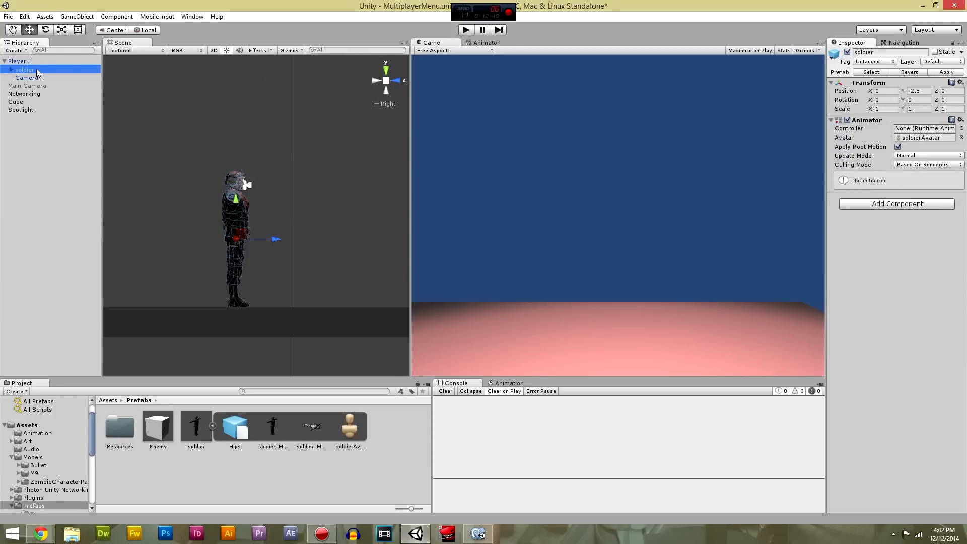
click(960, 121)
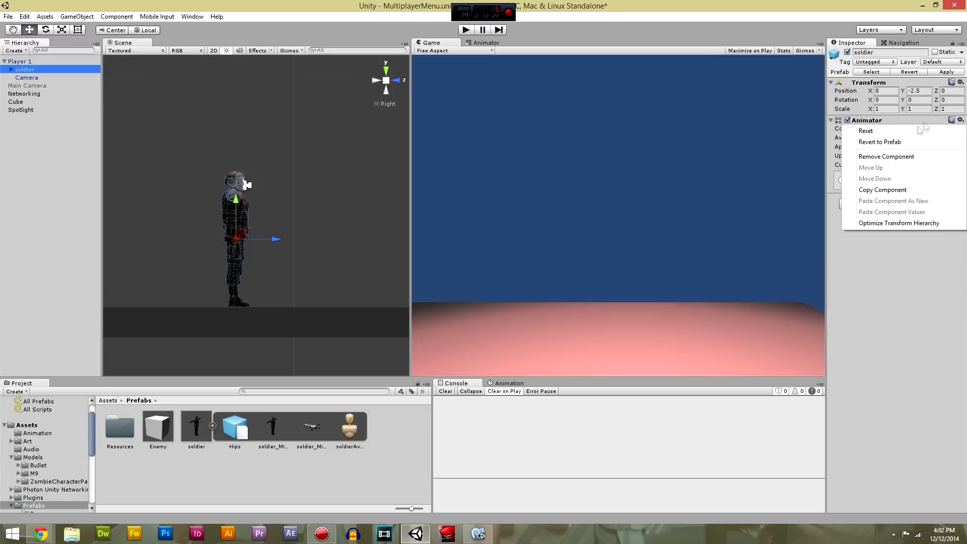
click(871, 157)
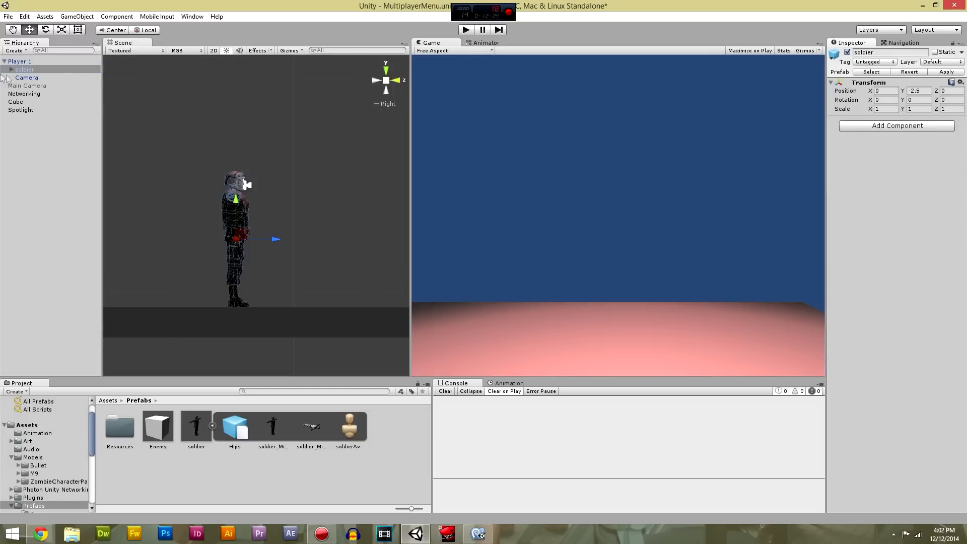
Add the Mouse Look script to Player 1's Camera
click(40, 78)
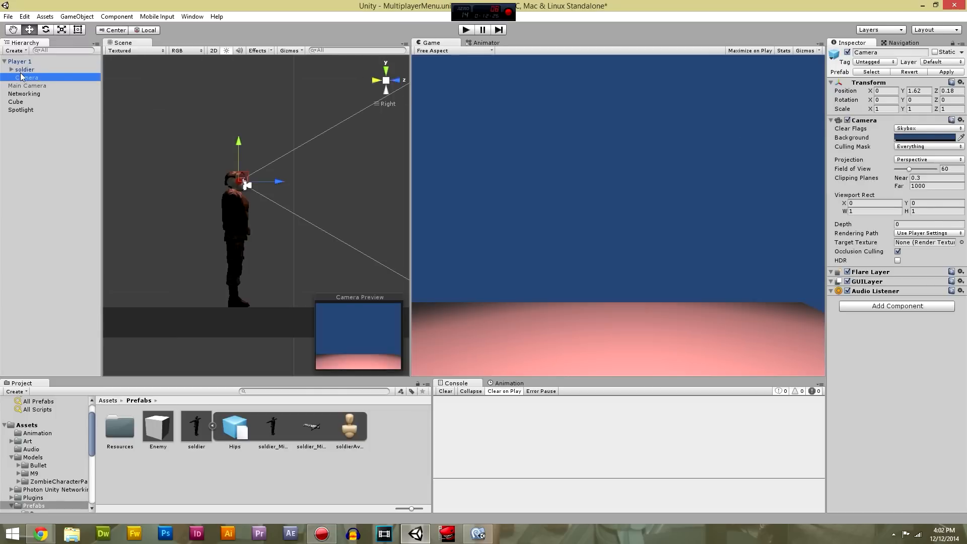
click(910, 309)
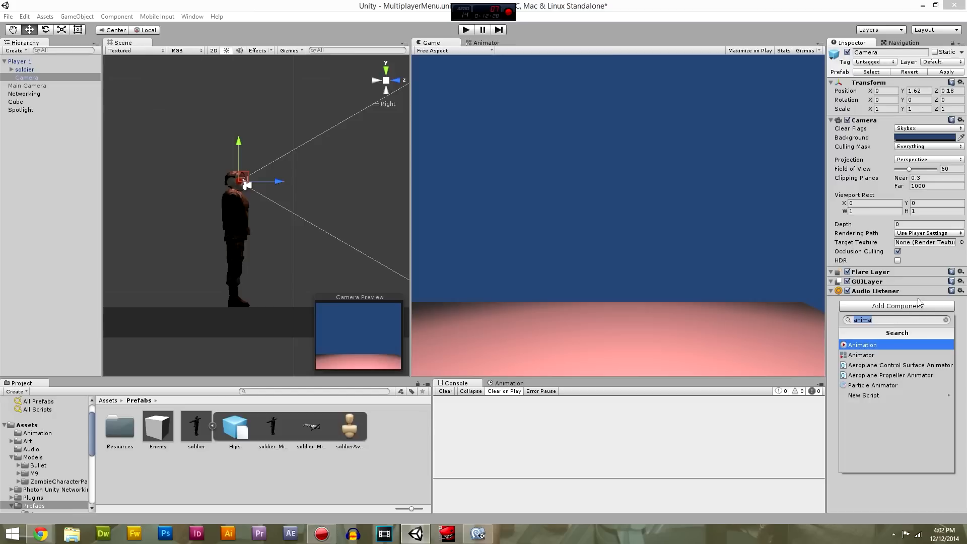
text(mouse)
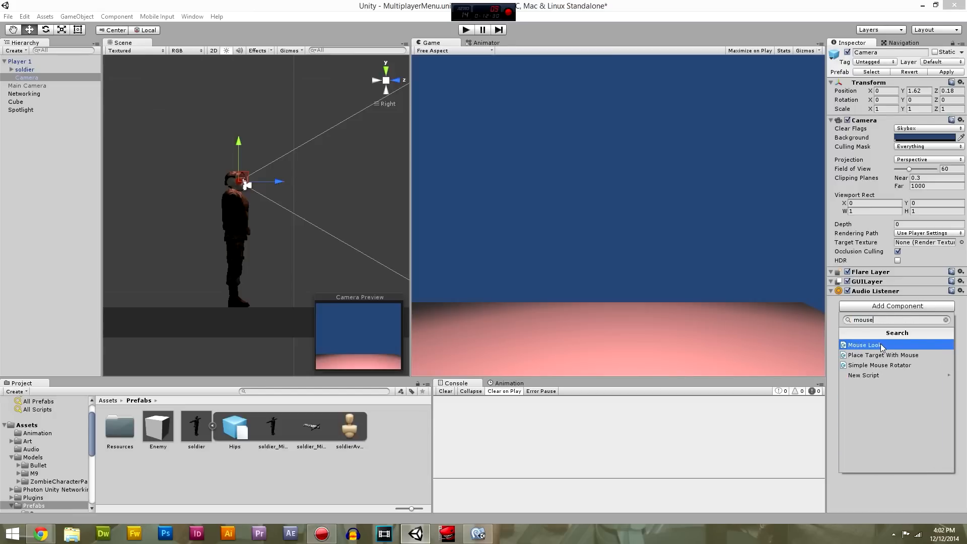
click(882, 348)
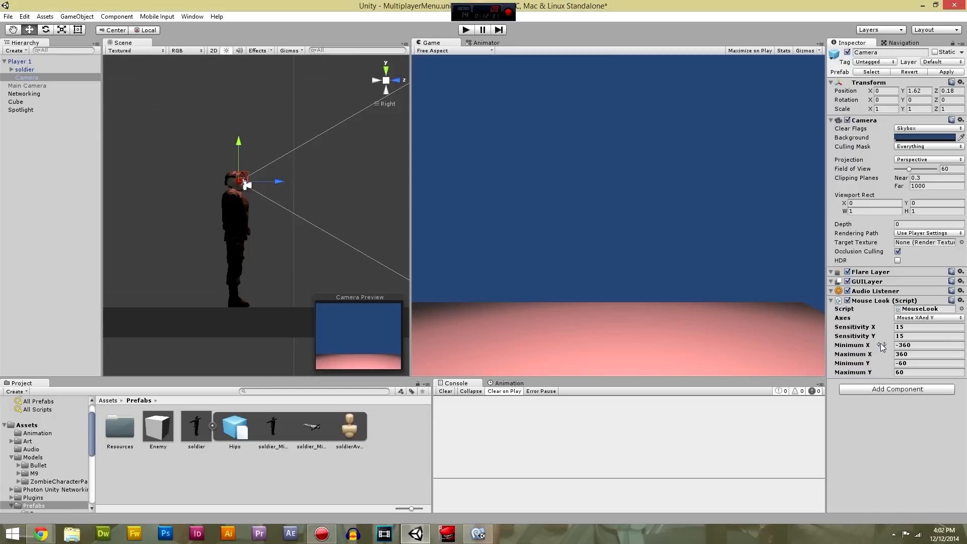
Set the Camera's Mouse Look axes to Mouse Y and apply the change to the prefab
click(928, 317)
click(927, 354)
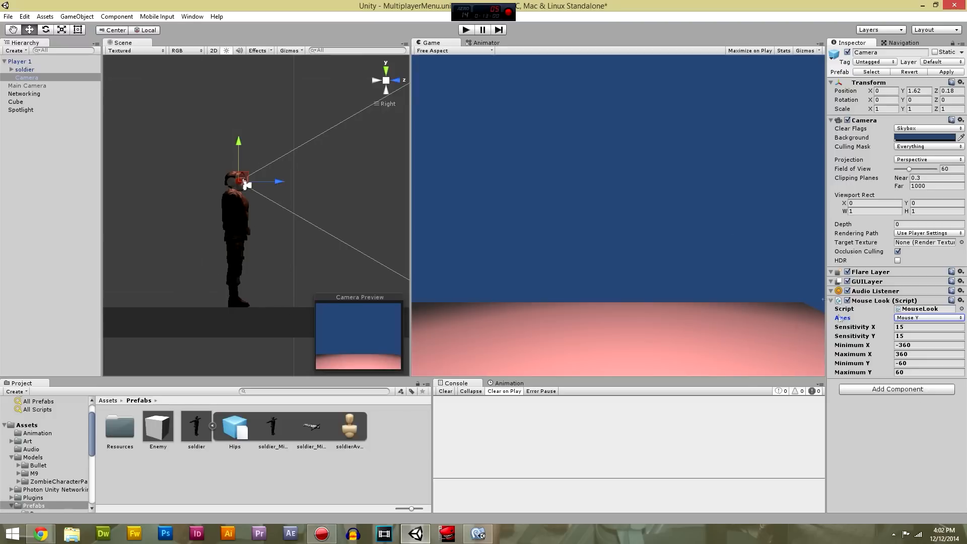
click(948, 72)
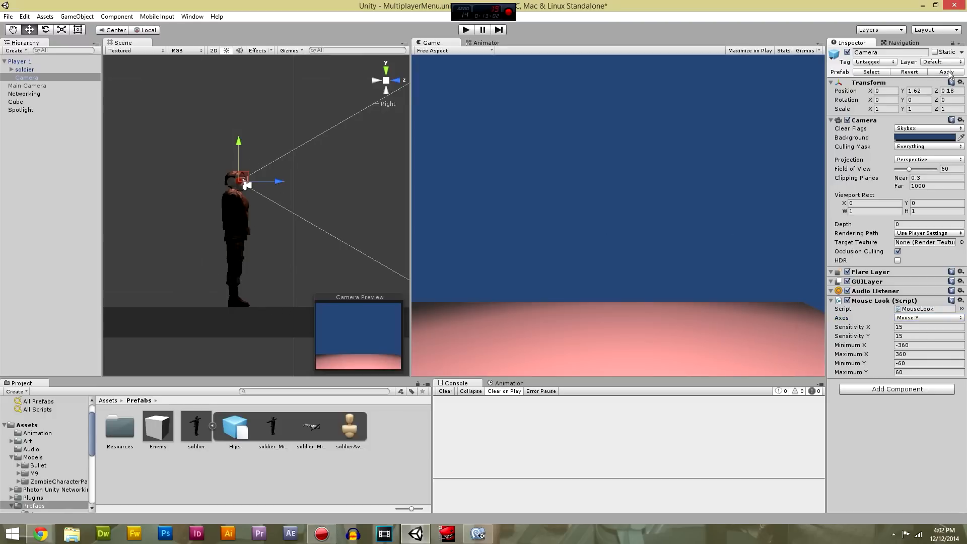
Deactivate the Networking object in the scene and save the scene
click(20, 61)
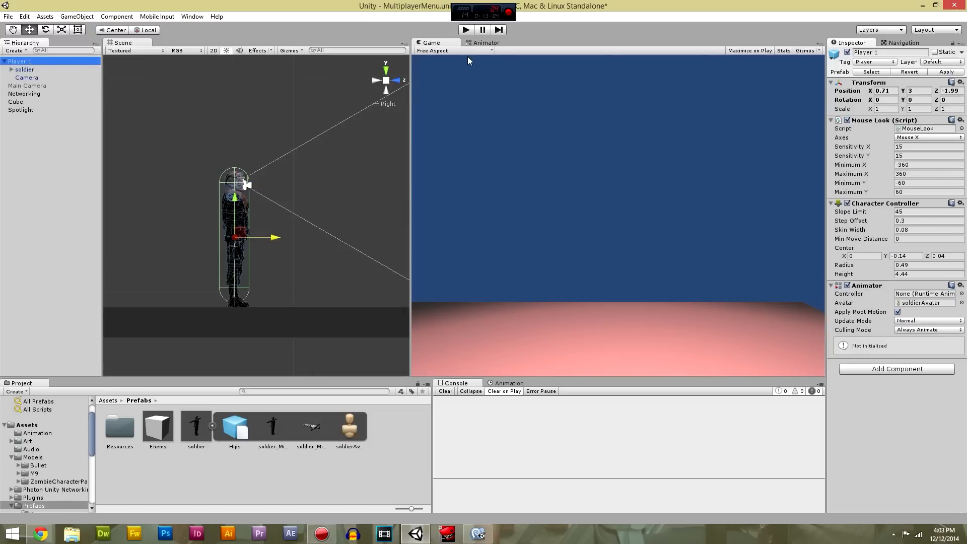
click(41, 94)
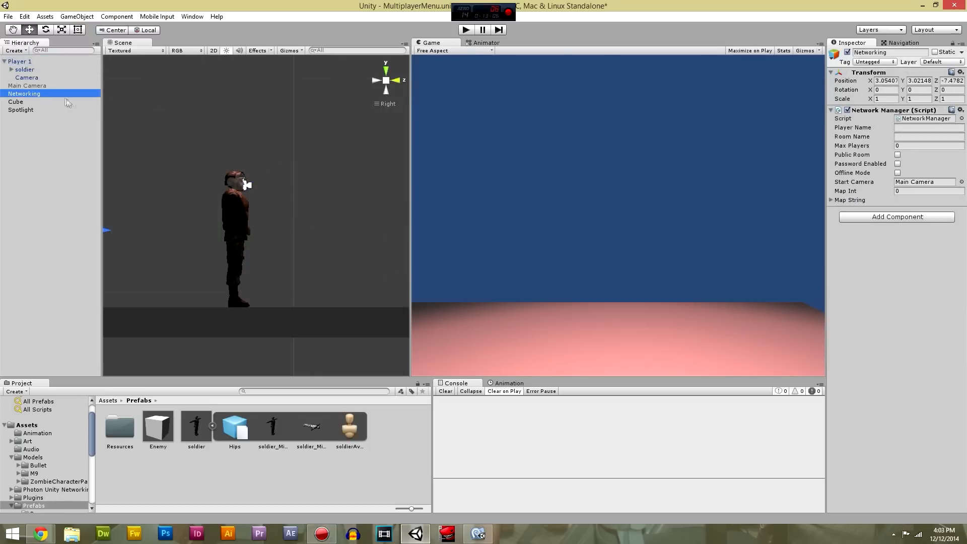
click(847, 52)
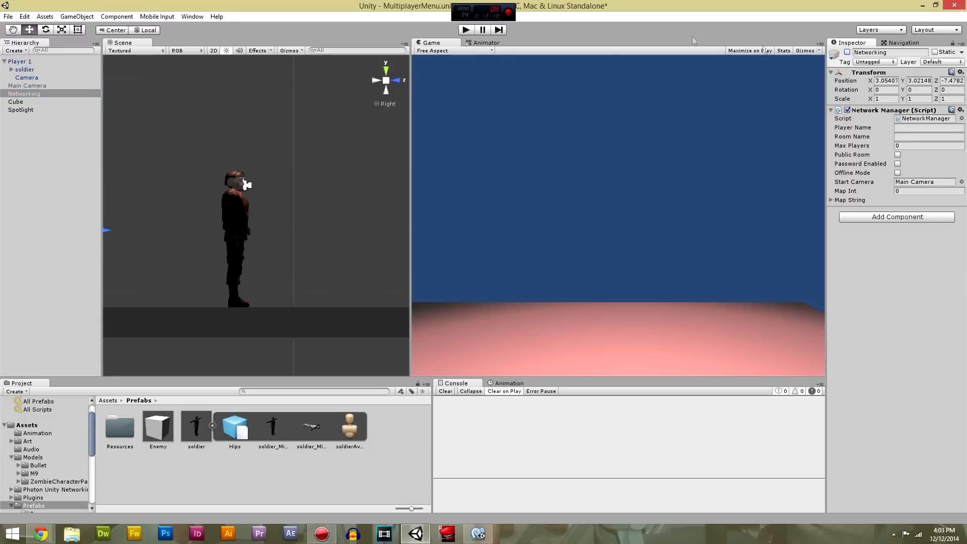
click(50, 133)
click(39, 94)
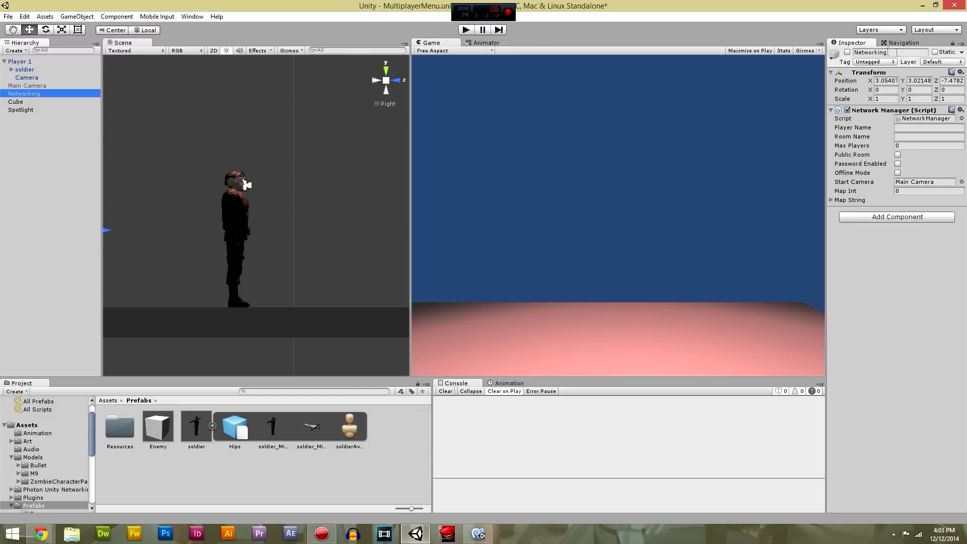
click(28, 144)
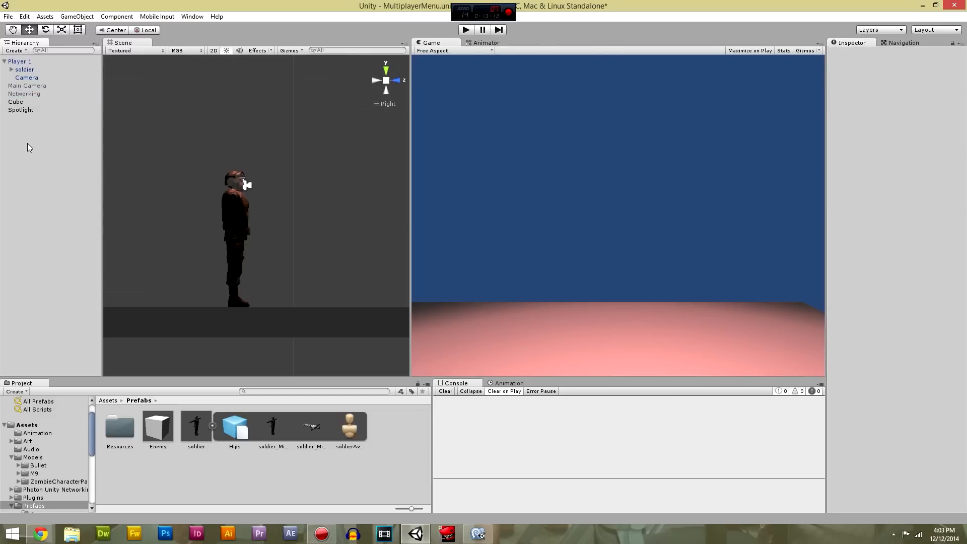
click(37, 94)
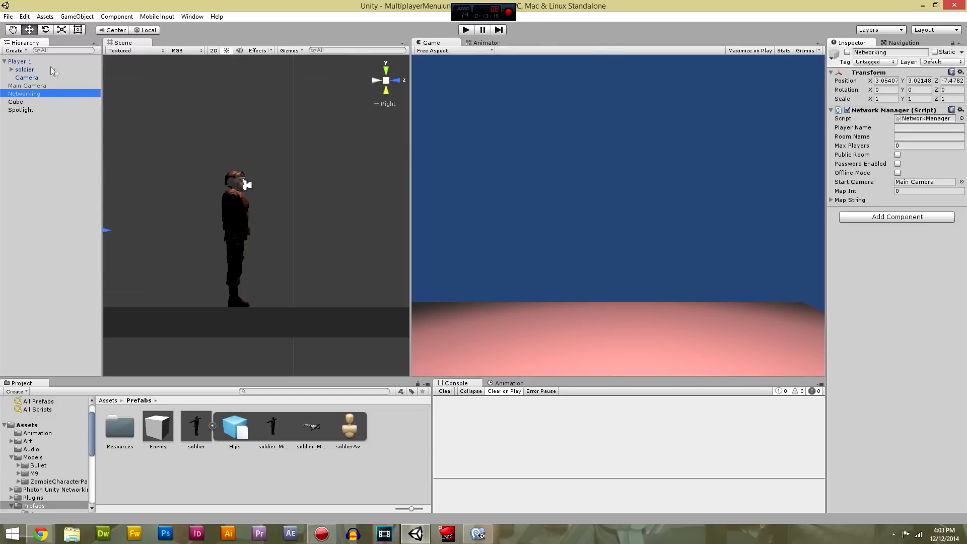
Play-test the scene, checking Player 1's mouse look rotation in the game and from the side of the soldier, and stop the test
click(20, 61)
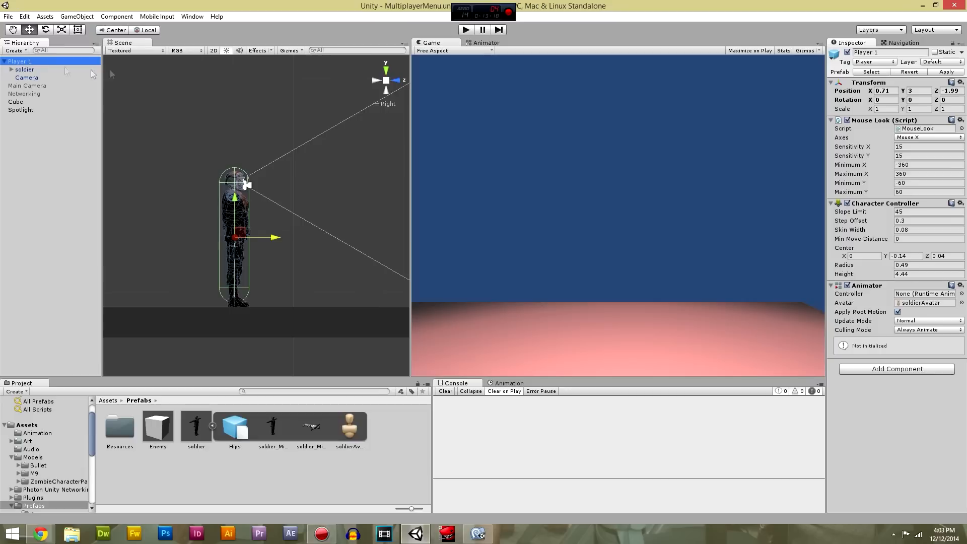
alt+drag(354, 175, 214, 234)
scroll(294, 291, down, 3)
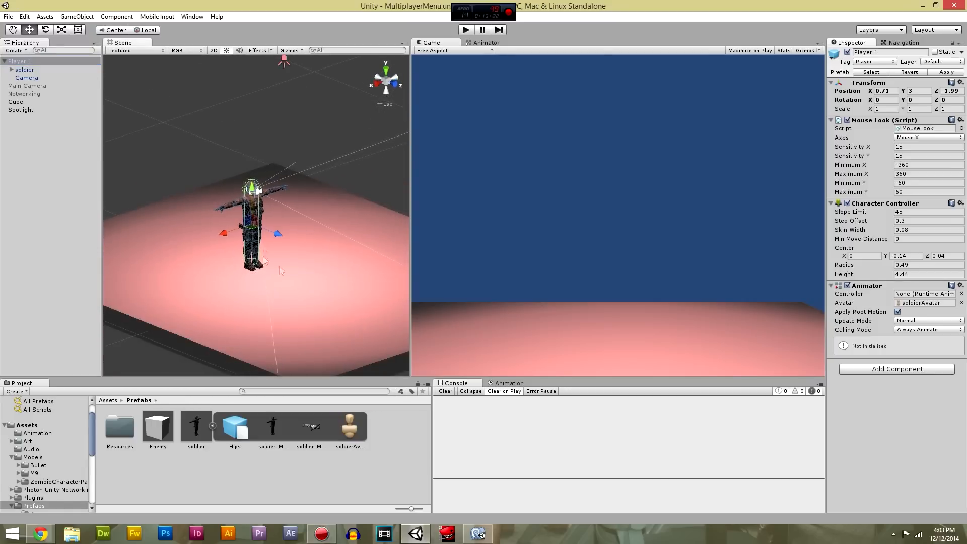
click(465, 30)
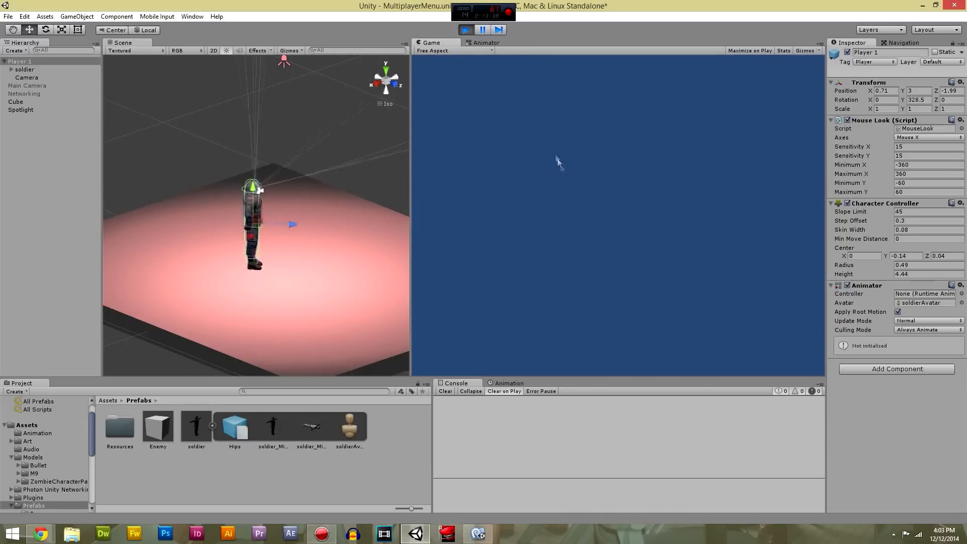
click(377, 82)
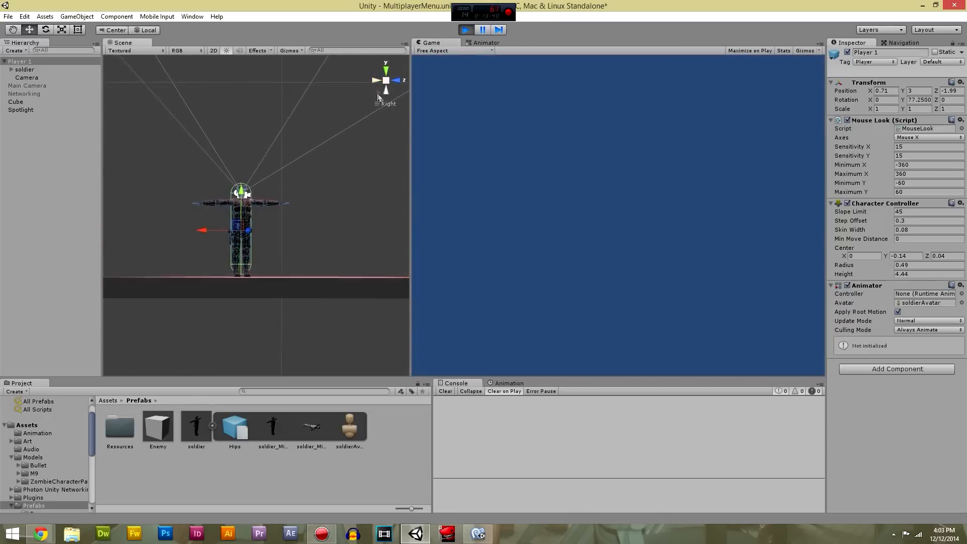
click(307, 257)
scroll(241, 281, up, 2)
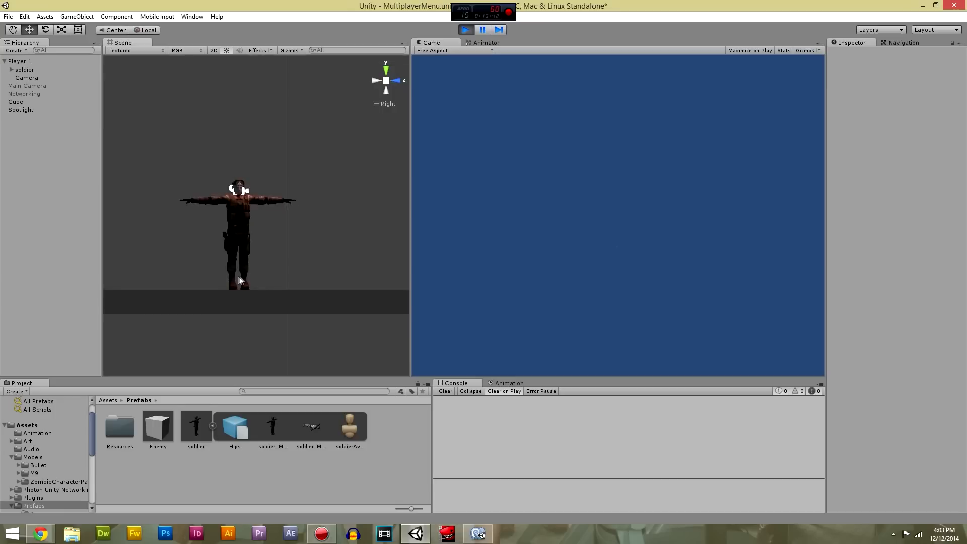
scroll(239, 280, up, 1)
click(237, 239)
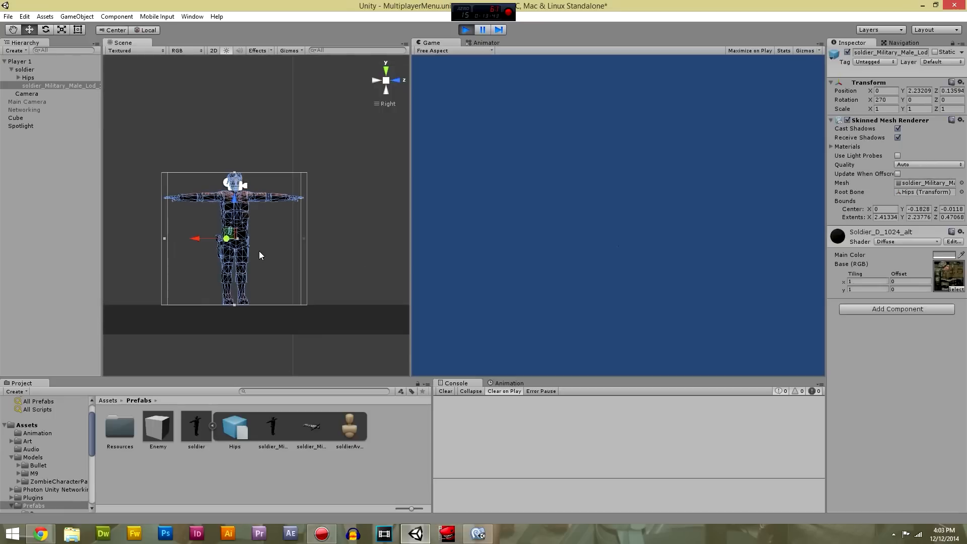
click(25, 61)
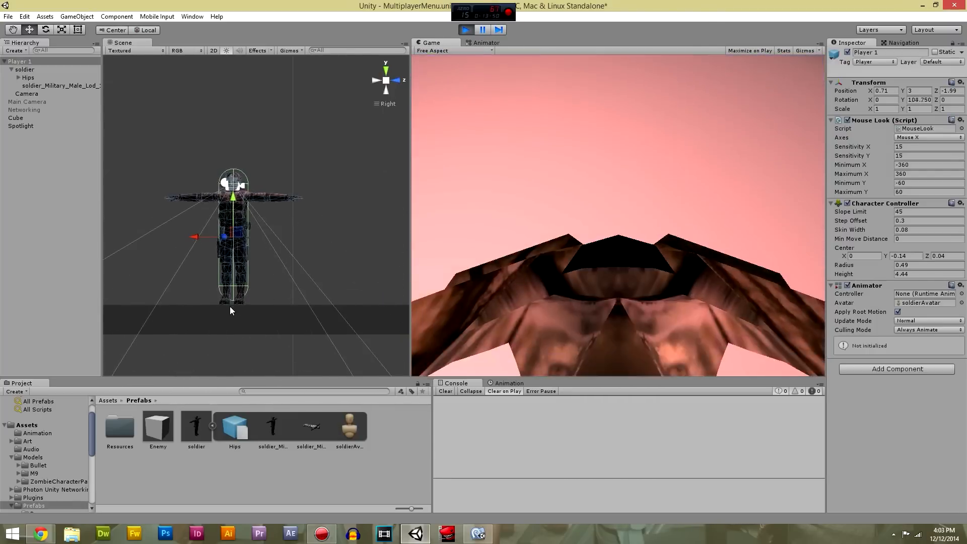
click(473, 31)
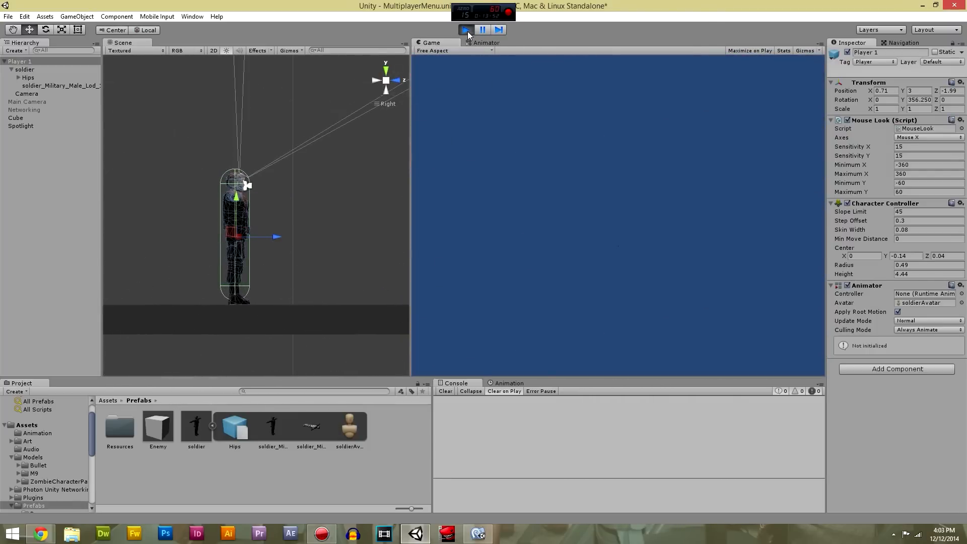
scroll(272, 286, down, 3)
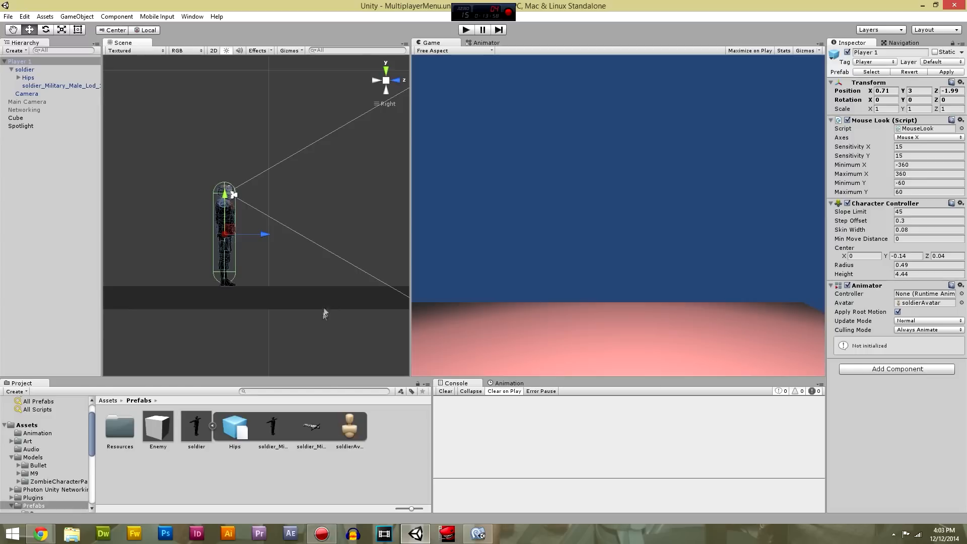
click(204, 476)
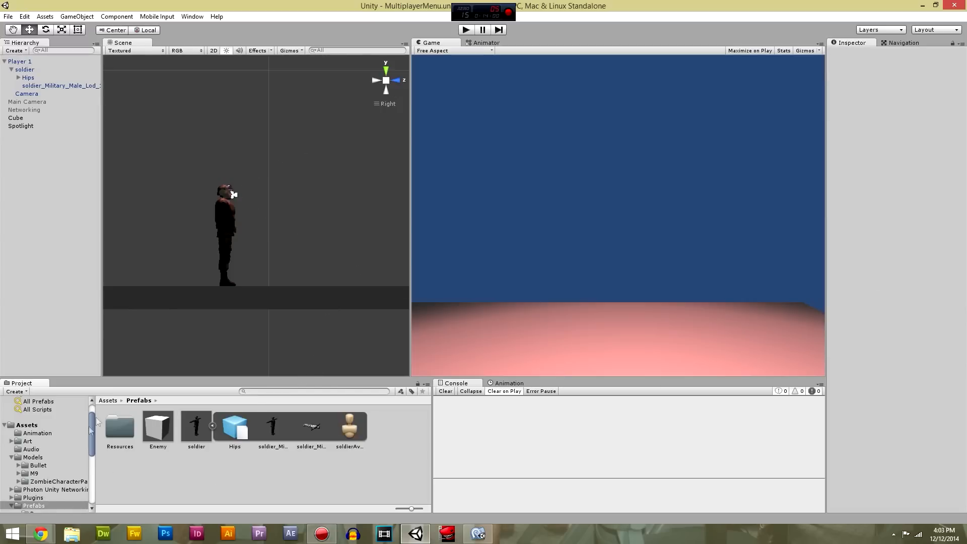
click(227, 207)
right_drag(246, 228, 129, 282)
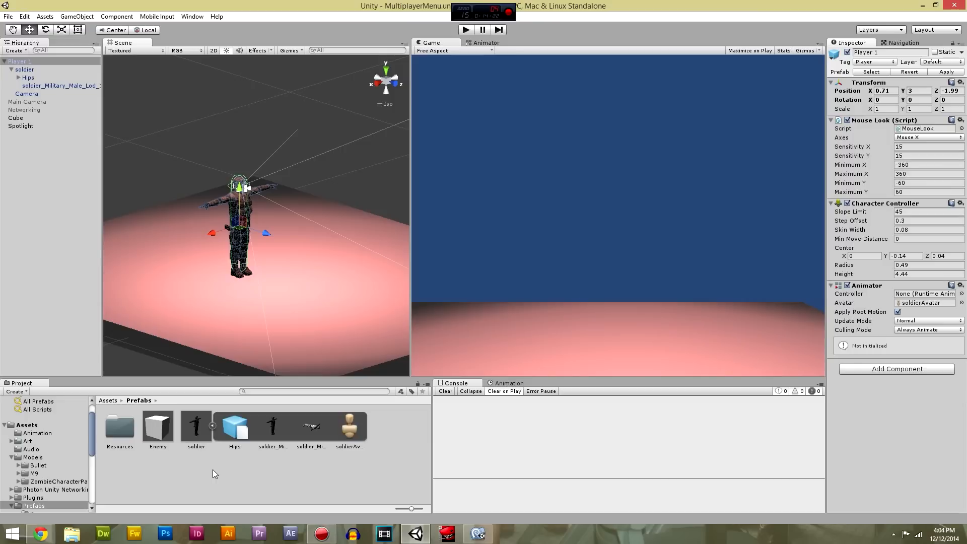
alt+drag(278, 330, 341, 319)
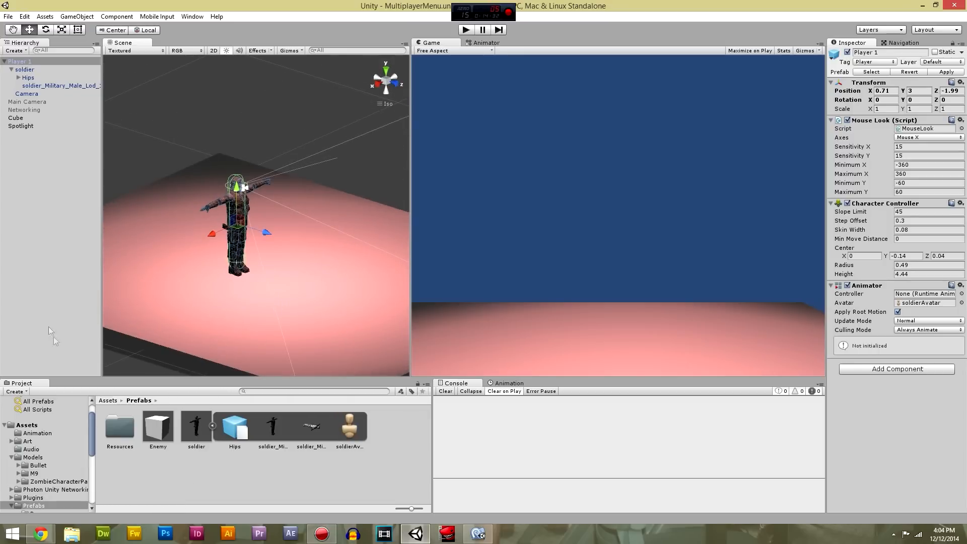
Collapse the soldier model's sub-assets in the Prefabs folder
mouse_move(92, 433)
mouse_down()
mouse_move(96, 473)
mouse_move(89, 442)
mouse_up()
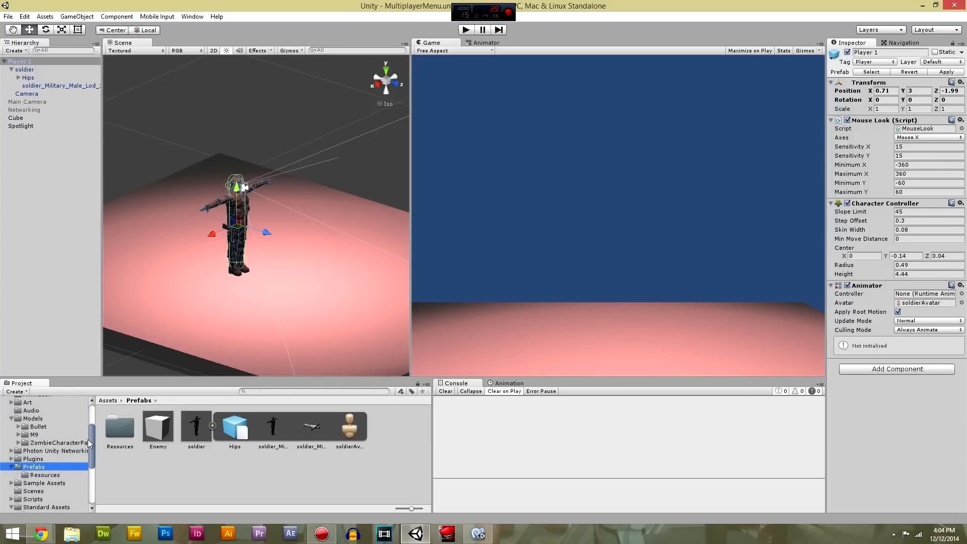
click(295, 466)
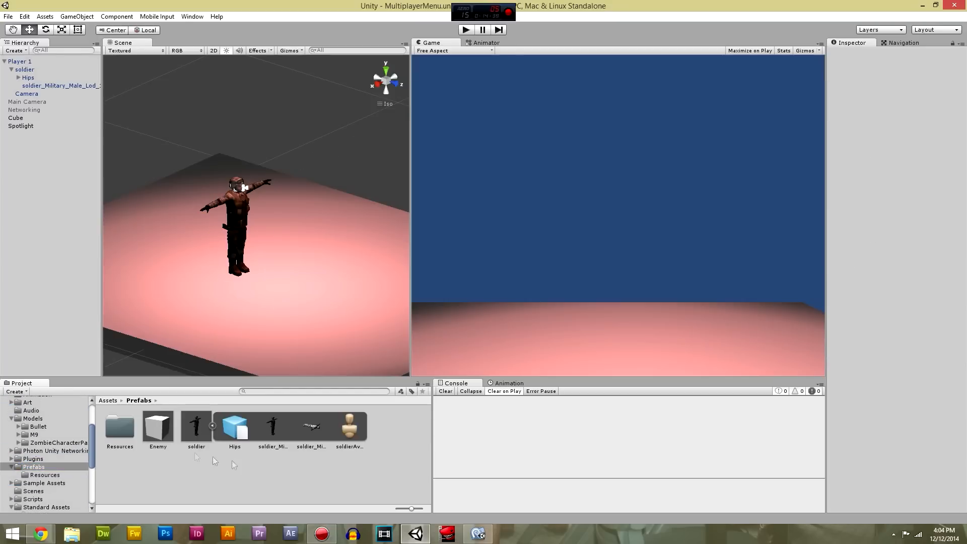
click(212, 426)
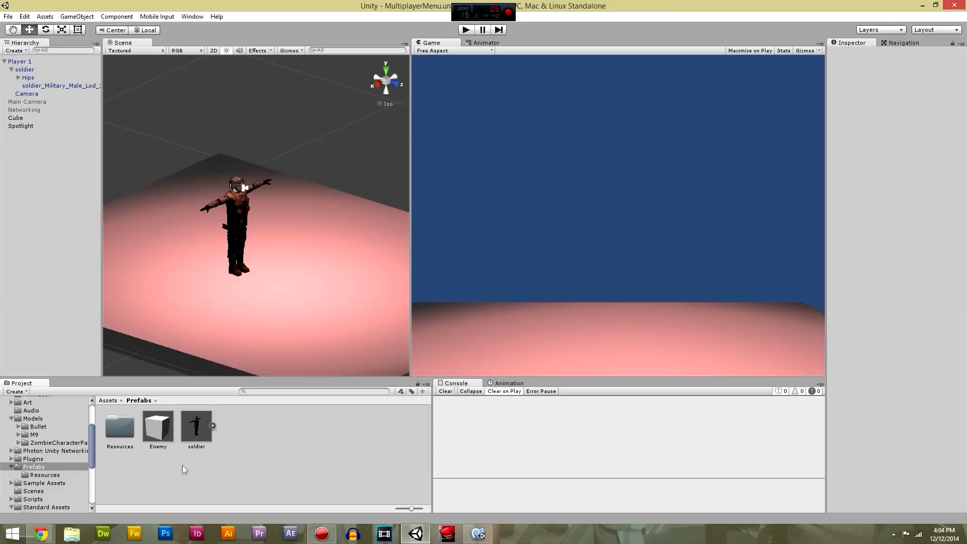
Create an Animator Controller named Player in the Prefabs folder
right_click(288, 446)
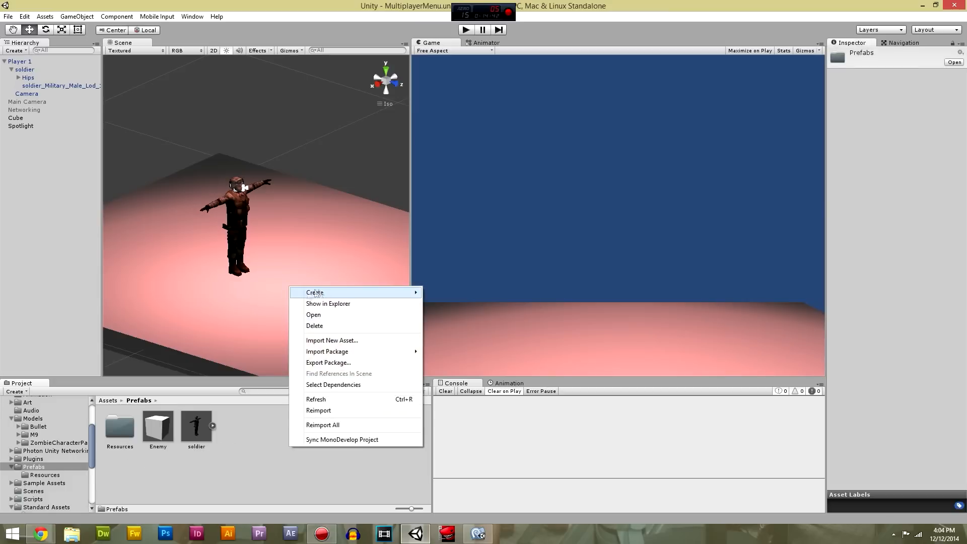
click(232, 501)
right_click(264, 441)
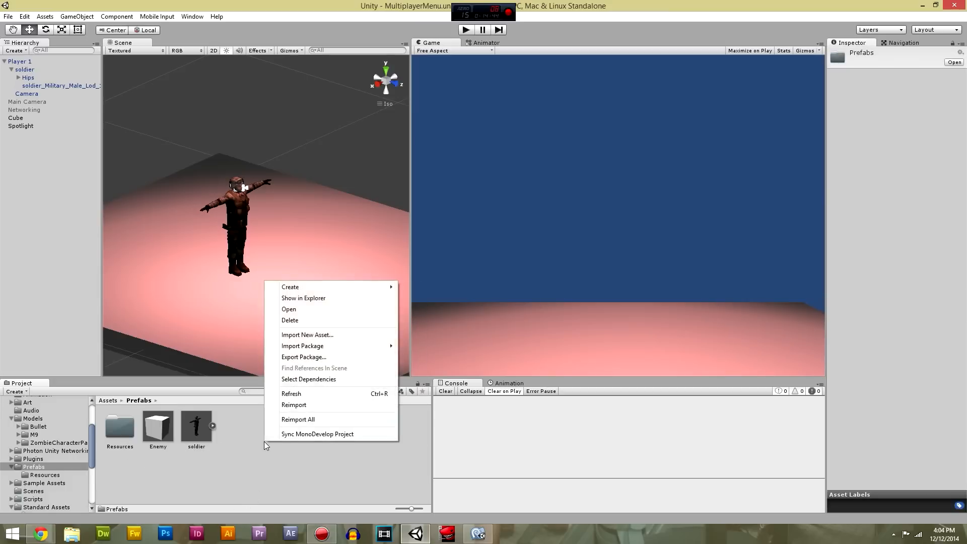
mouse_move(346, 293)
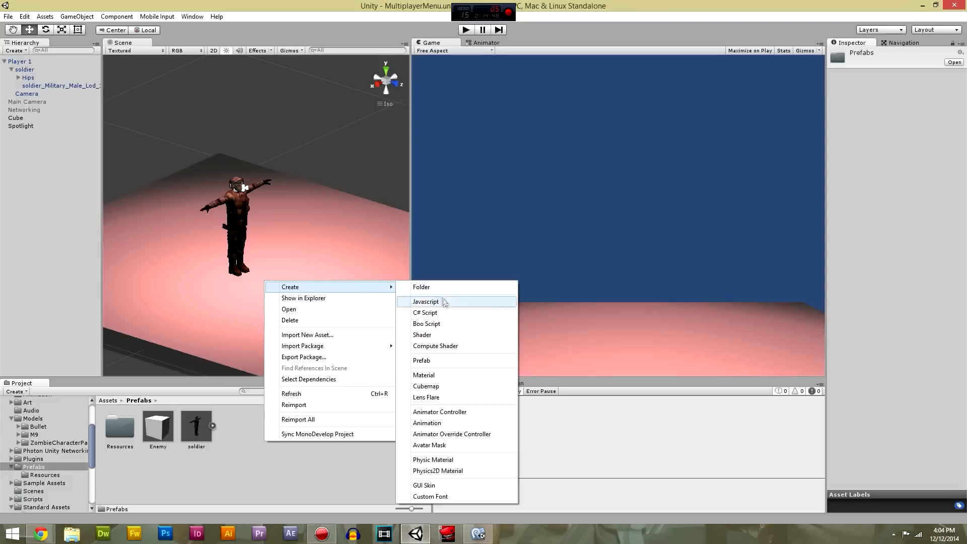
click(420, 412)
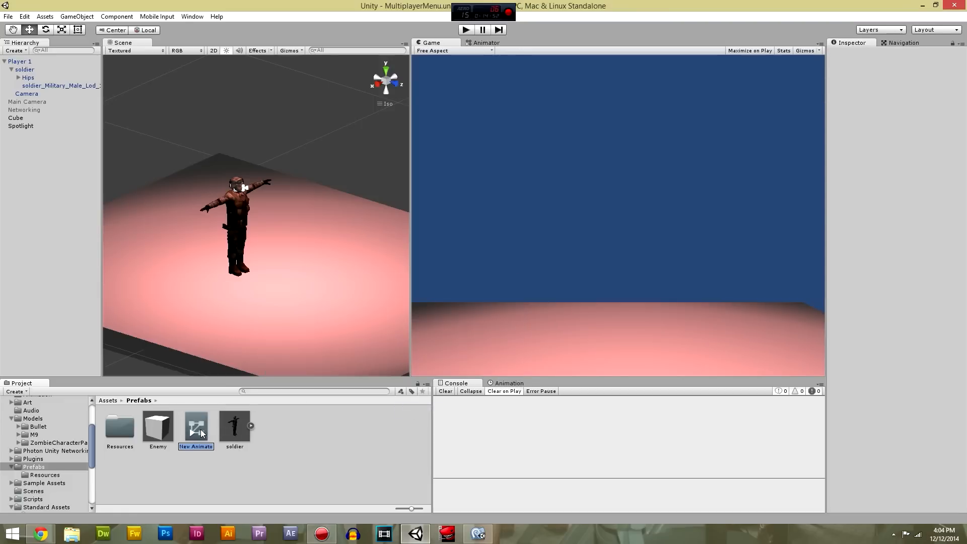
text(Player)
key(Return)
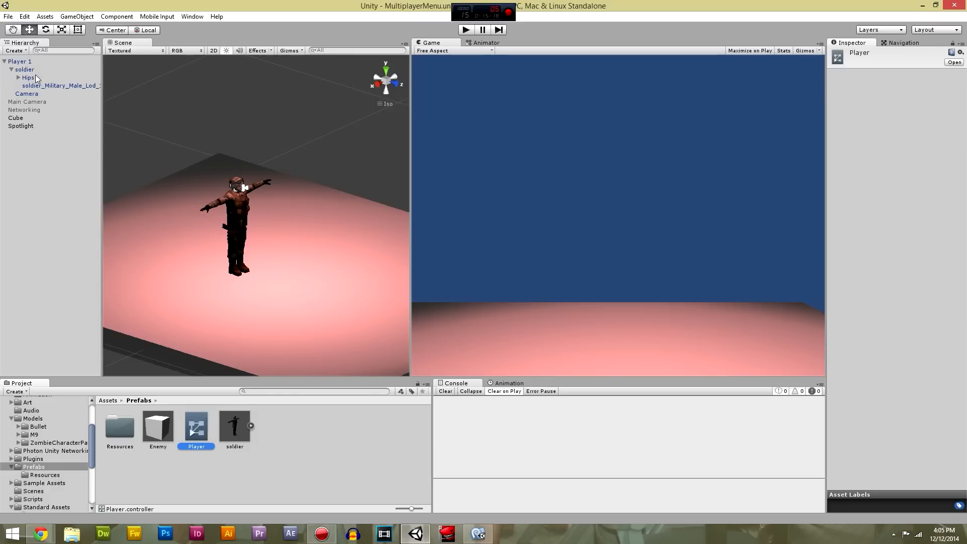
Open the Player controller in the Animator and move the Any State node to the upper-left corner of the graph
double_click(197, 426)
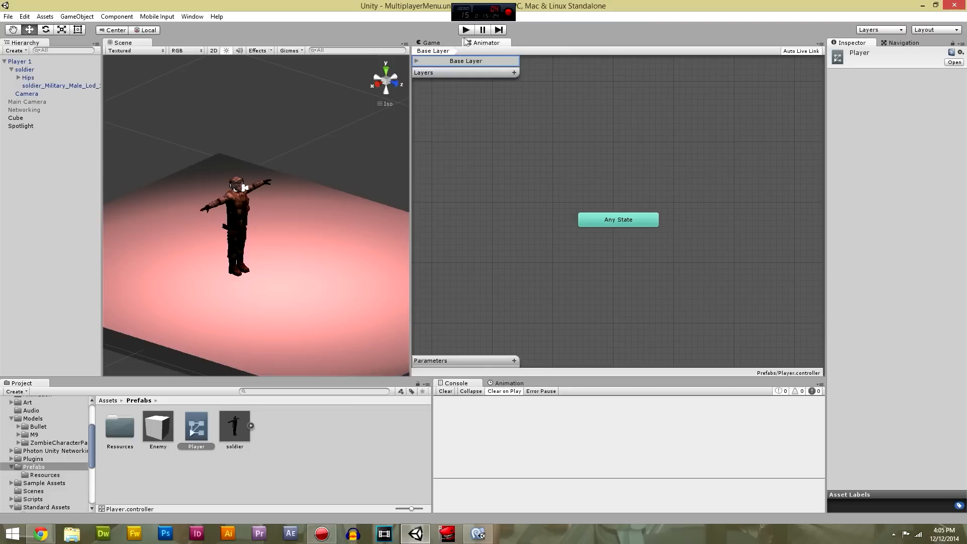
click(194, 17)
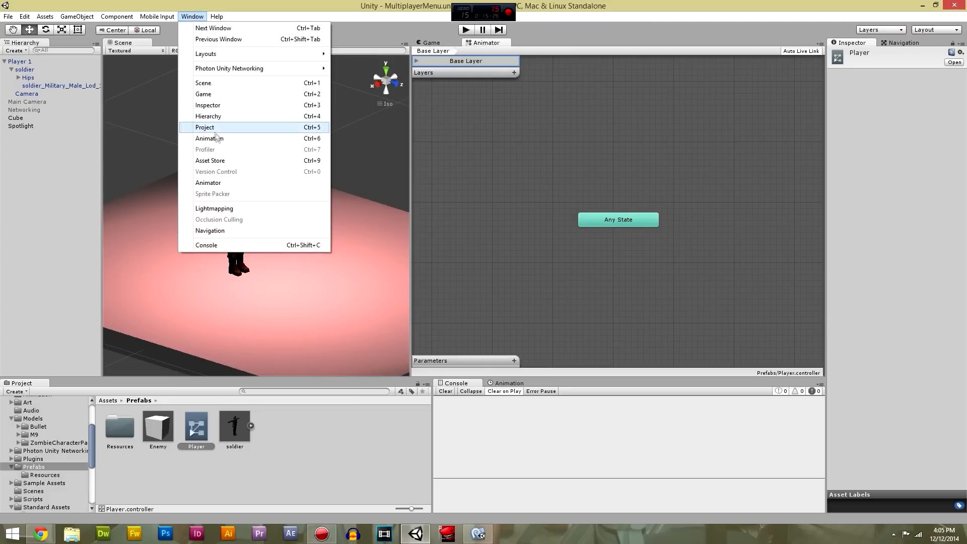
click(619, 43)
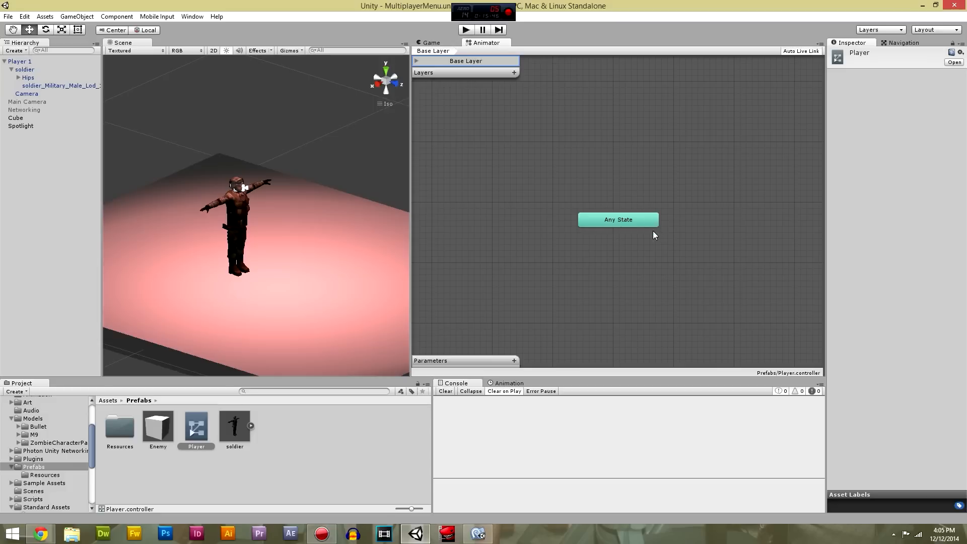
drag(627, 222, 469, 102)
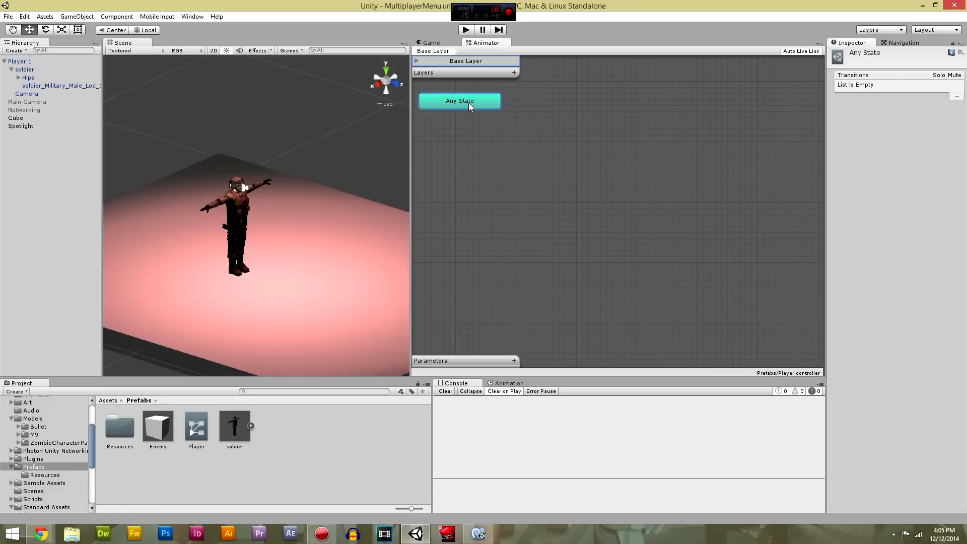
click(662, 175)
Create an empty state in the middle of the Player controller's Base Layer
right_click(695, 202)
click(640, 198)
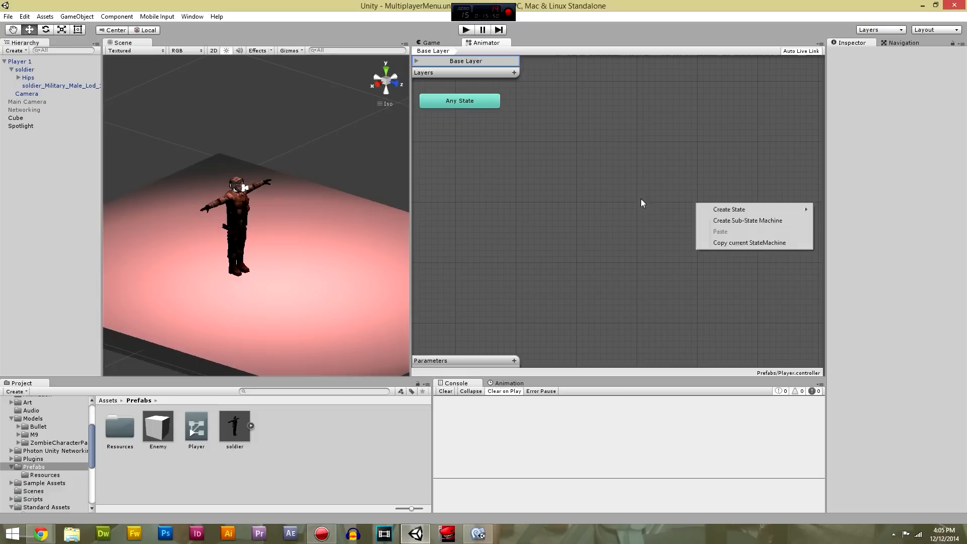
middle_drag(667, 191, 516, 189)
right_click(563, 183)
mouse_move(643, 187)
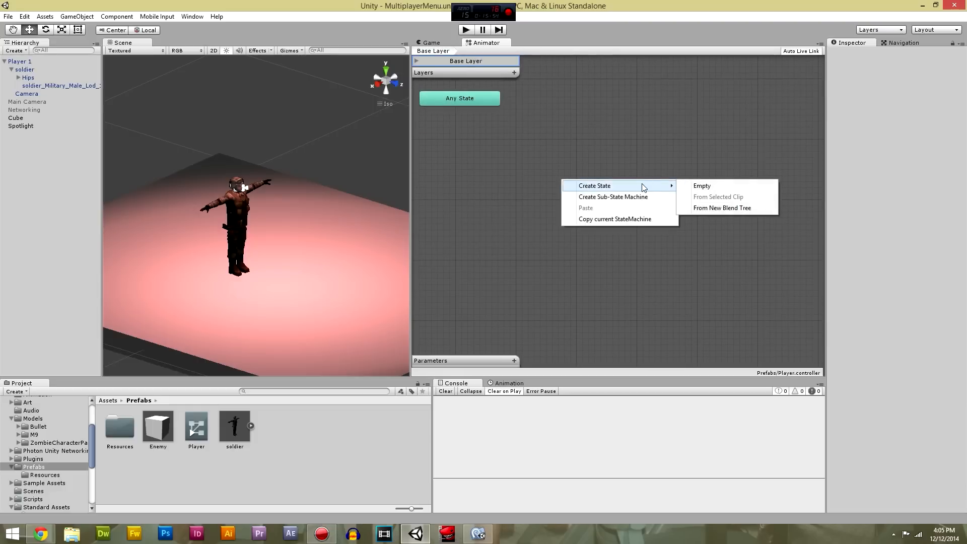
click(593, 148)
right_click(579, 217)
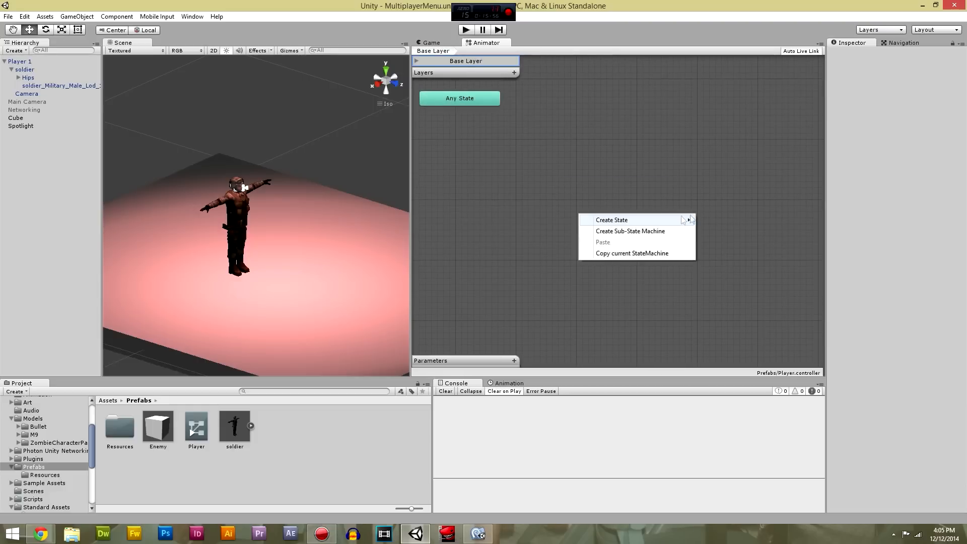
mouse_move(661, 222)
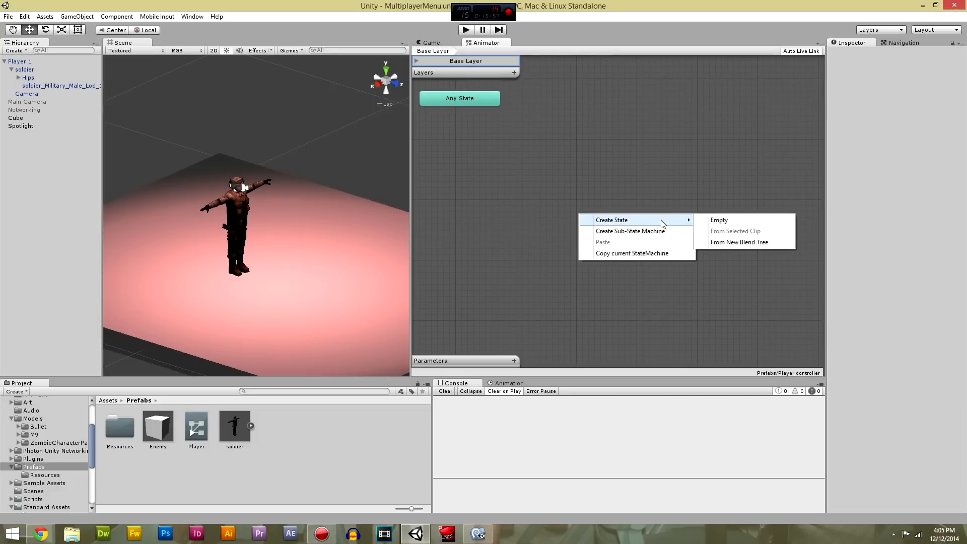
click(725, 221)
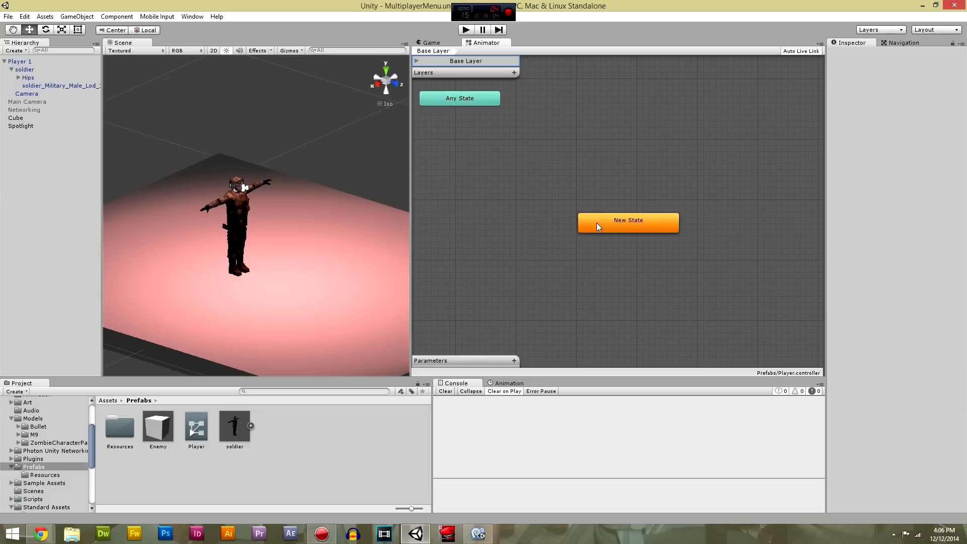
Rename the new default state in the Base Layer to Idle
click(631, 224)
click(900, 53)
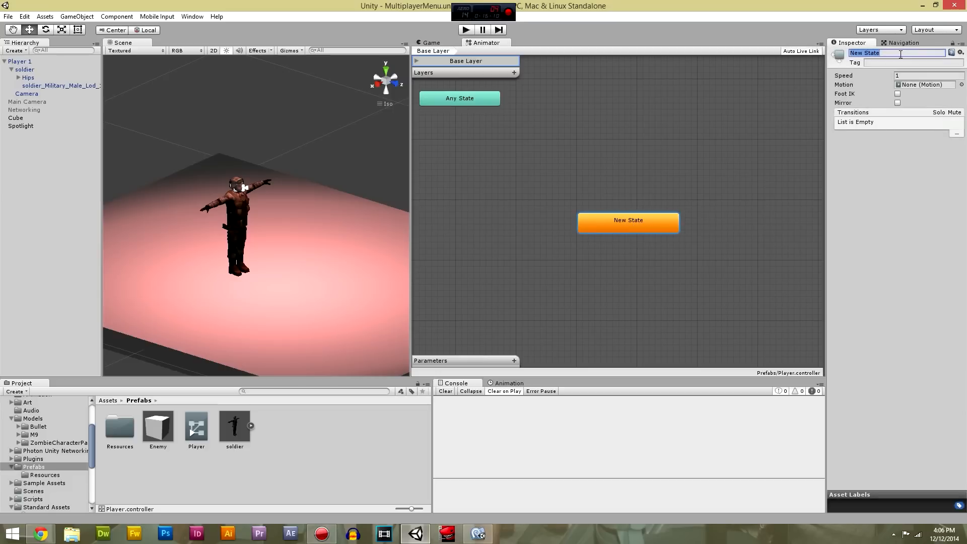
text(Idle)
click(896, 188)
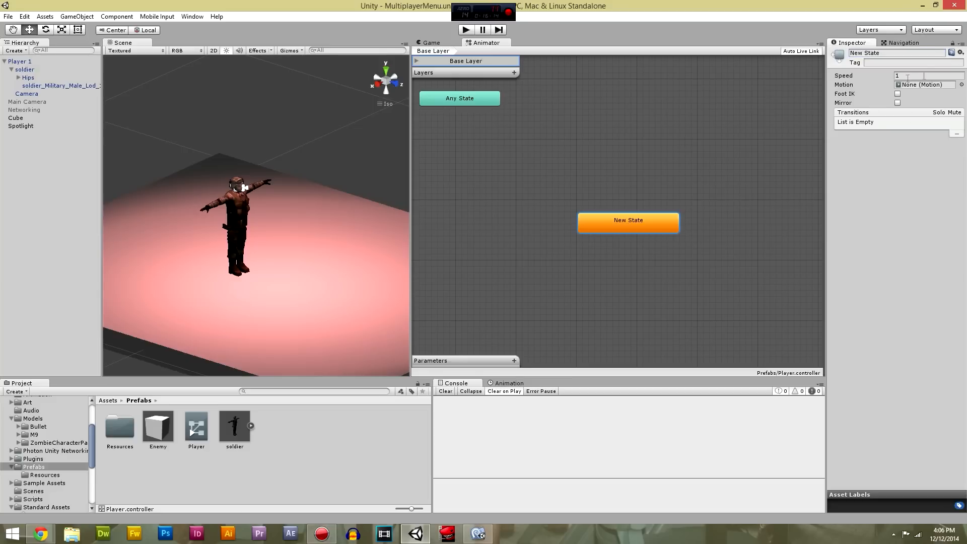
click(885, 55)
key(ctrl+a)
text(Idle)
key(Return)
click(920, 171)
Assign the Idle clip from the Animation folder's Idle model as the Idle state's motion
click(960, 84)
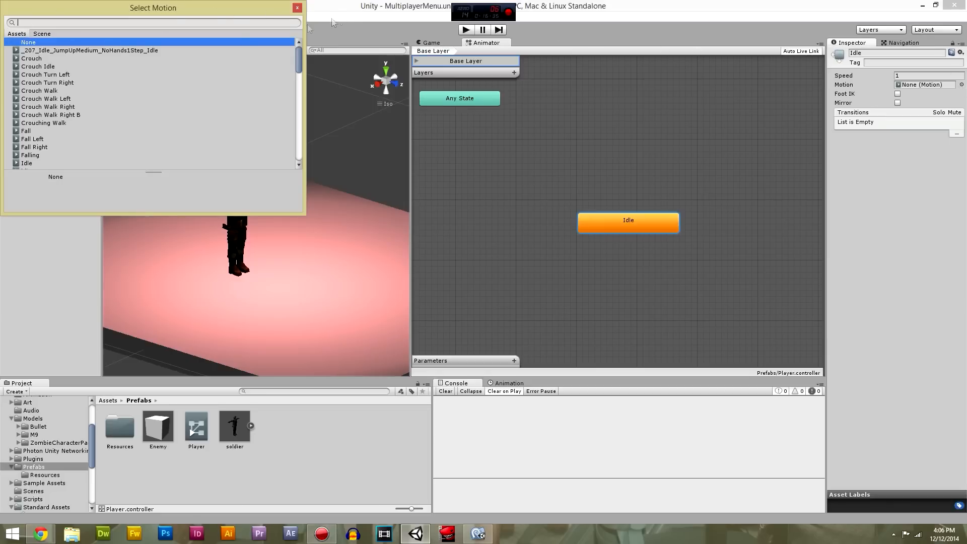
click(297, 8)
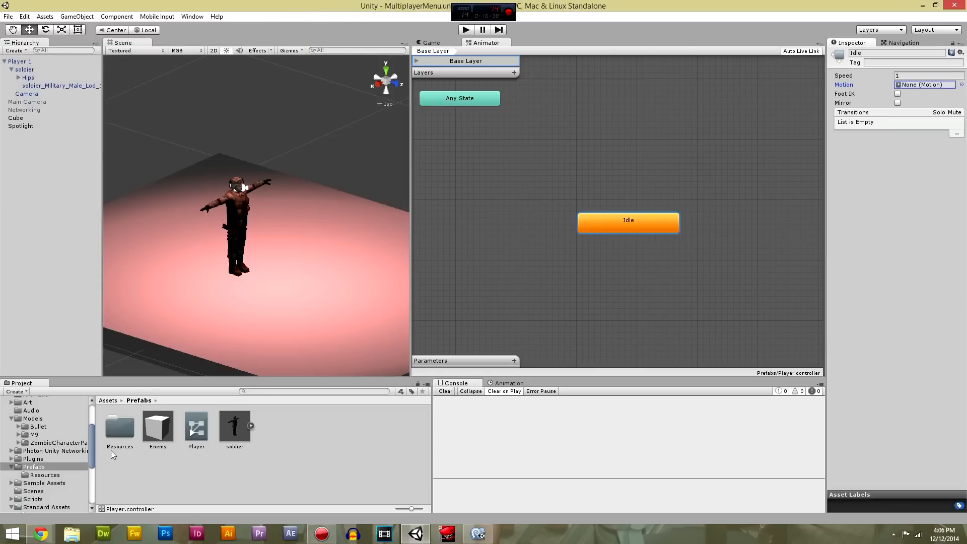
mouse_move(90, 451)
mouse_down()
mouse_move(93, 422)
mouse_move(94, 445)
mouse_up()
click(38, 410)
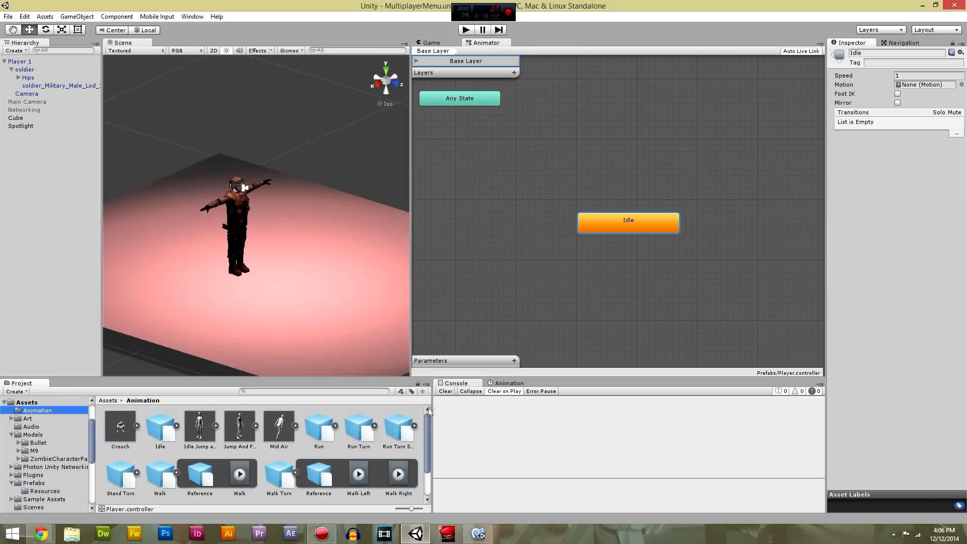
scroll(428, 433, down, 2)
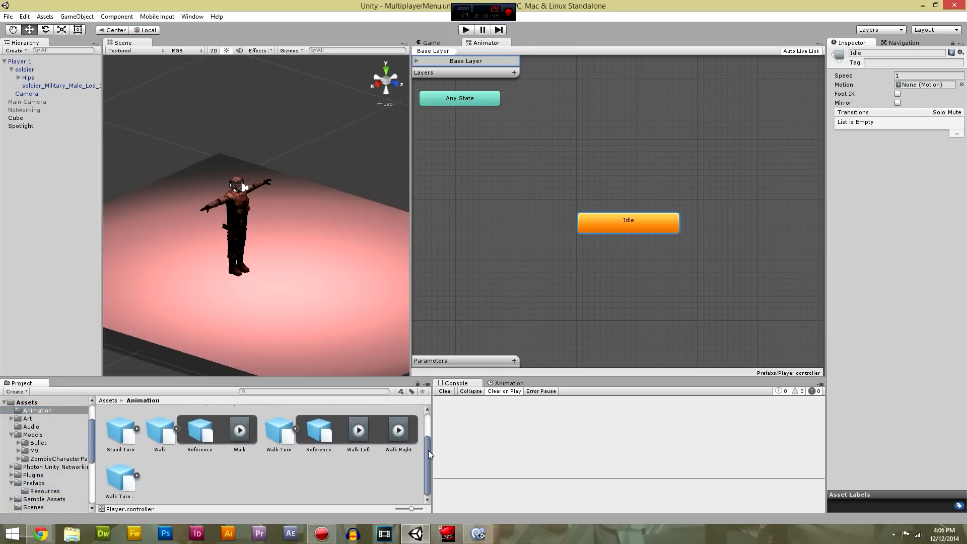
drag(425, 434, 427, 423)
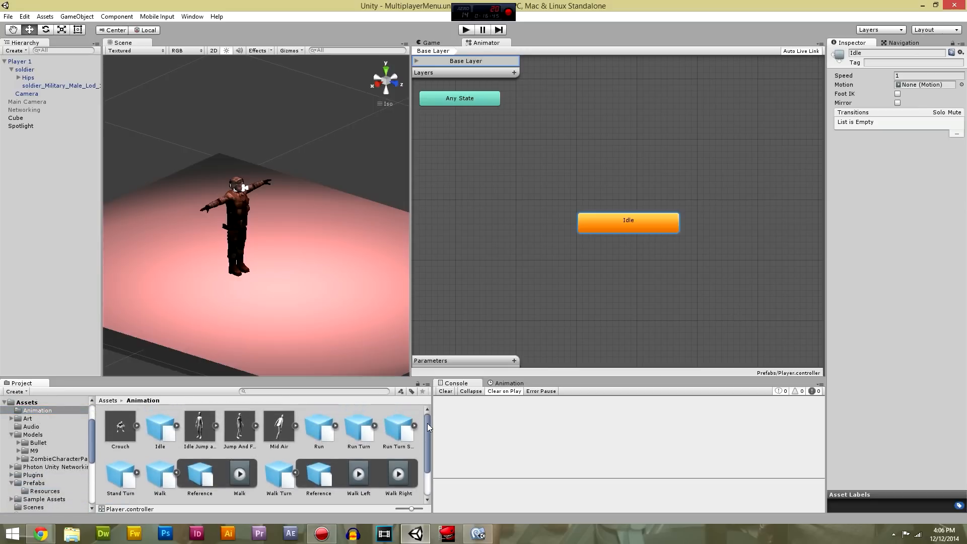
click(176, 425)
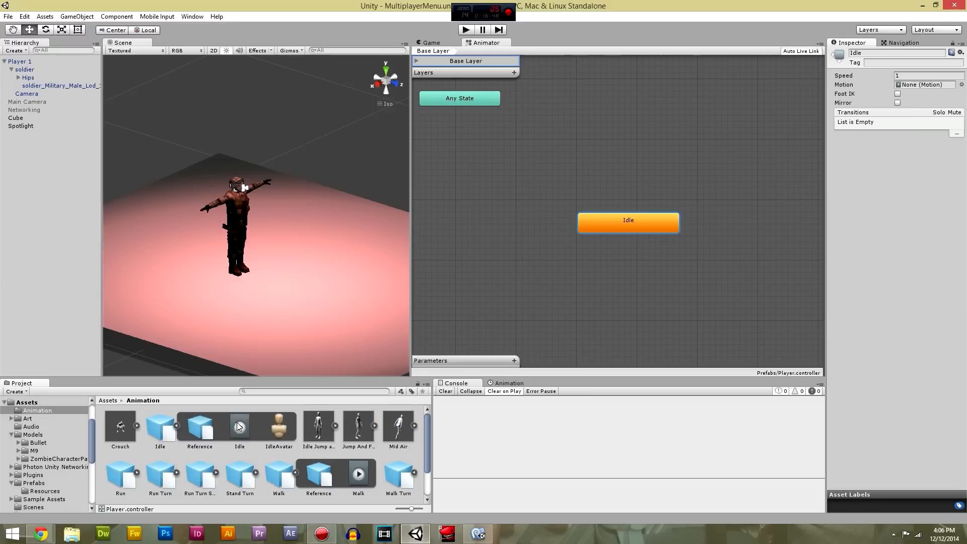
drag(239, 430, 917, 86)
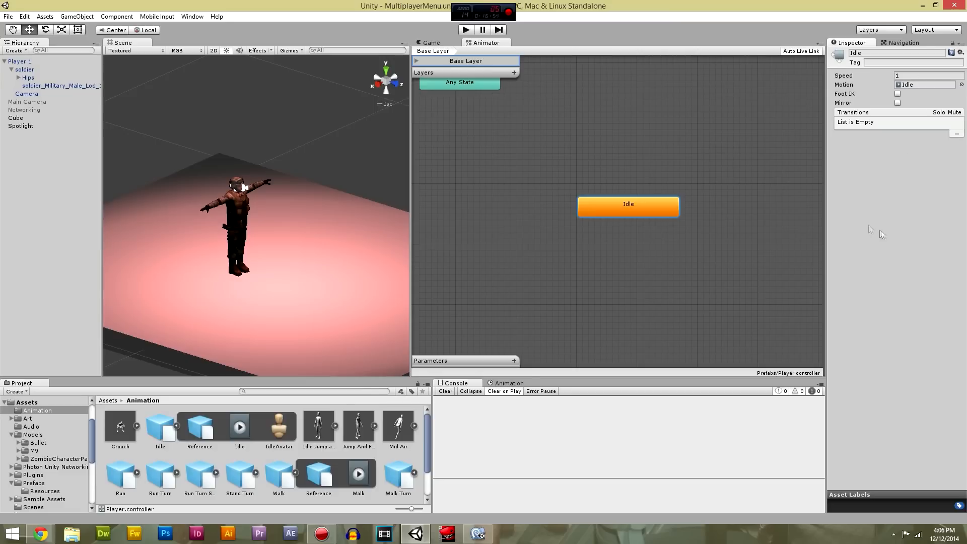
Play-test the scene briefly to check the soldier's pose, and stop the test
click(643, 164)
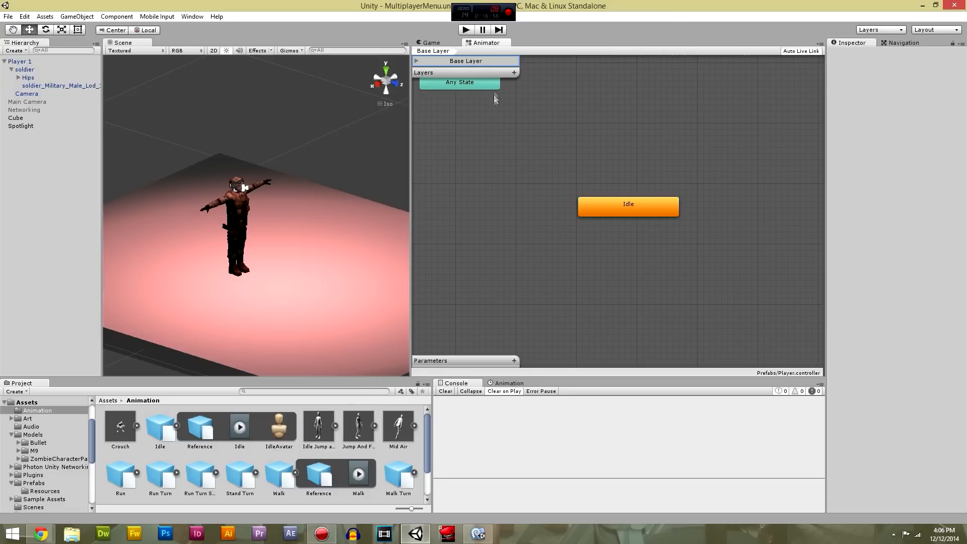
click(466, 30)
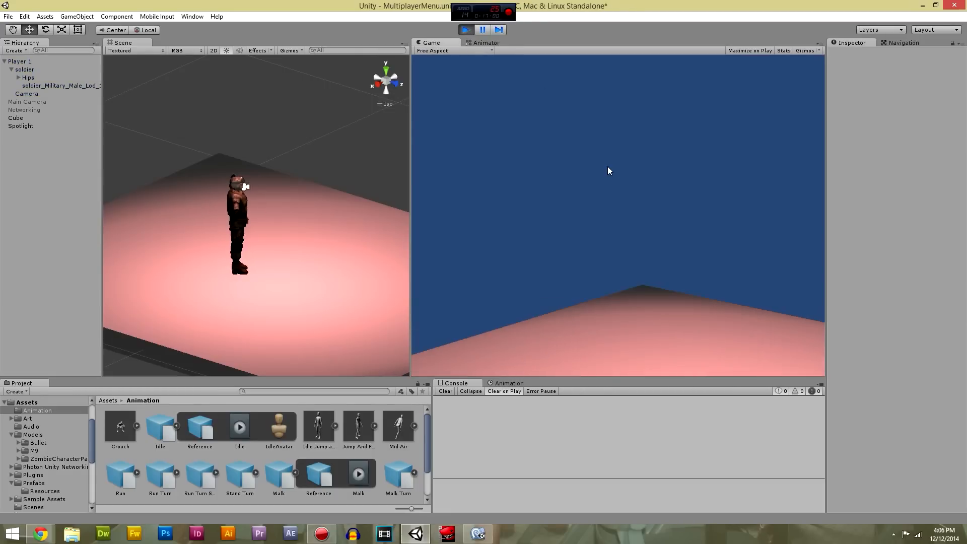
click(466, 30)
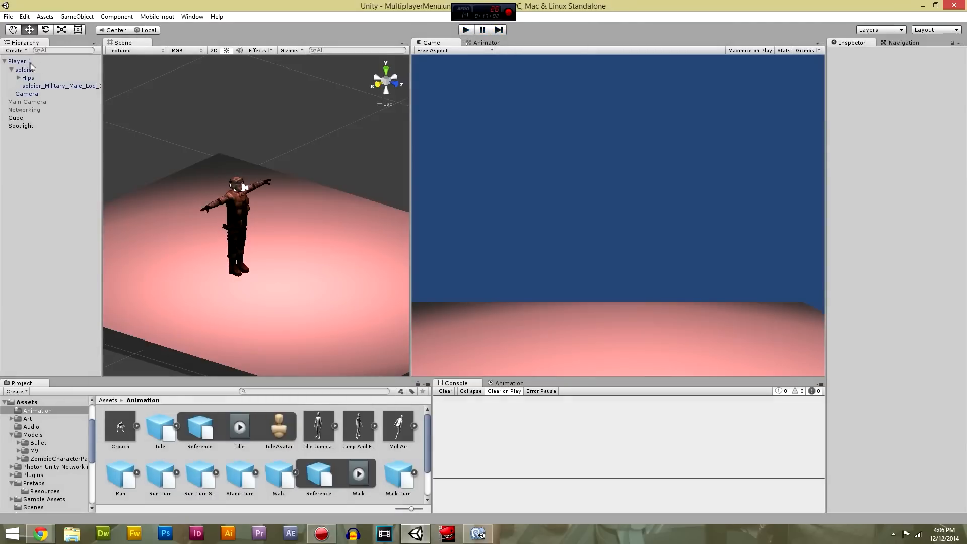
Assign the Player controller from the Prefabs folder to Player 1's Animator and apply the change to the prefab
click(4, 61)
click(17, 61)
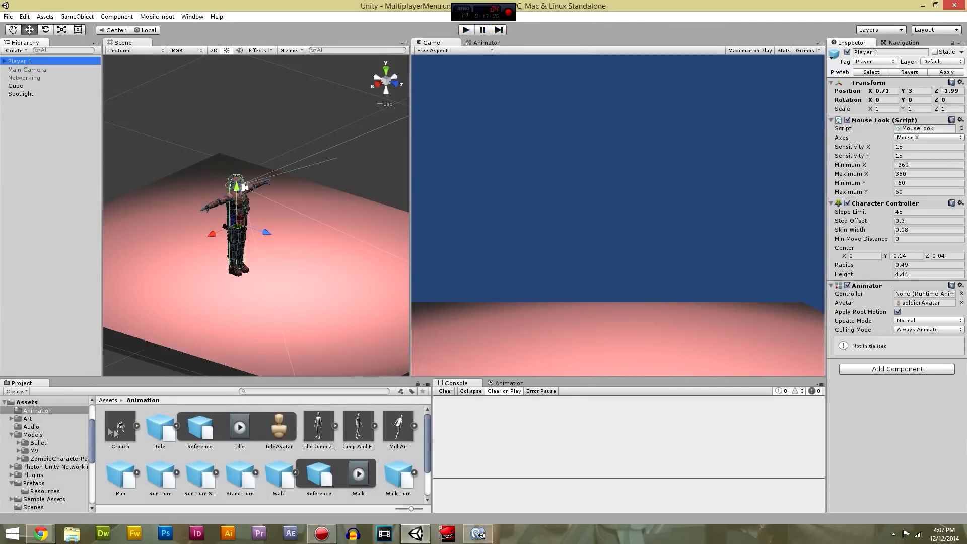
scroll(77, 471, down, 3)
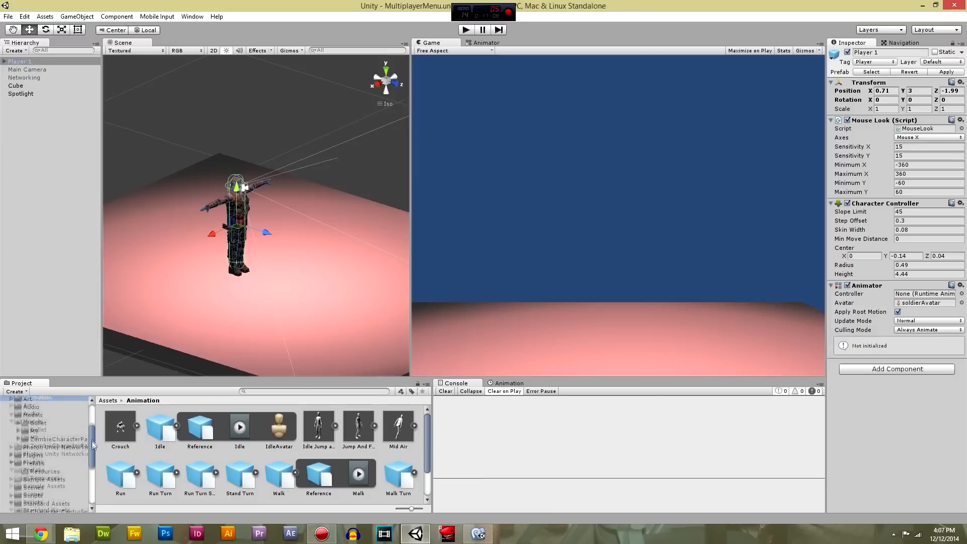
click(29, 437)
drag(196, 427, 913, 378)
drag(953, 316, 925, 295)
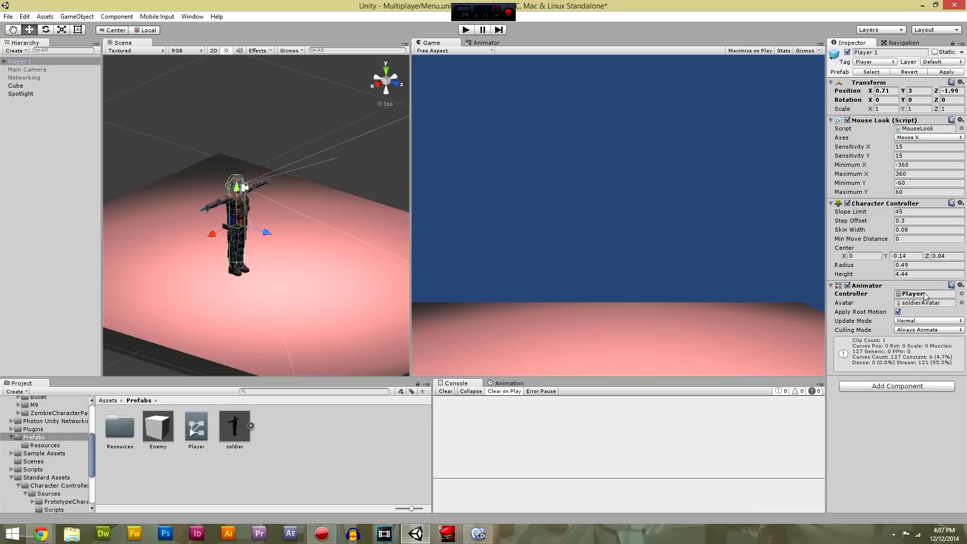
click(946, 71)
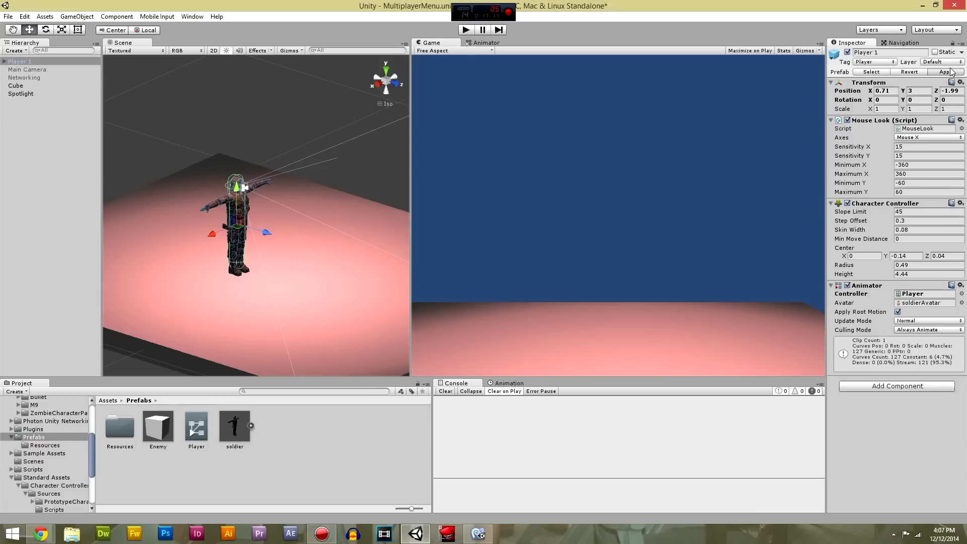
Play-test the soldier's idle animation, viewing it from the right side, and stop the test
click(466, 30)
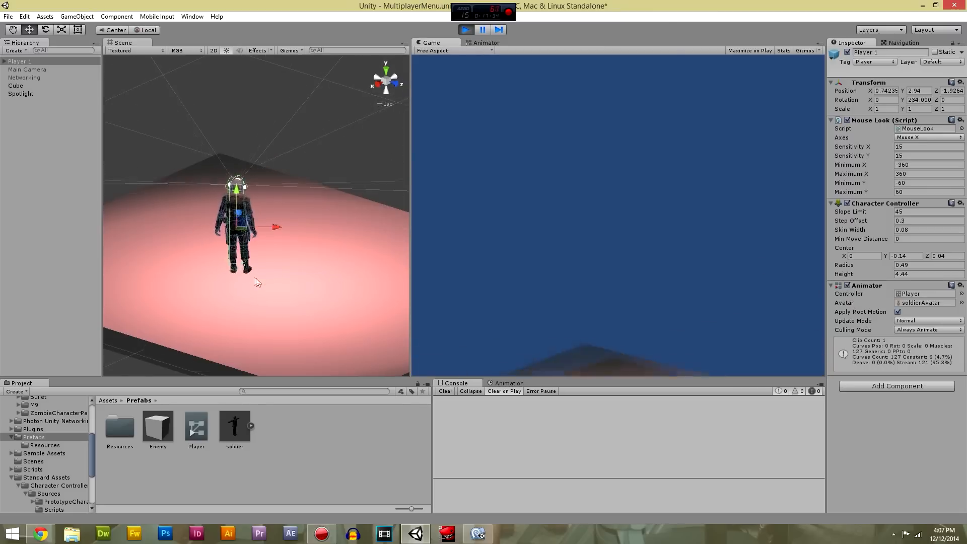
click(378, 85)
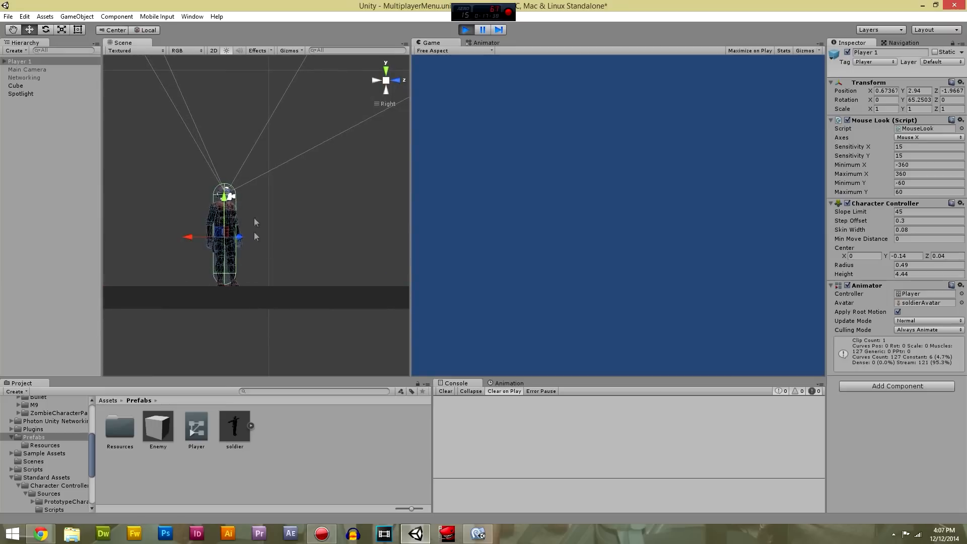
click(466, 30)
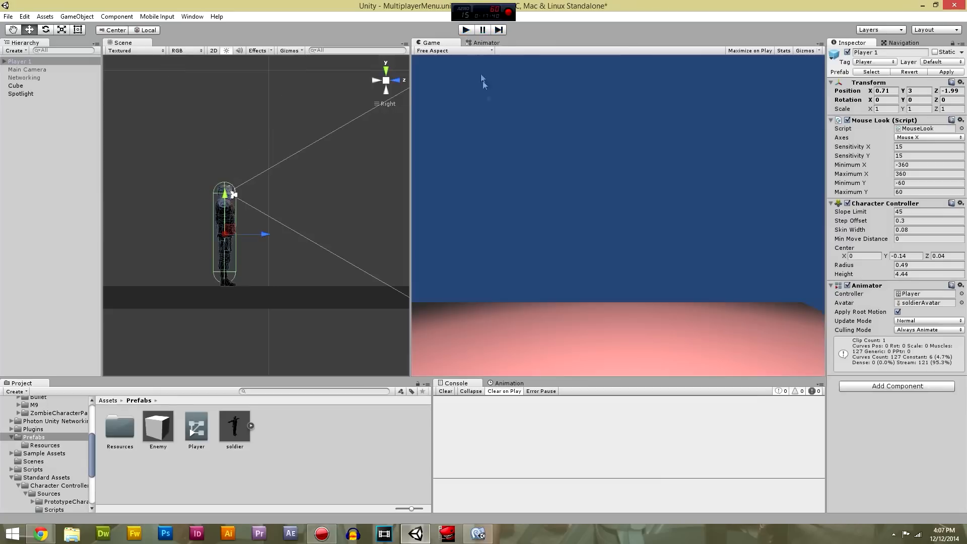
right_drag(292, 185, 146, 263)
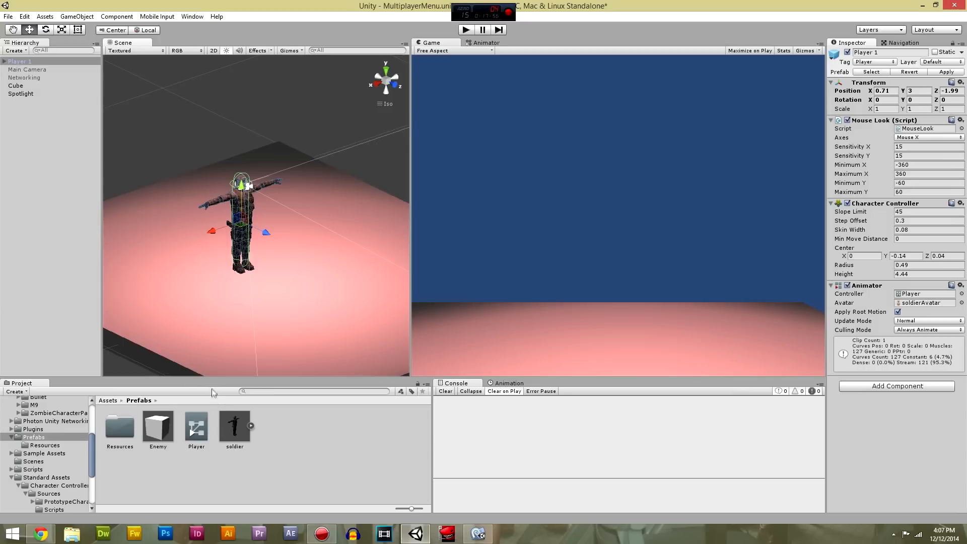
Create a state from a new blend tree in the Player controller and place it directly above the Idle state
double_click(197, 428)
mouse_move(620, 151)
middle_down()
mouse_move(592, 166)
mouse_move(631, 177)
mouse_move(615, 165)
middle_up()
right_click(602, 163)
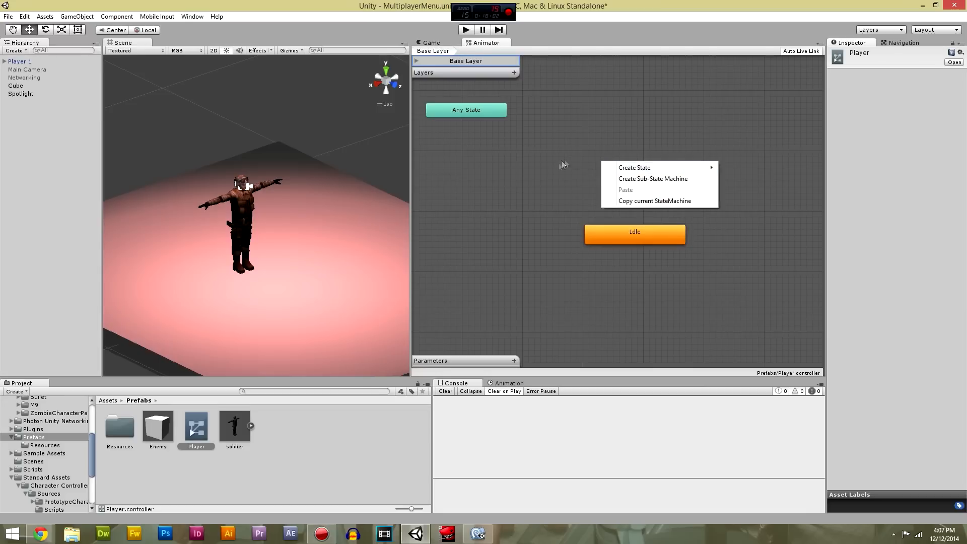
mouse_move(663, 171)
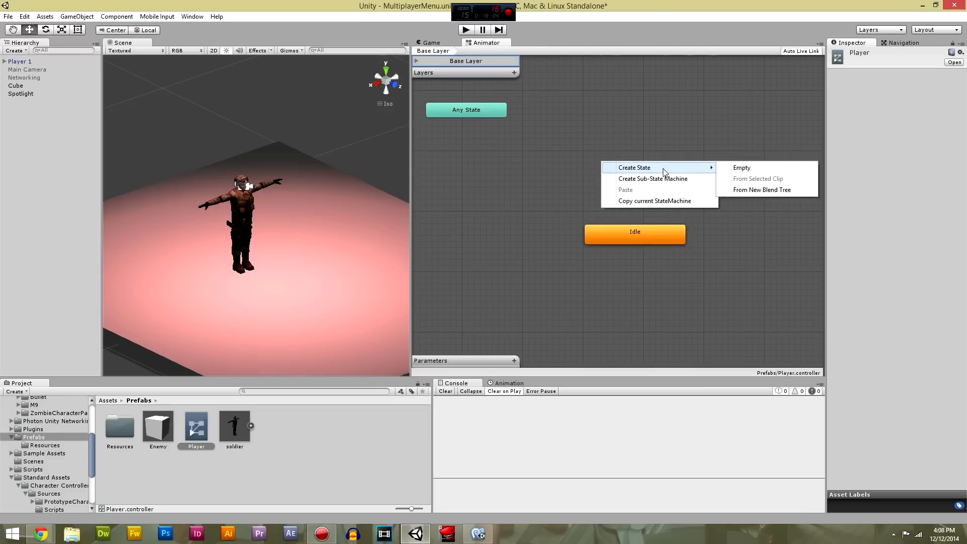
click(765, 190)
drag(660, 168, 642, 158)
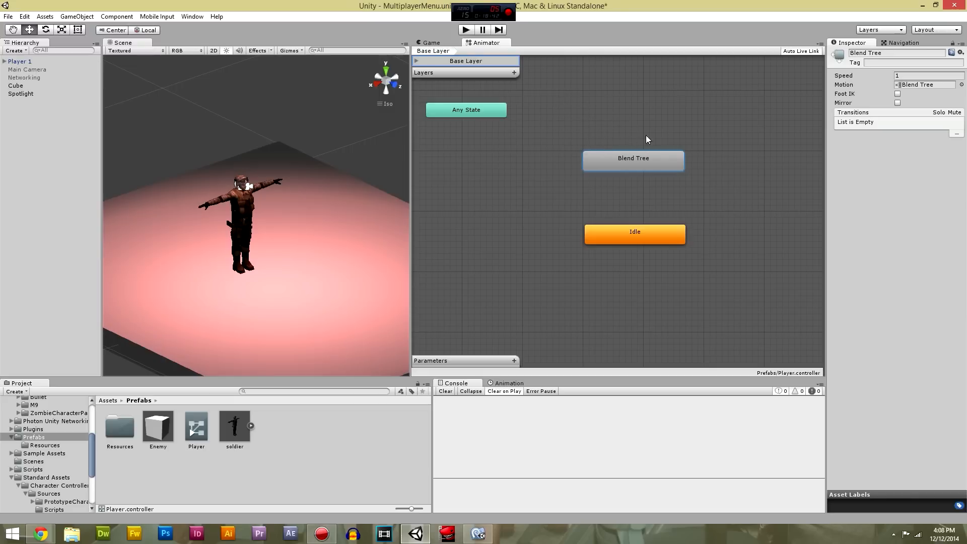
Rename the blend tree state above Idle to Walk
click(889, 53)
text(Walk)
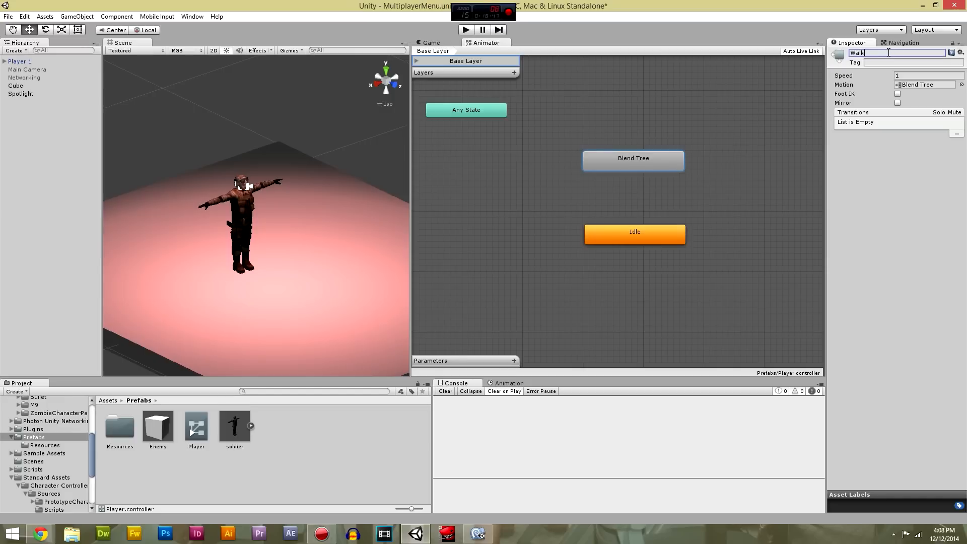
key(Return)
click(902, 162)
Add two float parameters named Speed and Direction to the Player animator controller
click(465, 257)
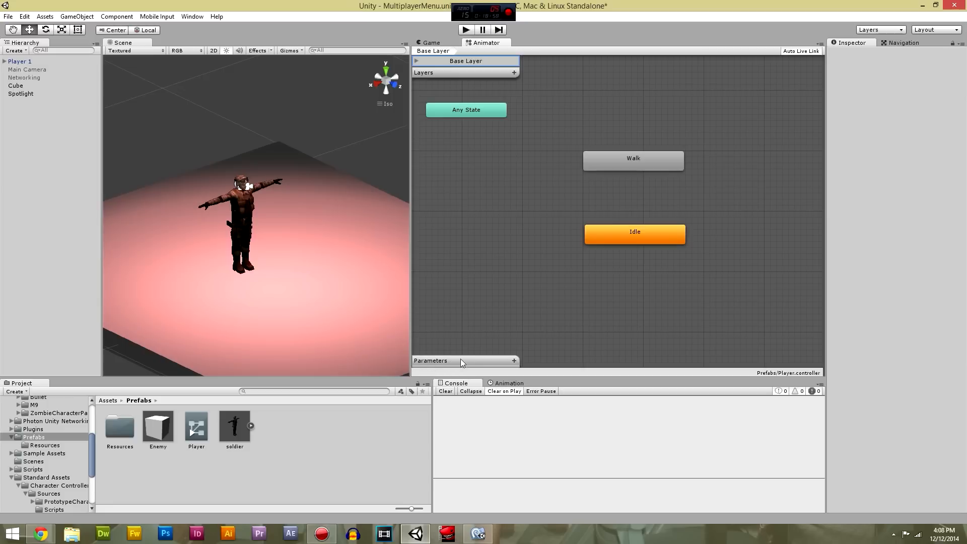
click(515, 361)
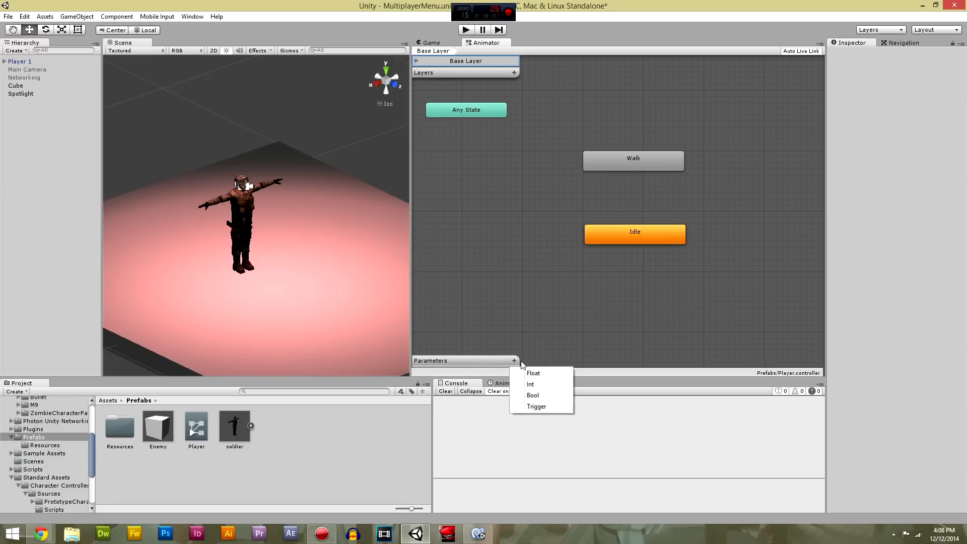
click(547, 374)
click(474, 362)
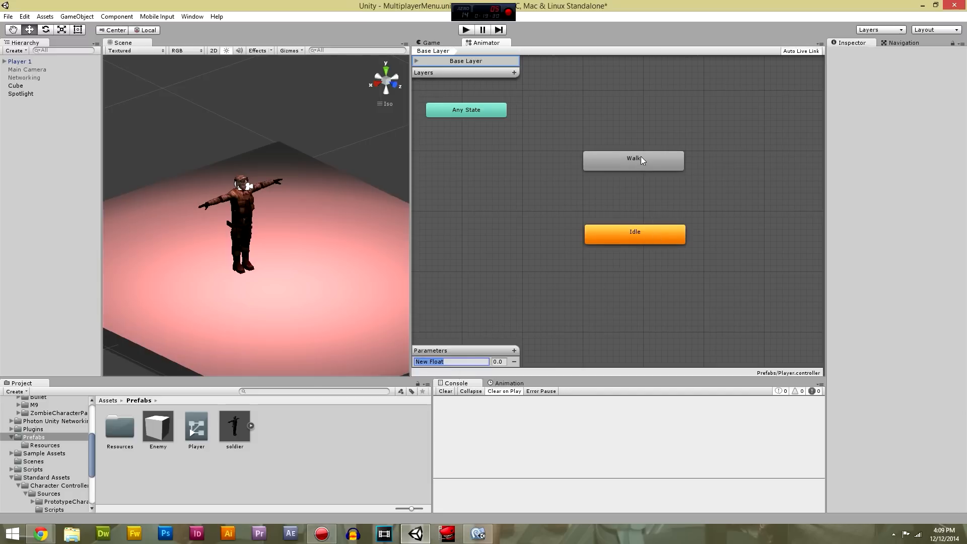
text(Speed)
click(515, 350)
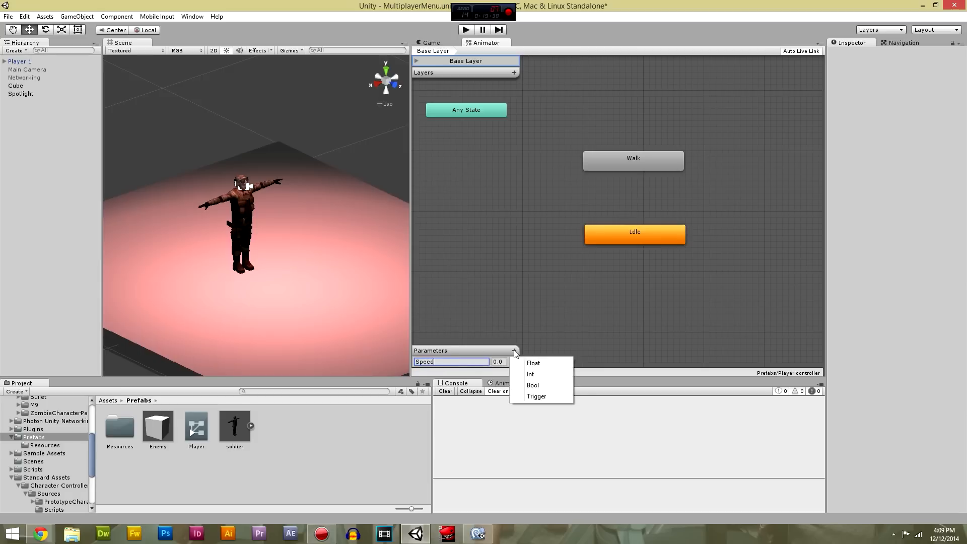
click(546, 364)
text(Dir)
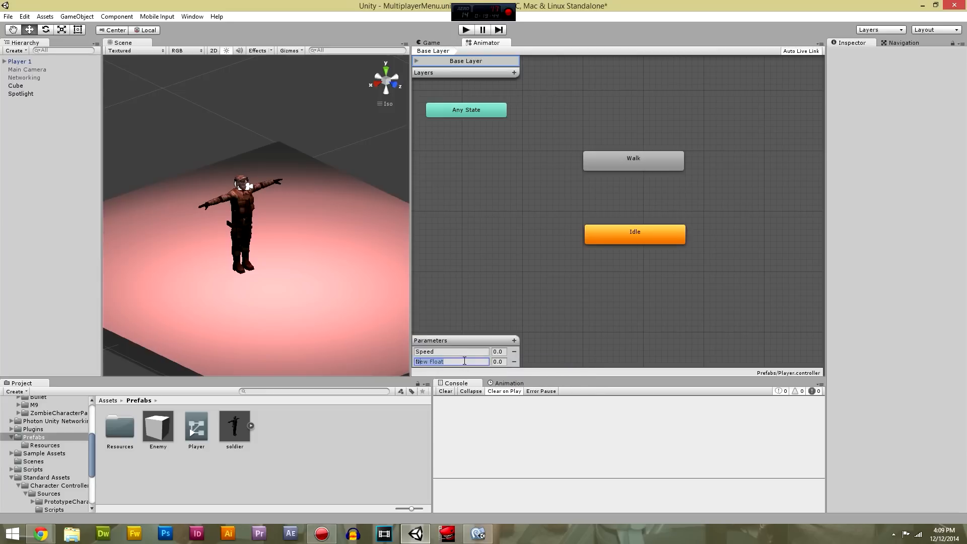
text(ection)
Open the blend tree inside the Walk state and rename it Walk
click(648, 233)
click(641, 155)
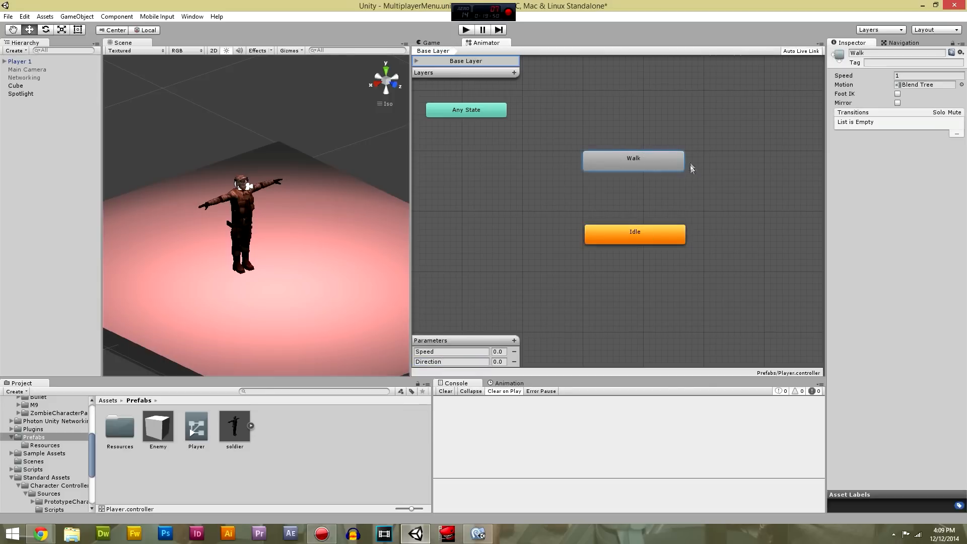
double_click(651, 164)
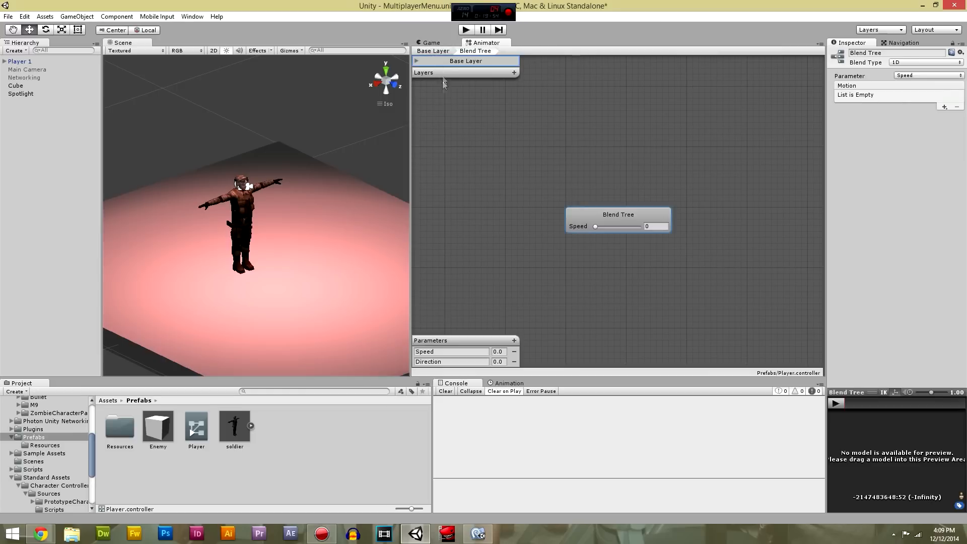
click(439, 50)
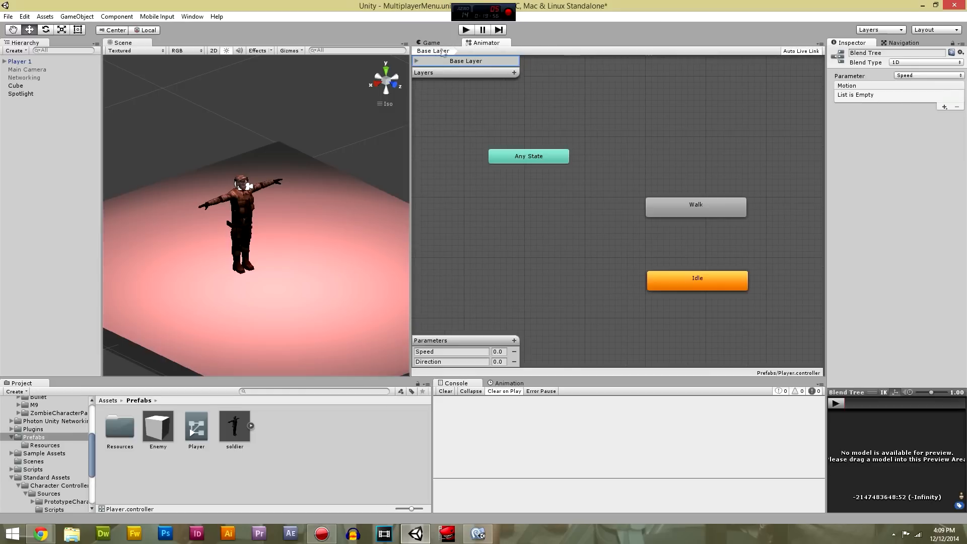
double_click(732, 208)
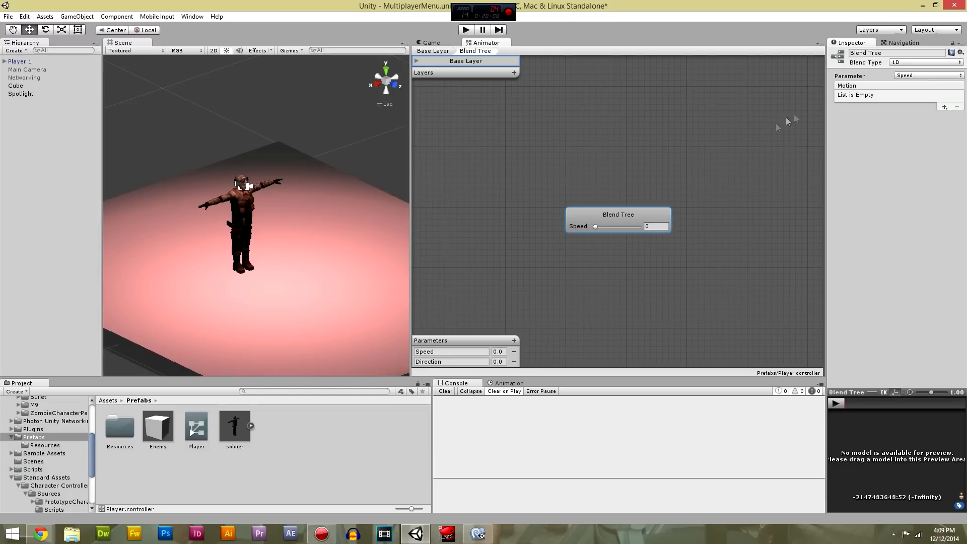
click(897, 53)
text(Walk)
click(890, 144)
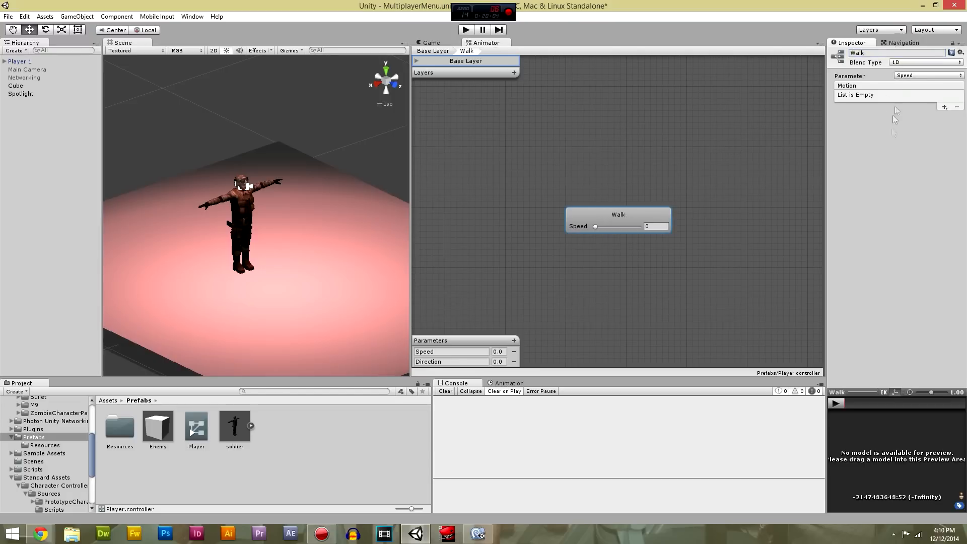
click(899, 65)
click(886, 198)
click(925, 76)
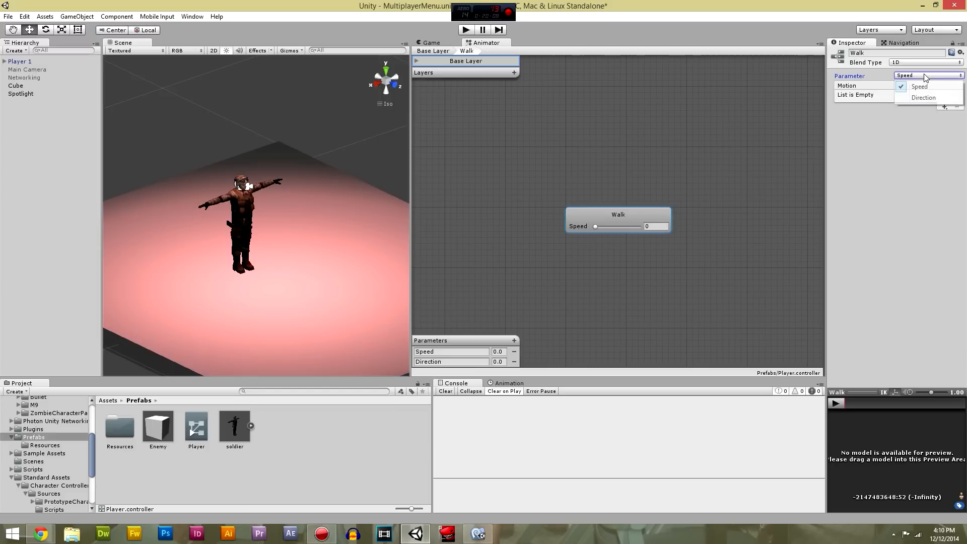
click(863, 154)
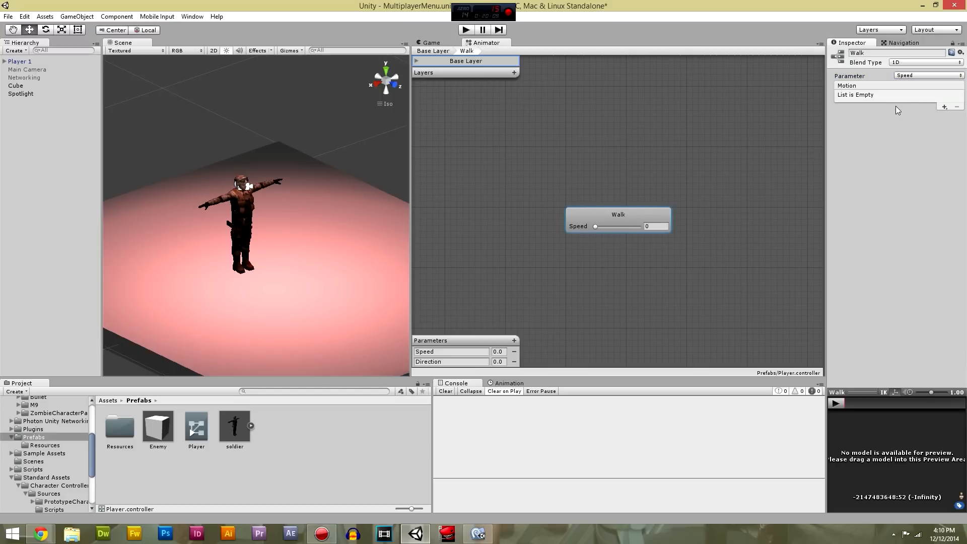
Try filling the Walk blend tree with three child blend trees in place of an empty motion field
click(944, 107)
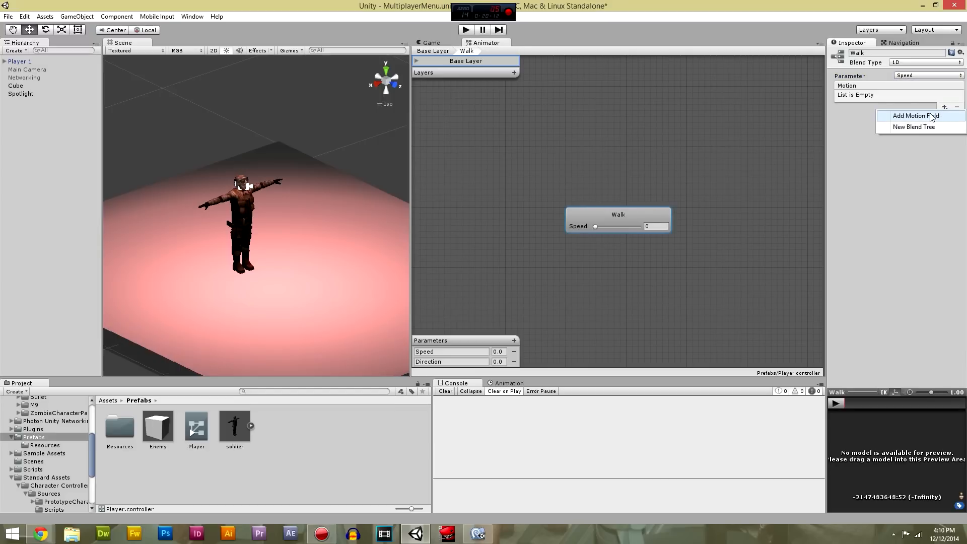
click(931, 116)
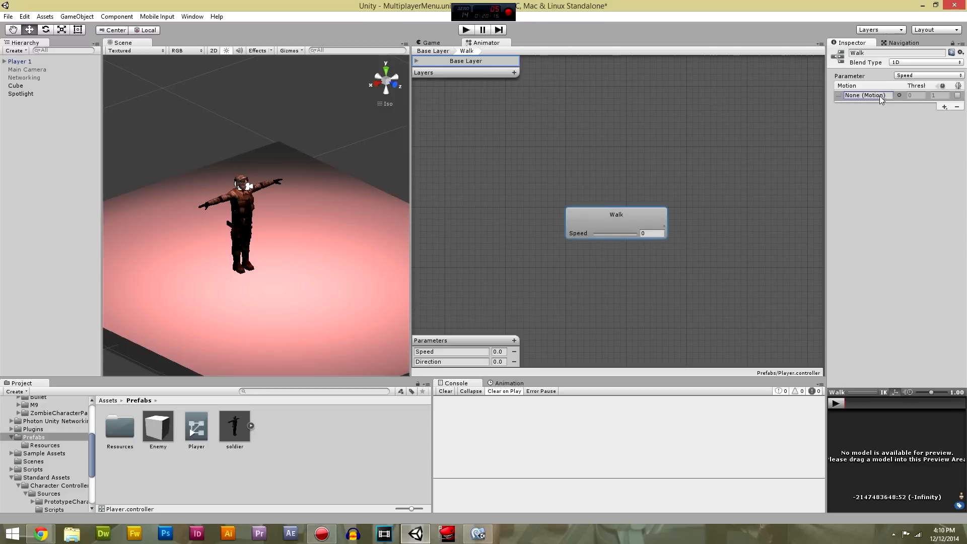
click(899, 95)
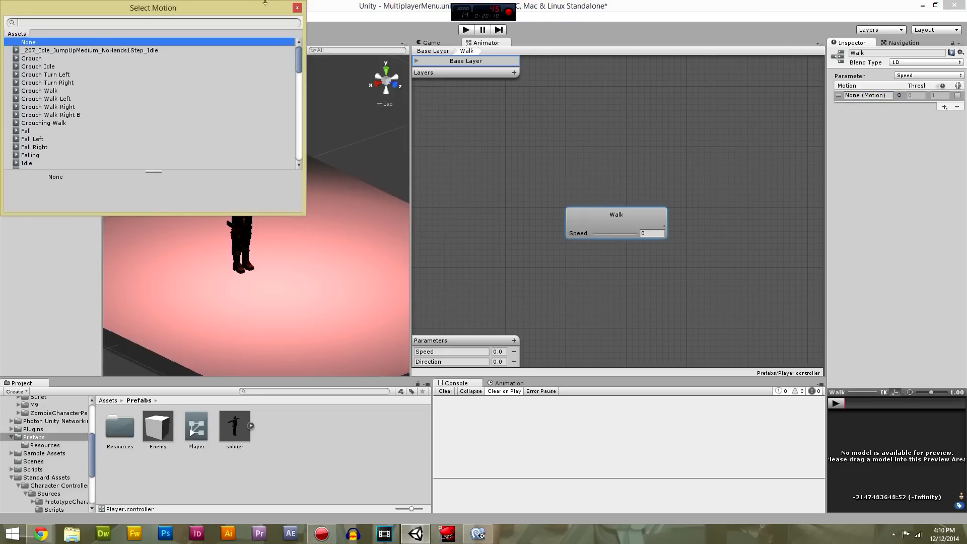
click(297, 10)
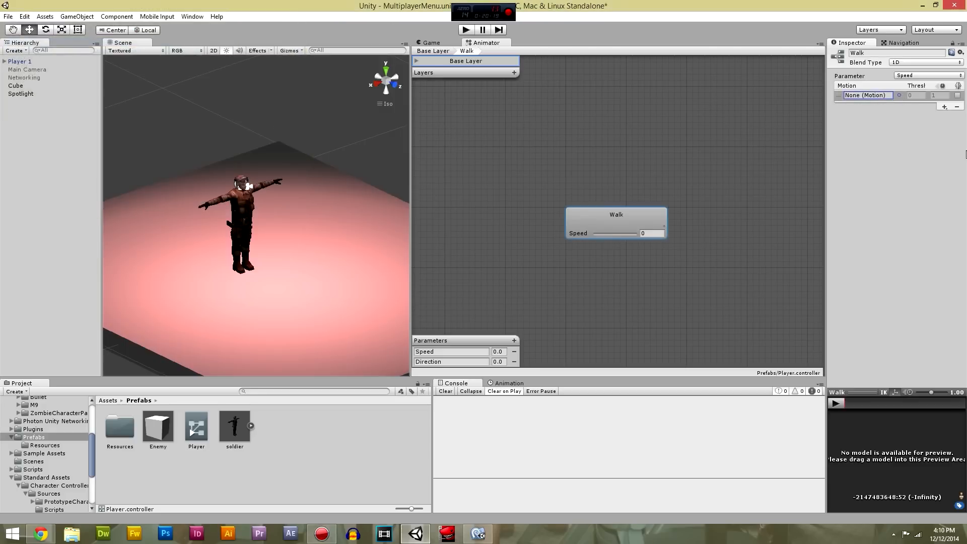
click(944, 107)
click(934, 127)
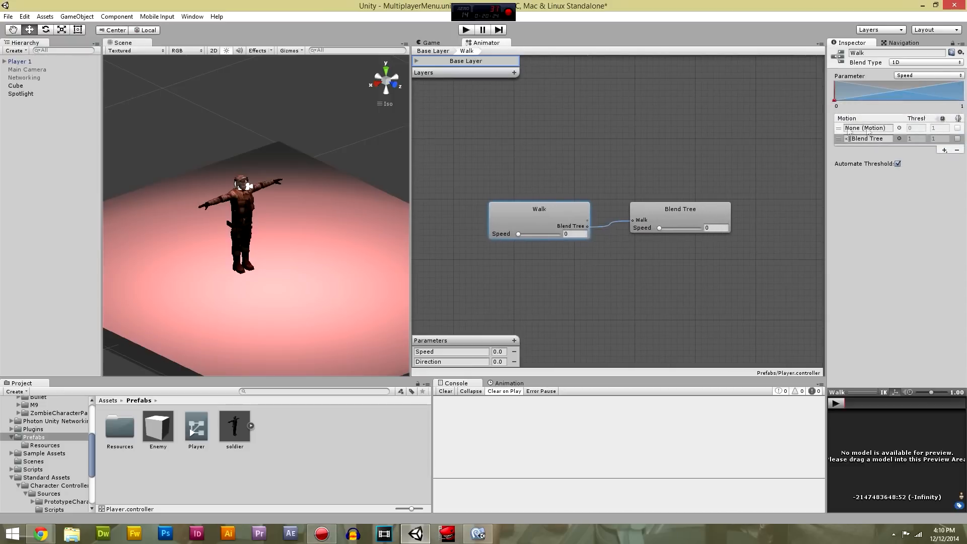
click(838, 129)
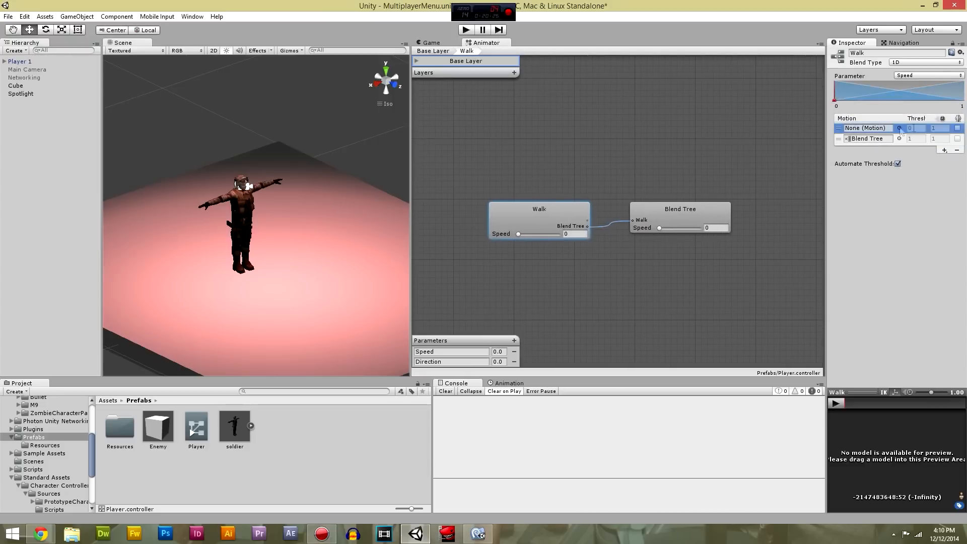
click(957, 150)
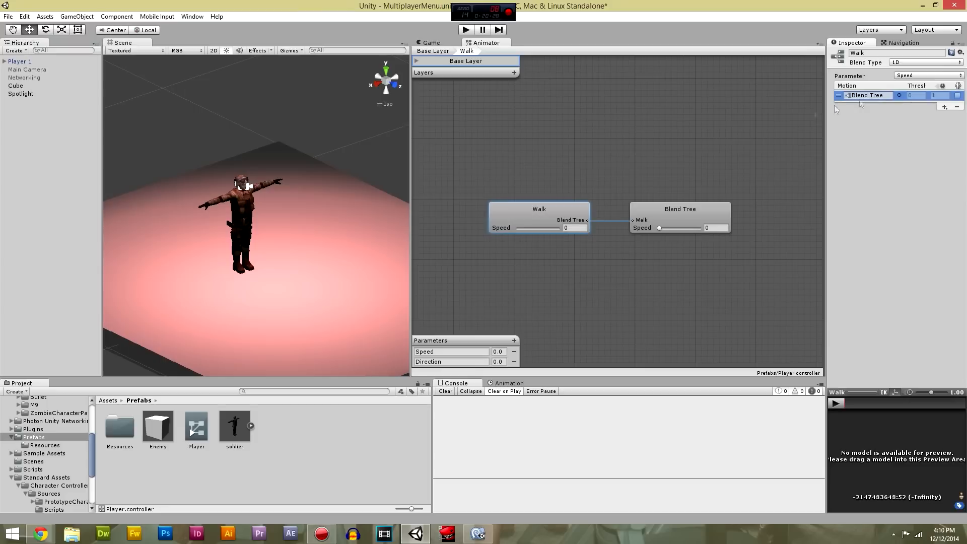
click(945, 106)
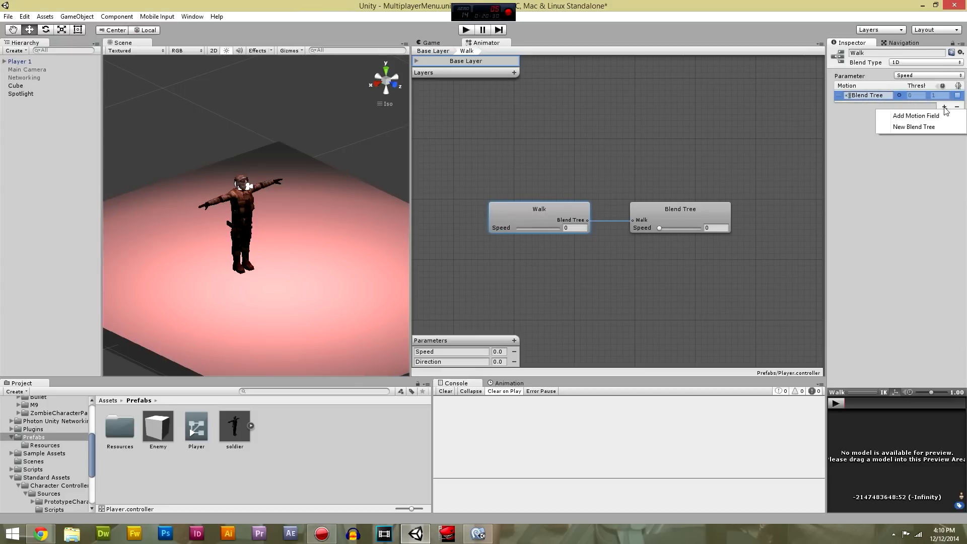
click(934, 126)
click(943, 150)
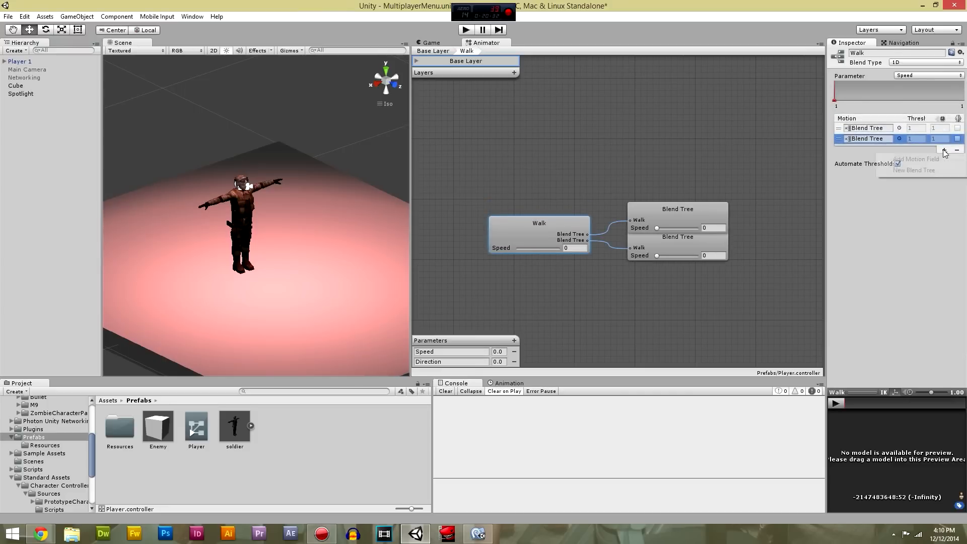
click(923, 172)
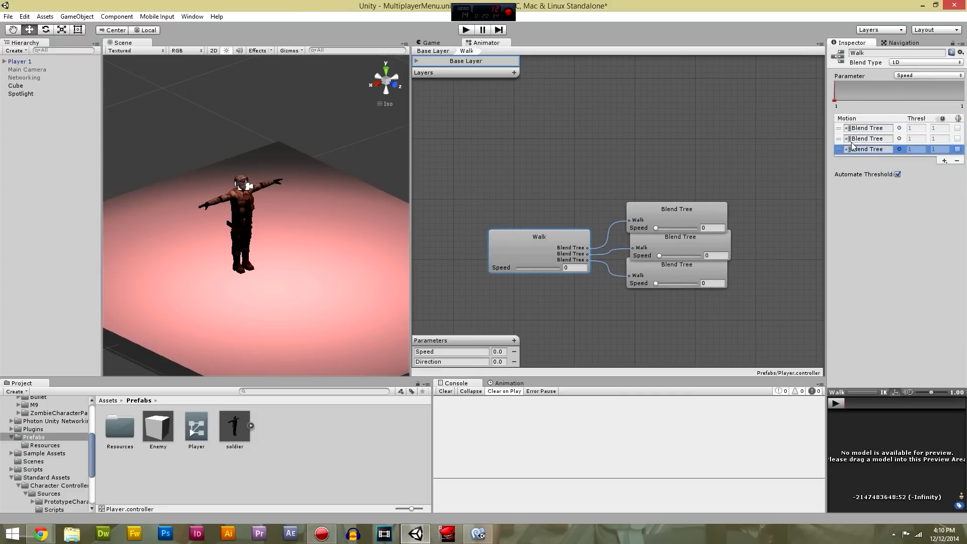
Remove all three child blend trees from the Walk blend tree's motion list
click(874, 132)
click(881, 140)
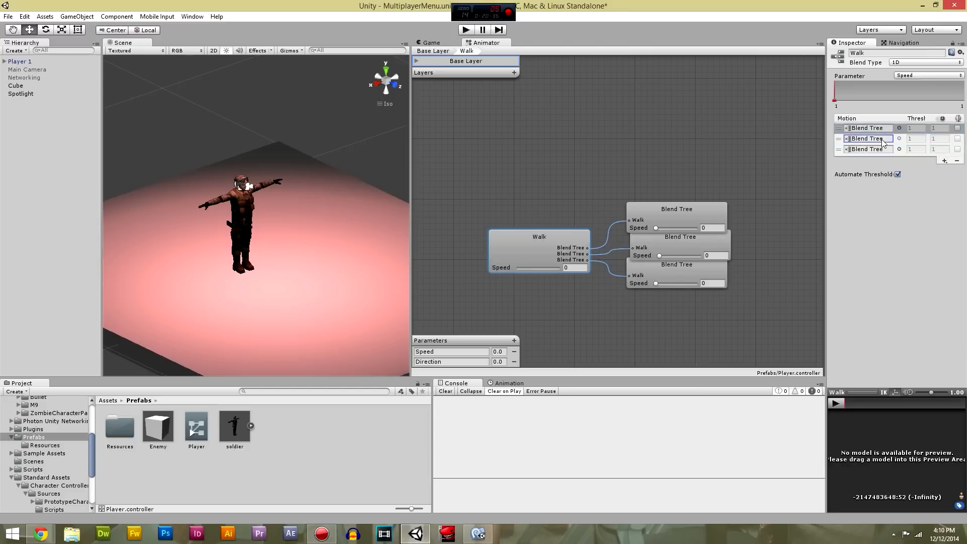
click(886, 141)
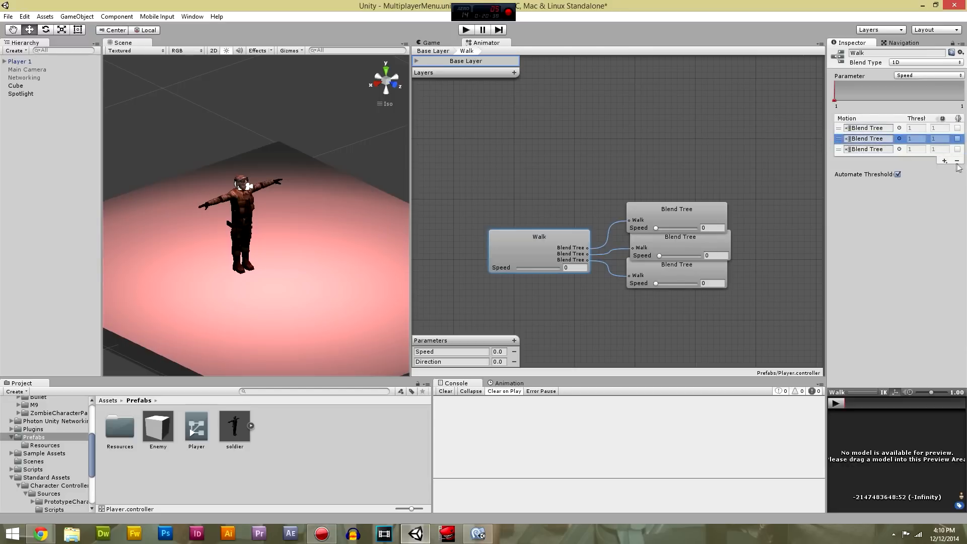
click(957, 162)
click(957, 150)
click(957, 107)
Add three empty motion fields to the Walk blend tree
click(944, 107)
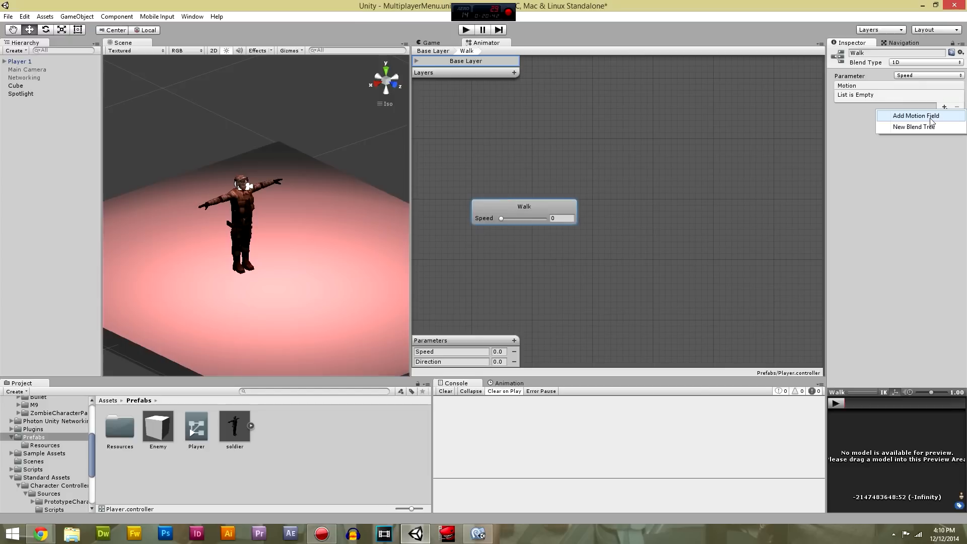
click(933, 115)
click(944, 107)
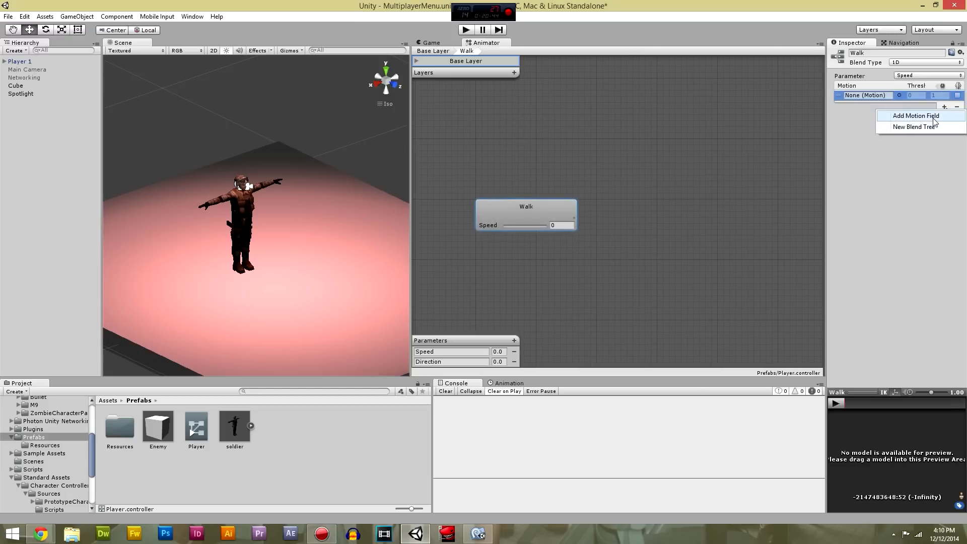
click(933, 117)
click(944, 149)
click(921, 159)
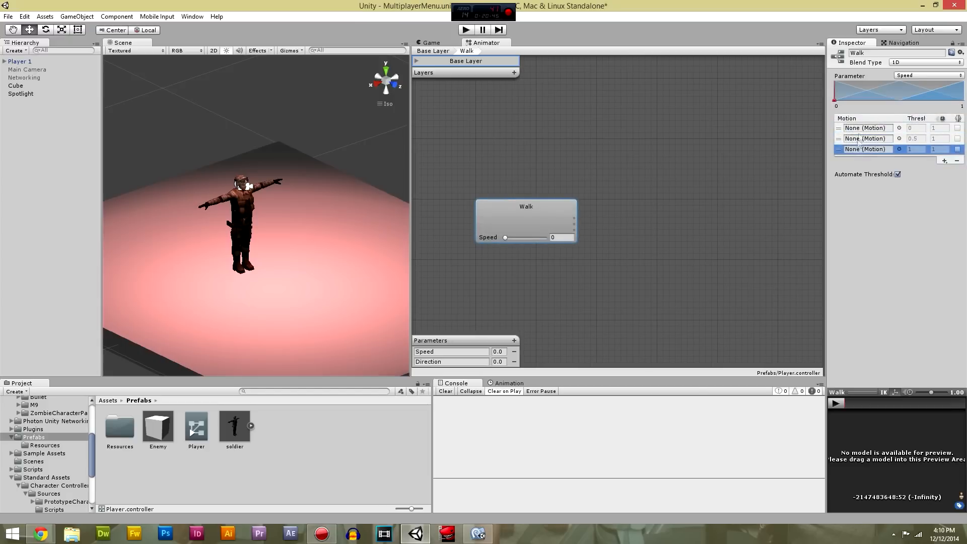
Assign the Walk Left, Walk and Walk Right clips from the Animation folder to the first, second and third motion fields respectively
click(834, 140)
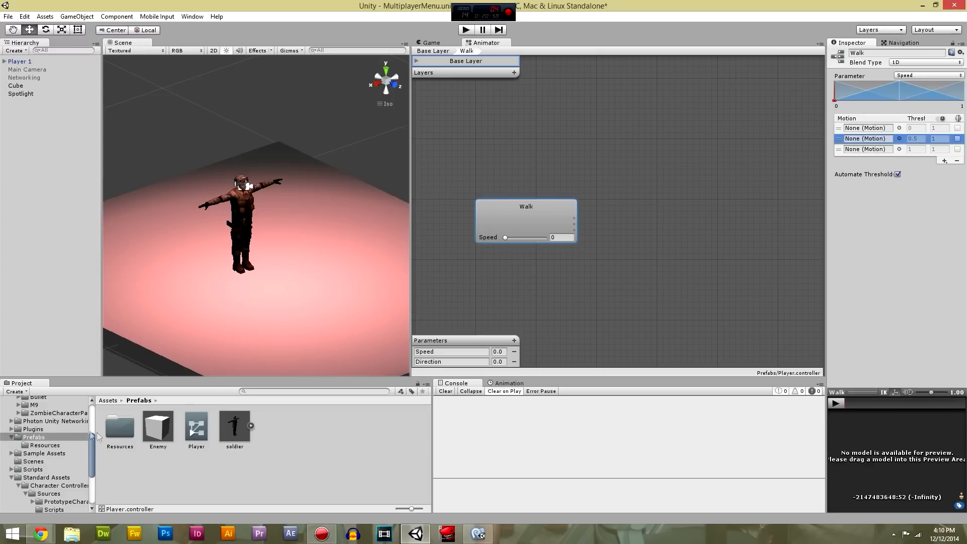
drag(90, 448, 91, 419)
click(58, 439)
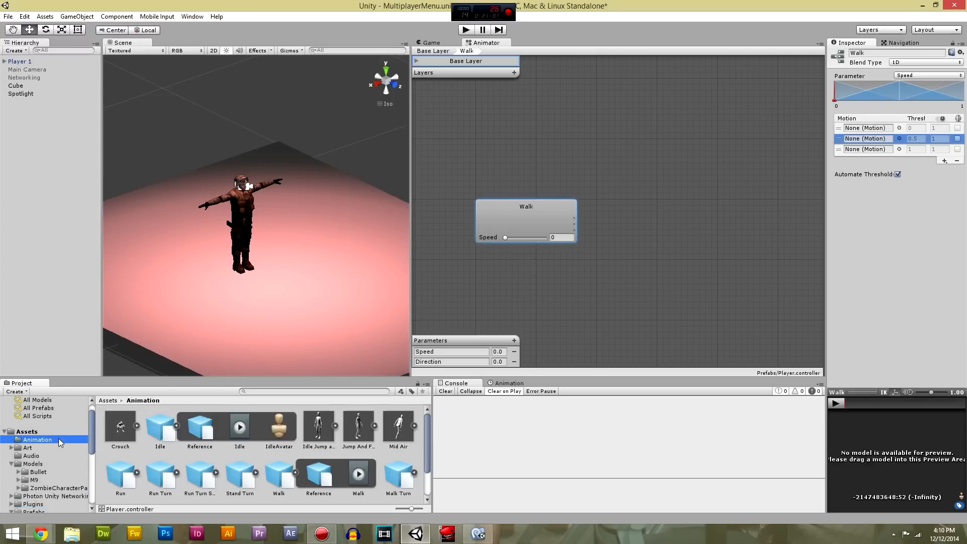
drag(428, 435, 428, 465)
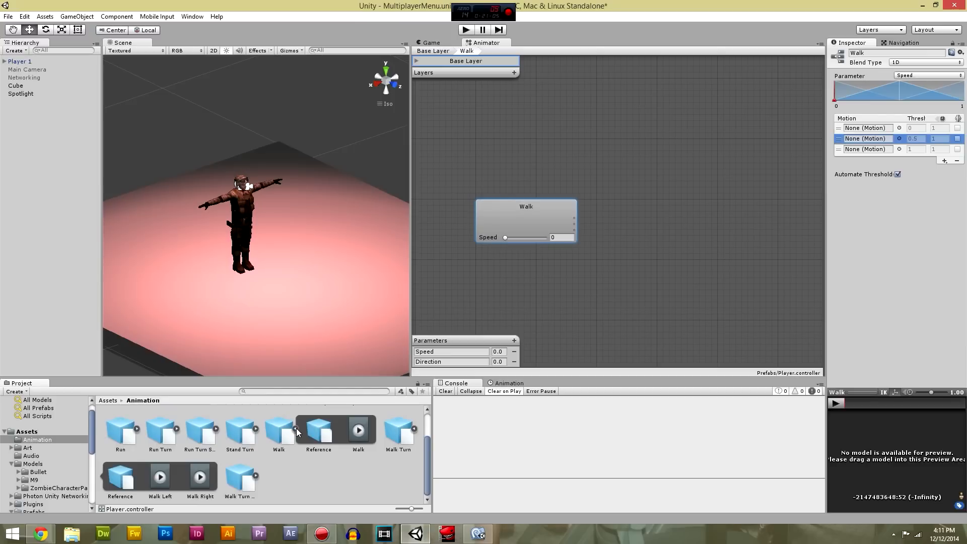
drag(358, 429, 868, 141)
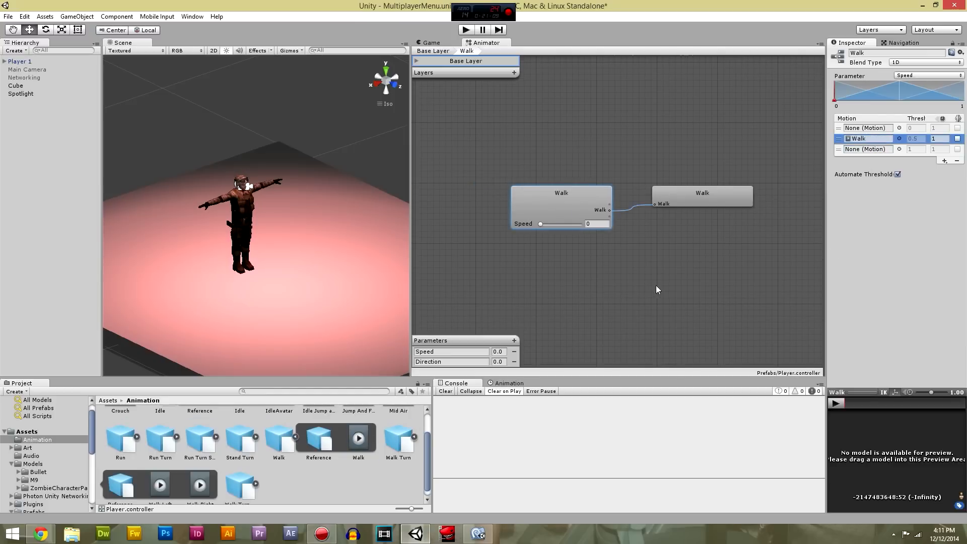
scroll(430, 452, down, 1)
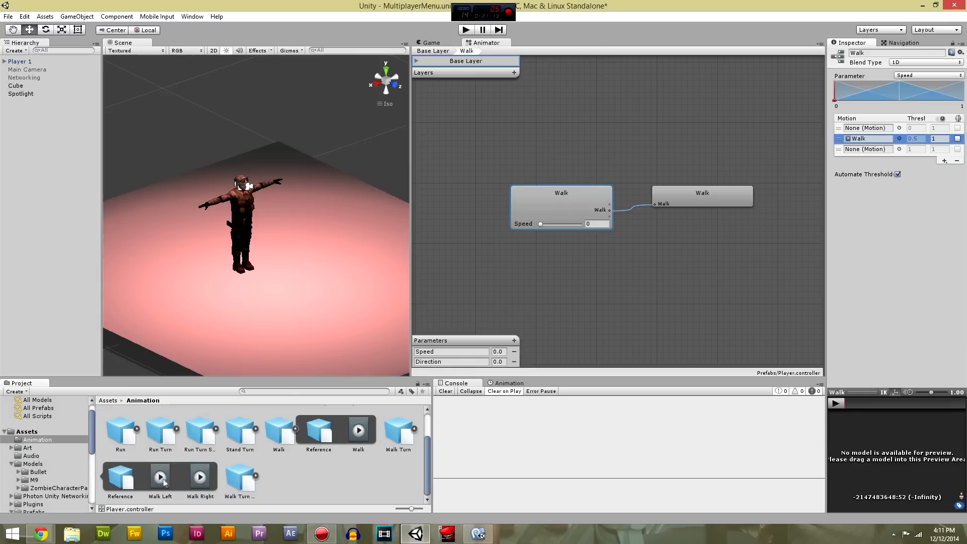
drag(160, 479, 876, 129)
drag(200, 485, 863, 153)
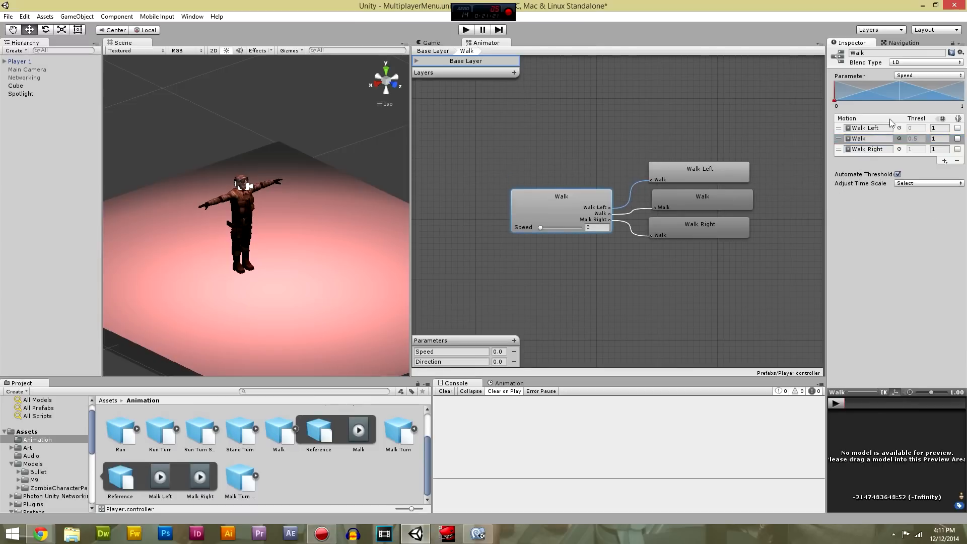
Set the lower limit of the Walk blend tree's range to -1 and its blend parameter to Direction
click(835, 106)
text(-1)
key(Return)
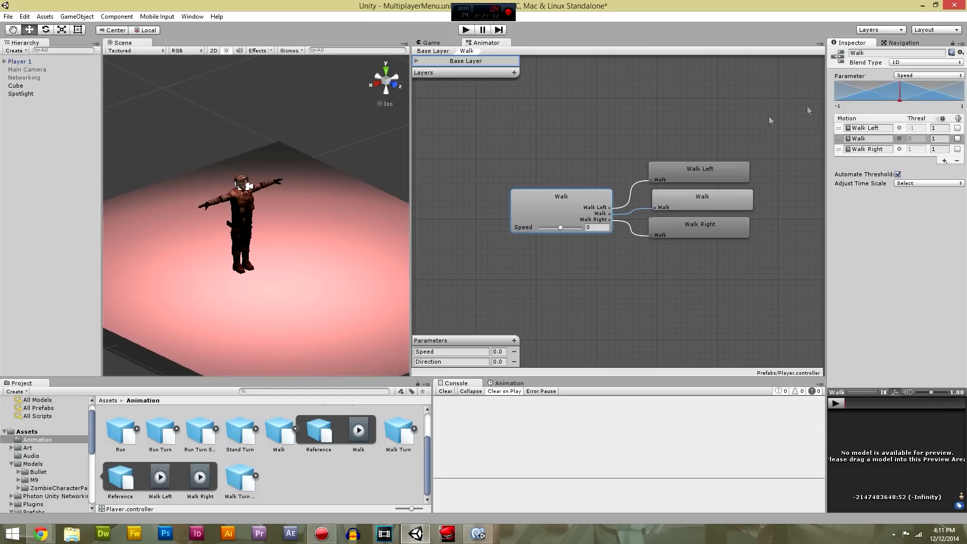
click(919, 77)
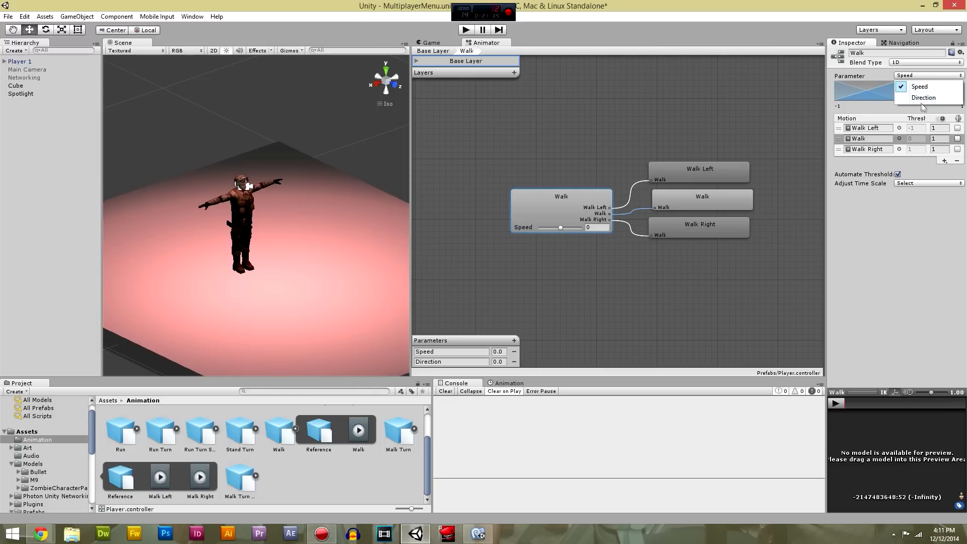
click(918, 99)
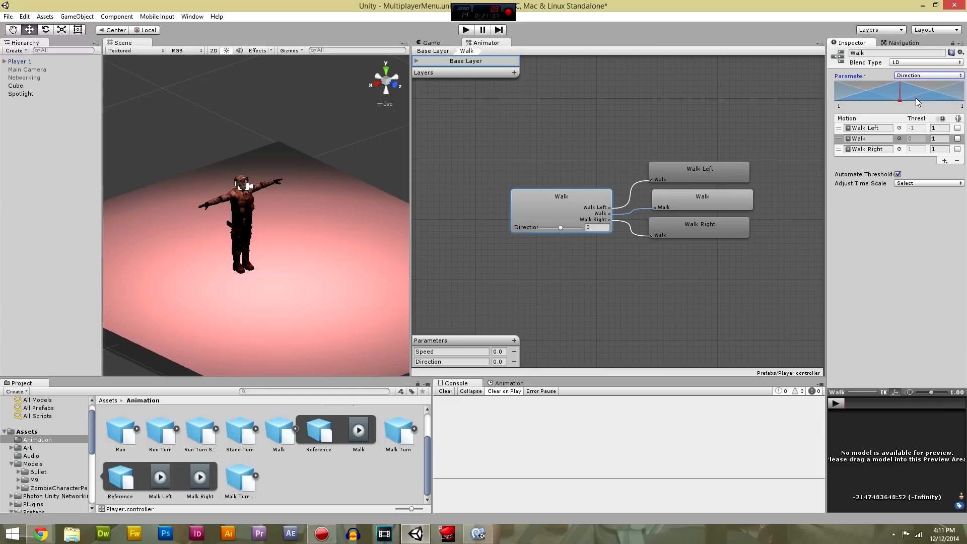
Preview the Walk blend toward Walk Right by raising the Direction value, and reset Direction to 0
mouse_move(899, 101)
mouse_down()
mouse_move(826, 104)
mouse_move(966, 91)
mouse_up()
click(600, 227)
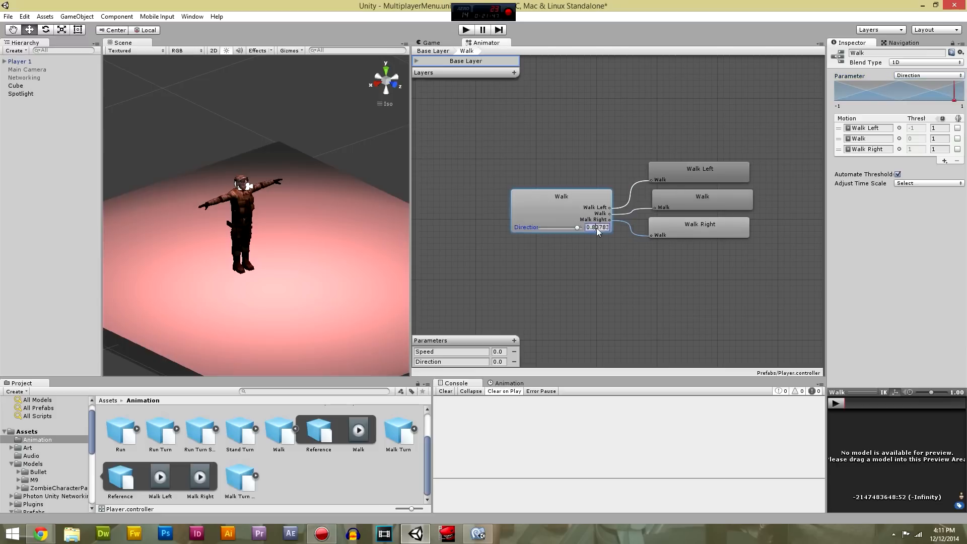
text(0)
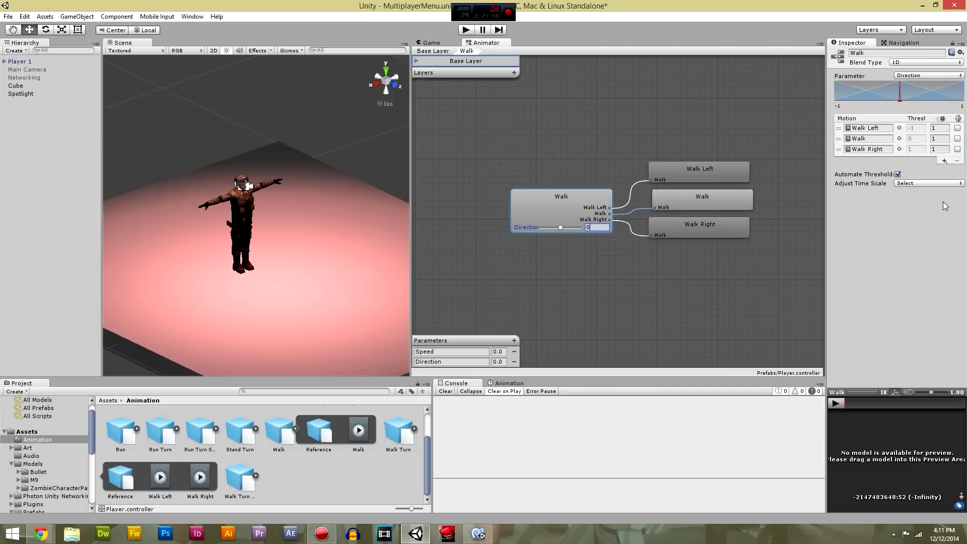
Try the Homogeneous Speed time scale on the Walk motions, reset the time scale, and toggle Automate Thresholds off and on
click(939, 130)
click(936, 139)
click(943, 127)
click(941, 138)
click(919, 204)
click(923, 183)
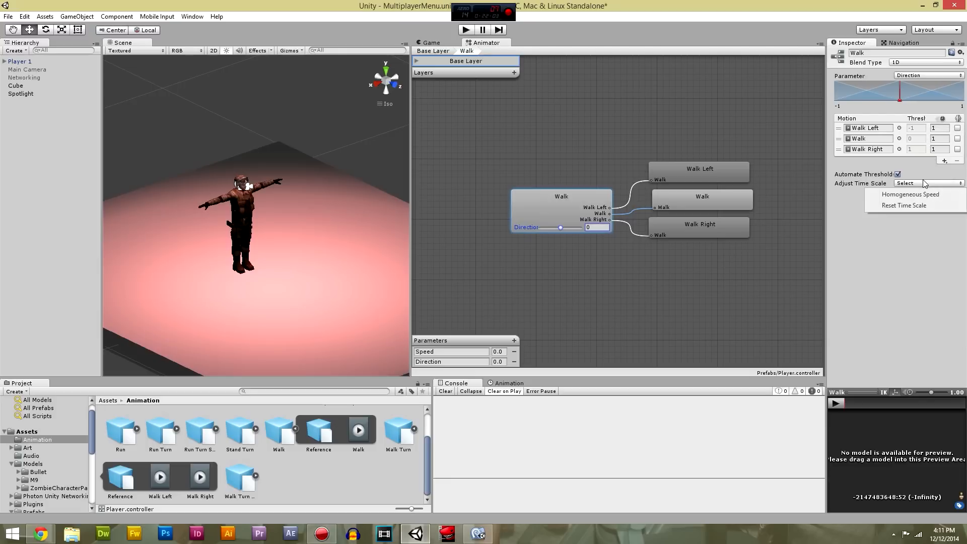
click(939, 196)
click(927, 183)
click(913, 205)
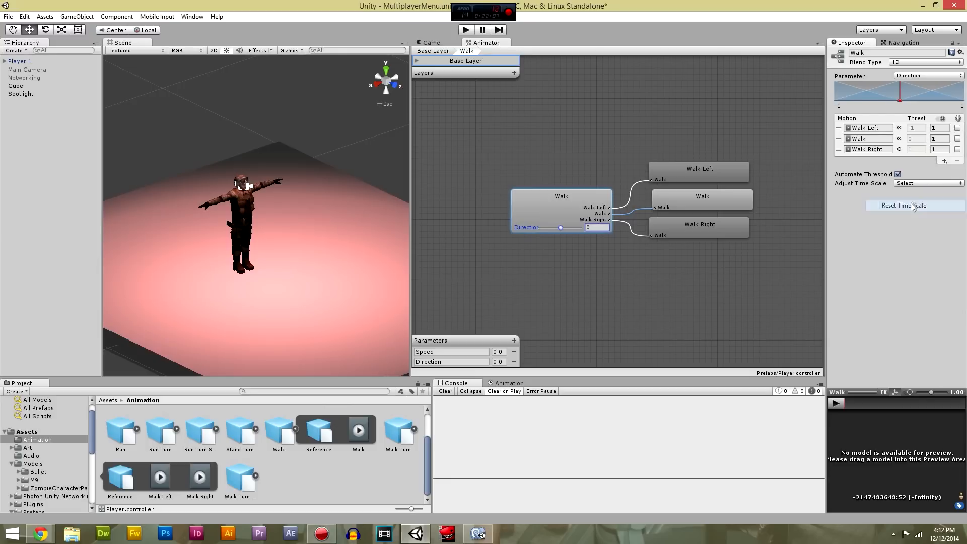
click(897, 174)
click(897, 173)
Return to the Base Layer, save the scene, and align the Idle state directly beneath Walk
click(670, 271)
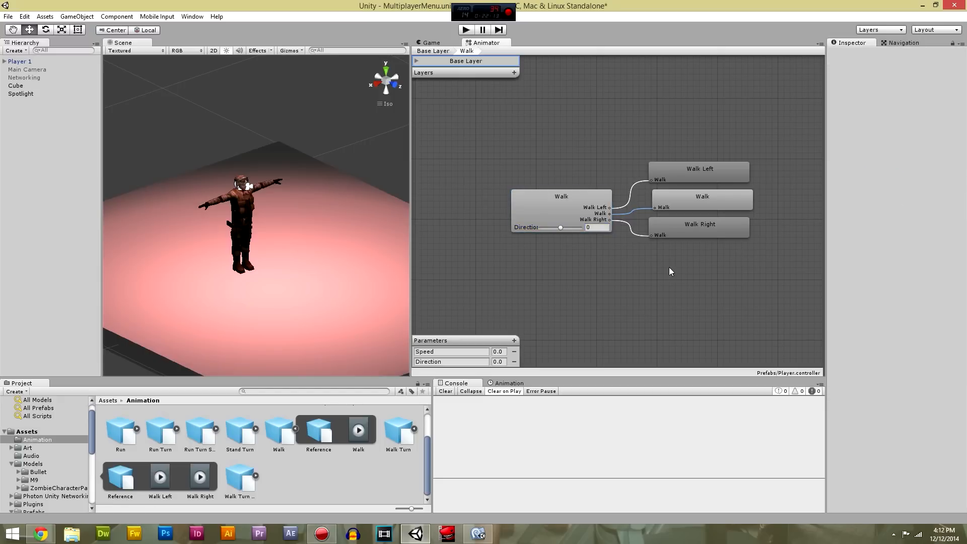
click(440, 51)
key(ctrl+s)
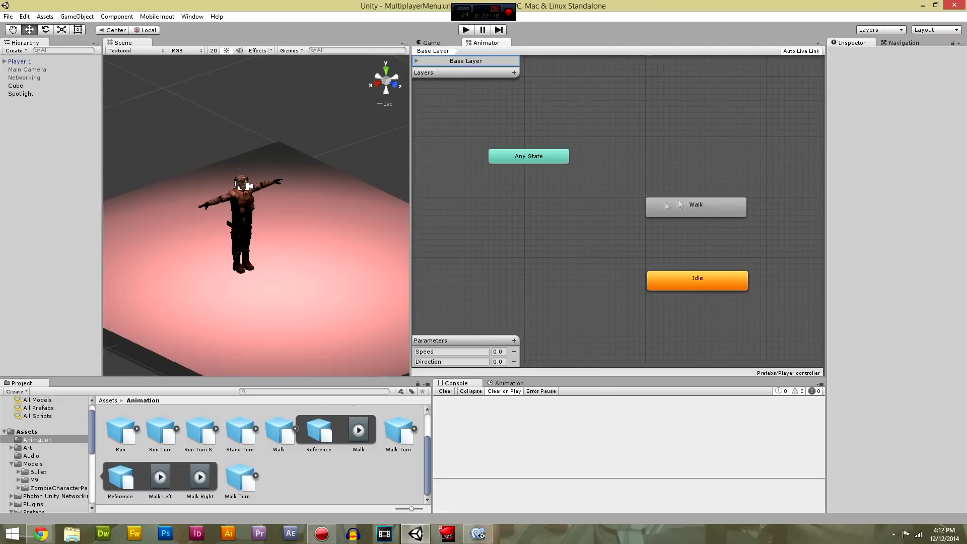
drag(674, 282, 675, 280)
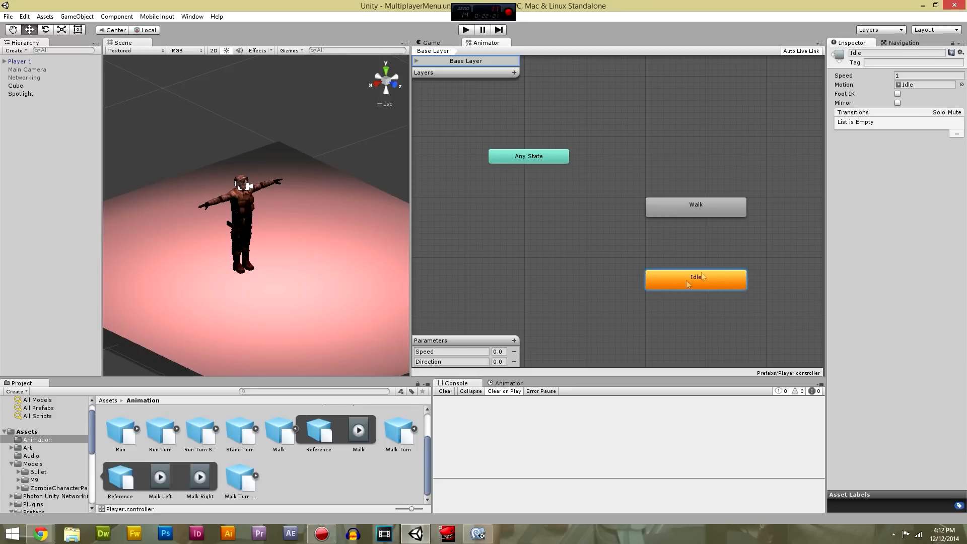
Make Walk the default state and run the scene briefly to test the walking animation
click(688, 210)
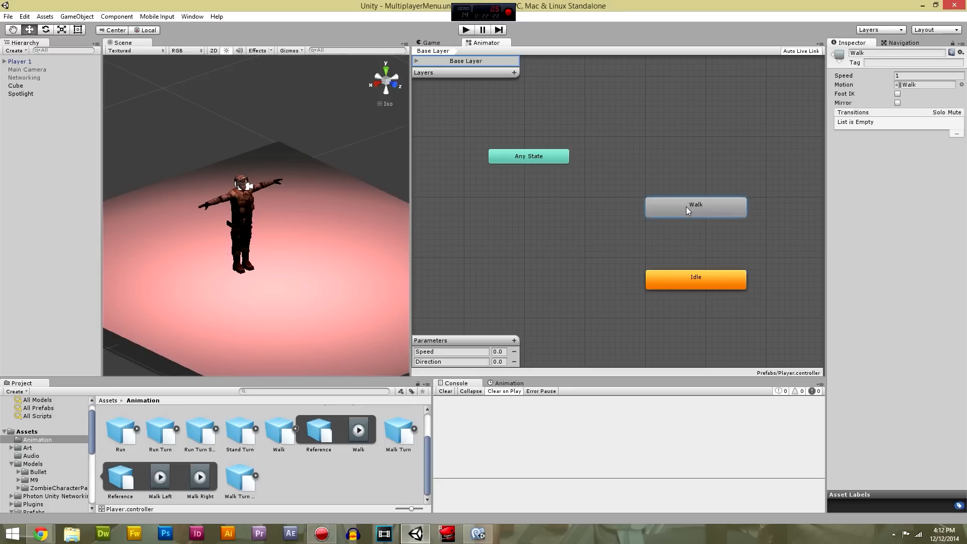
right_click(660, 212)
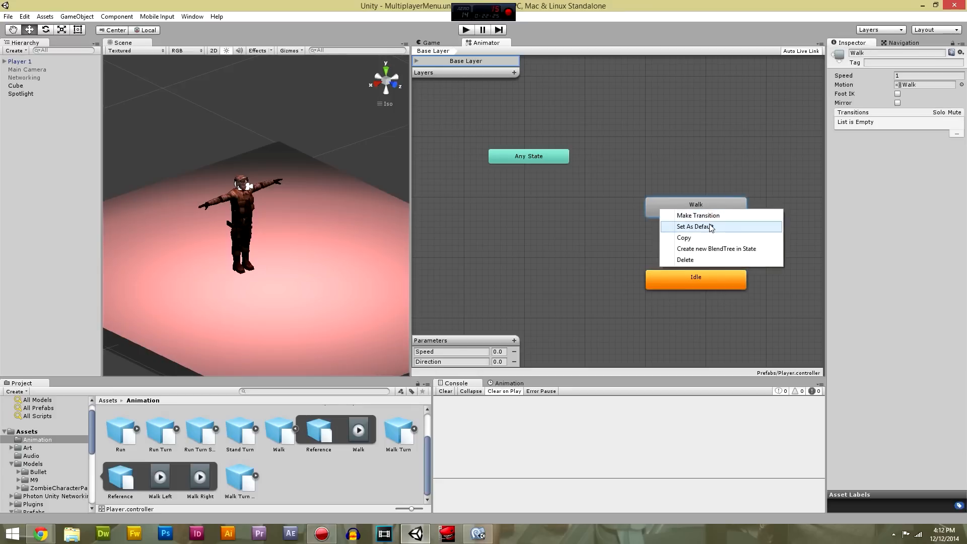
click(710, 227)
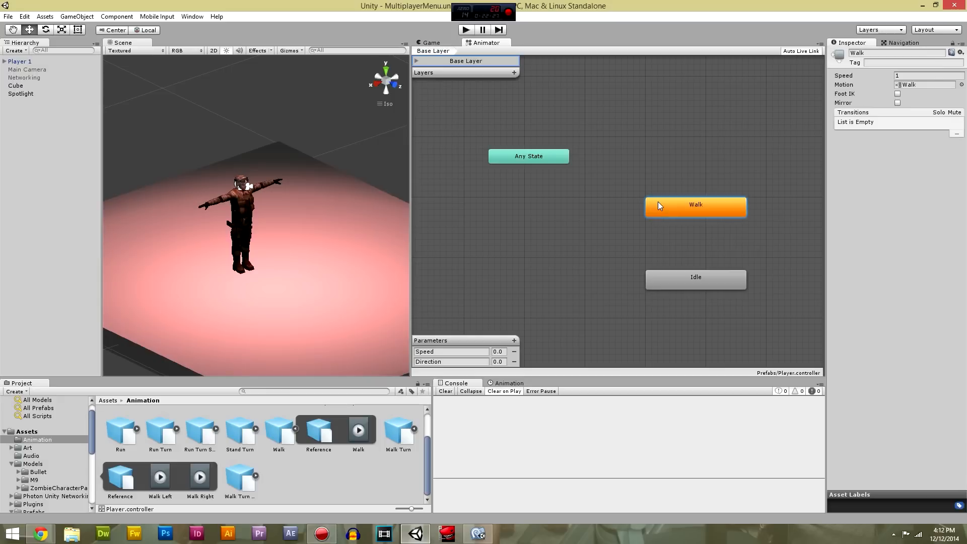
click(466, 32)
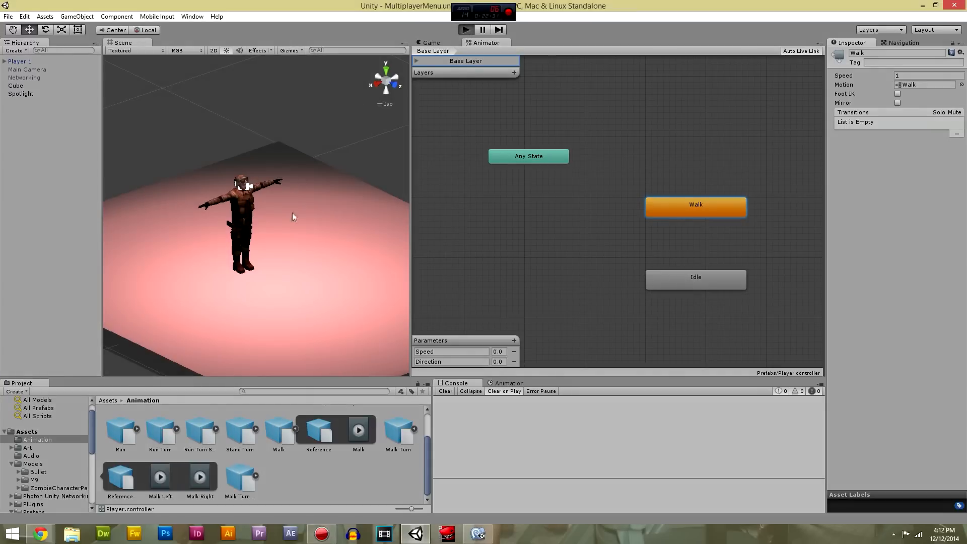
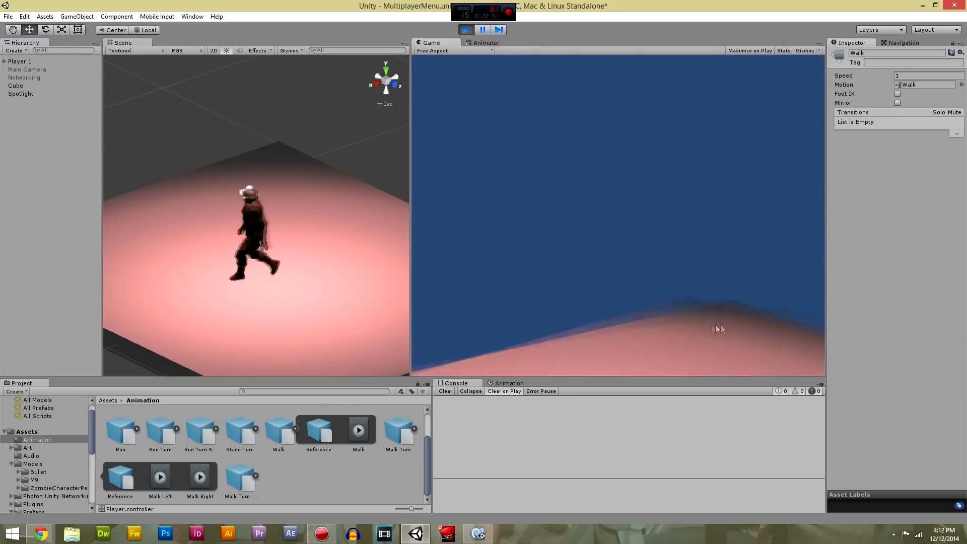
click(466, 30)
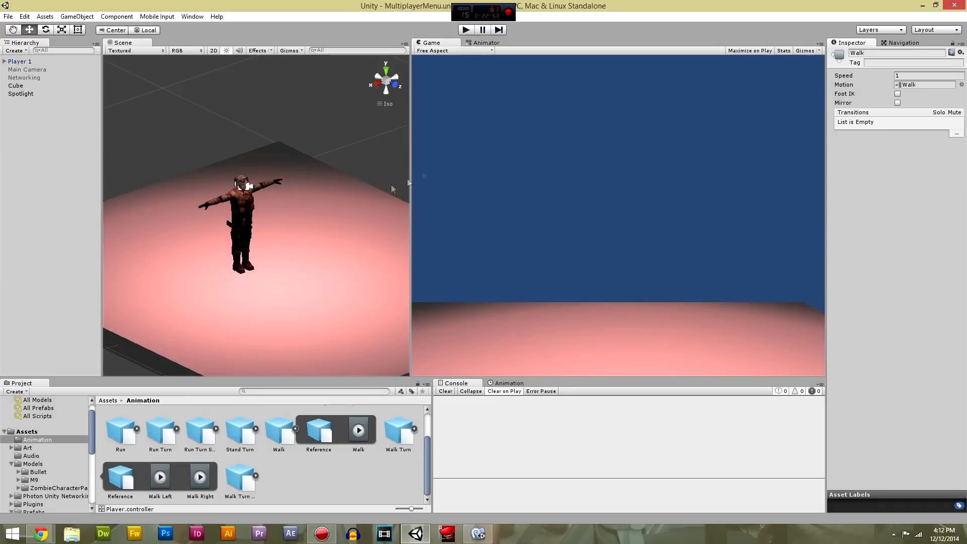
Open the Player controller from Player 1's Animator component and make Idle the default state
click(247, 207)
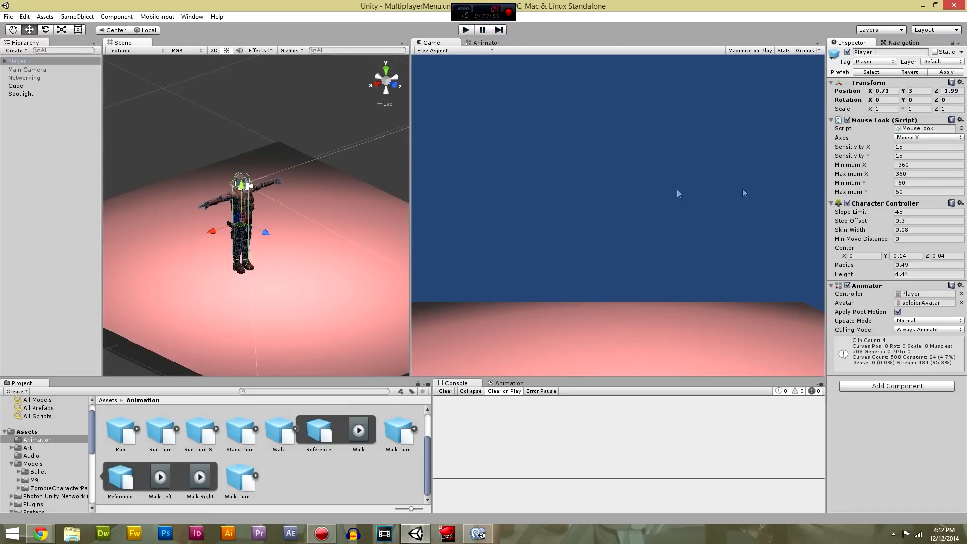
click(173, 161)
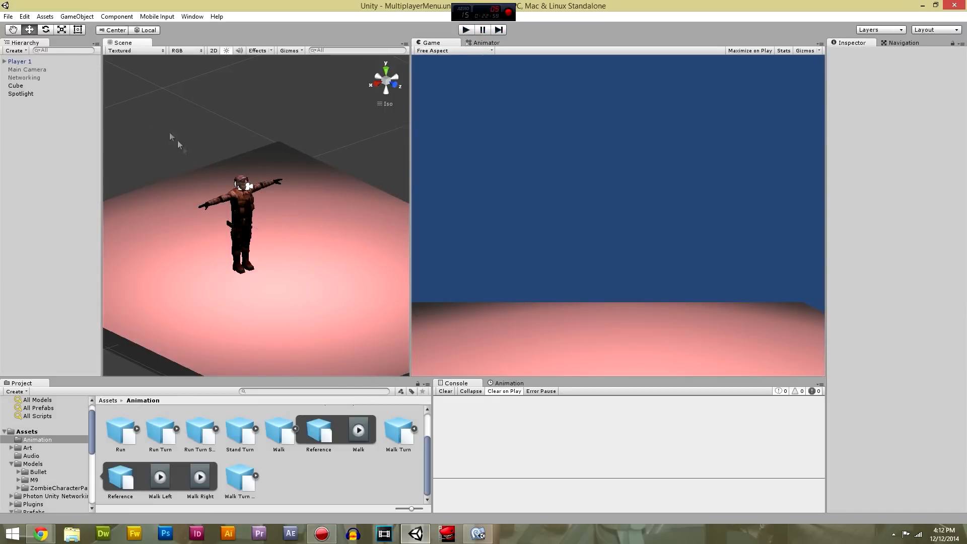
click(243, 221)
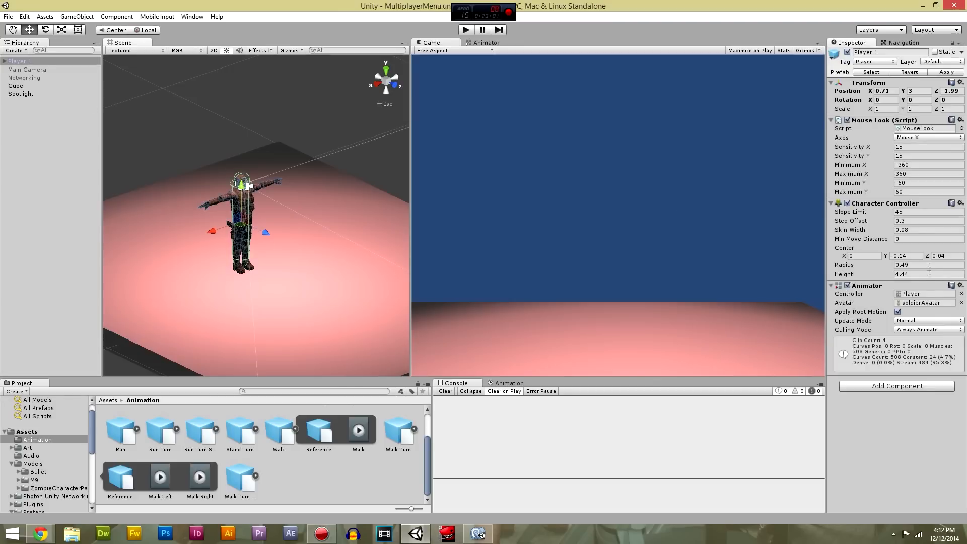
double_click(917, 294)
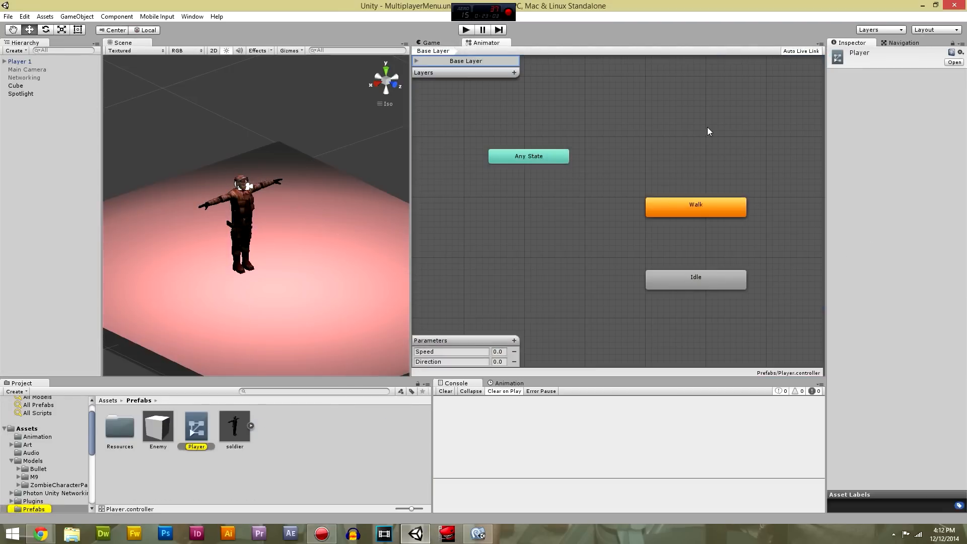
click(761, 190)
right_click(704, 274)
click(725, 288)
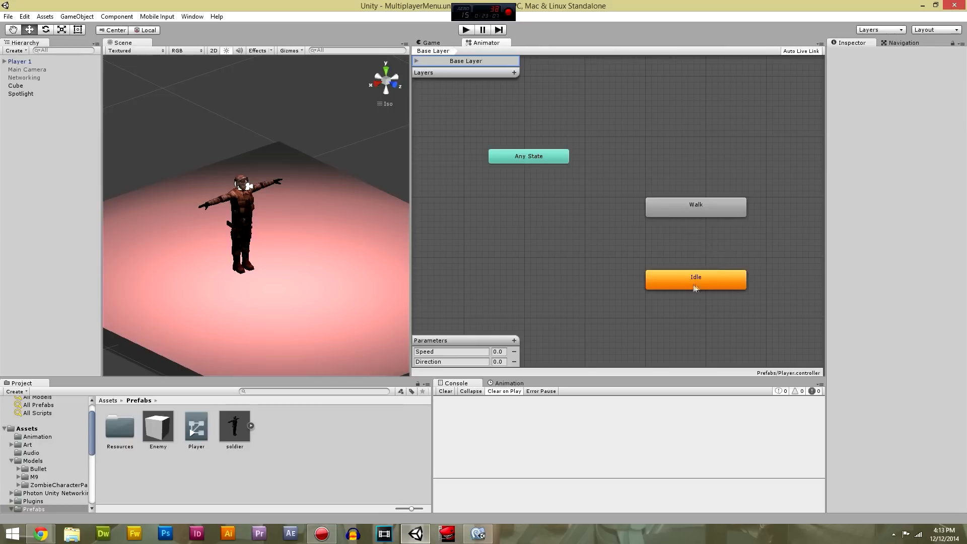
Create transitions in both directions between the Idle and Walk states
right_click(703, 276)
click(735, 284)
click(703, 211)
click(705, 278)
right_click(709, 279)
click(751, 244)
right_click(701, 214)
click(739, 218)
click(707, 276)
Set the Idle-to-Walk transition's condition to Speed Greater than 0.1
click(697, 246)
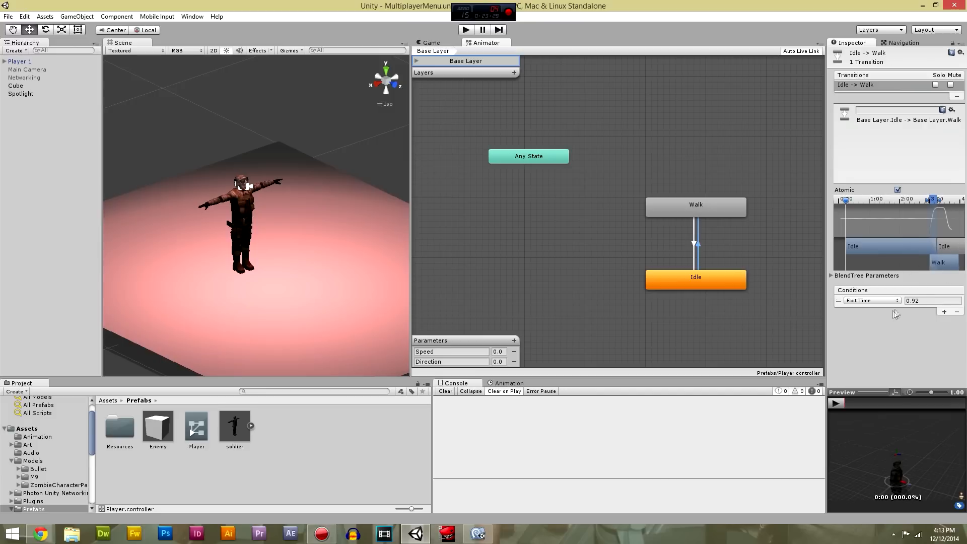
click(877, 300)
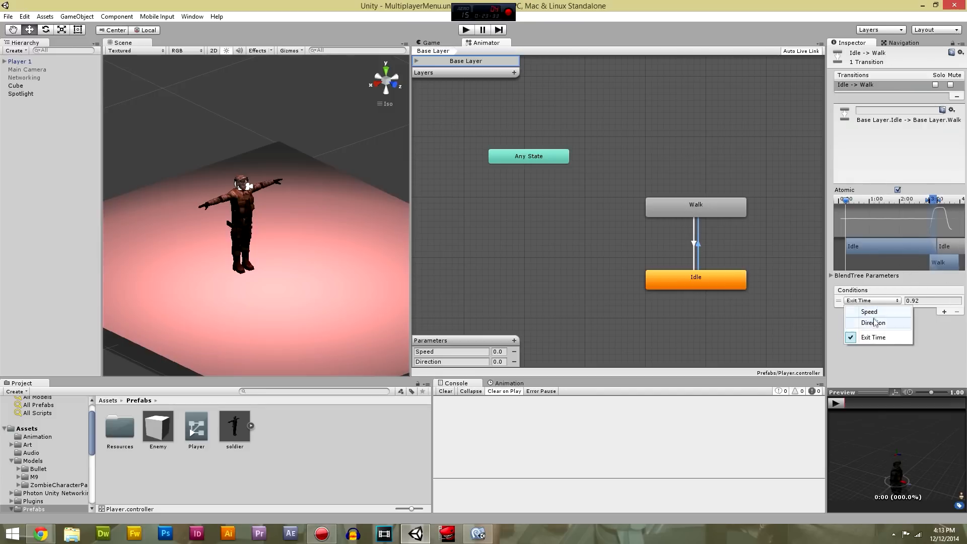
click(869, 311)
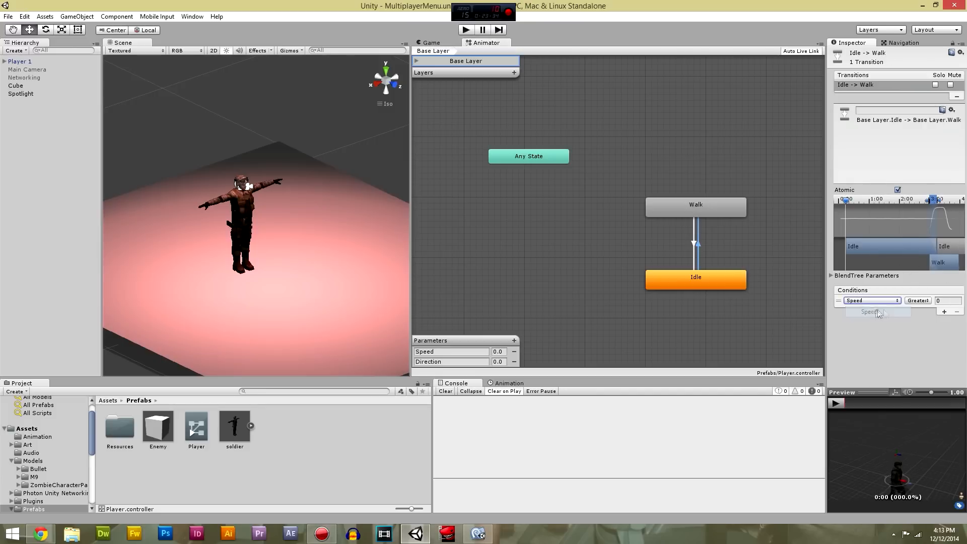
click(918, 301)
click(929, 313)
click(950, 299)
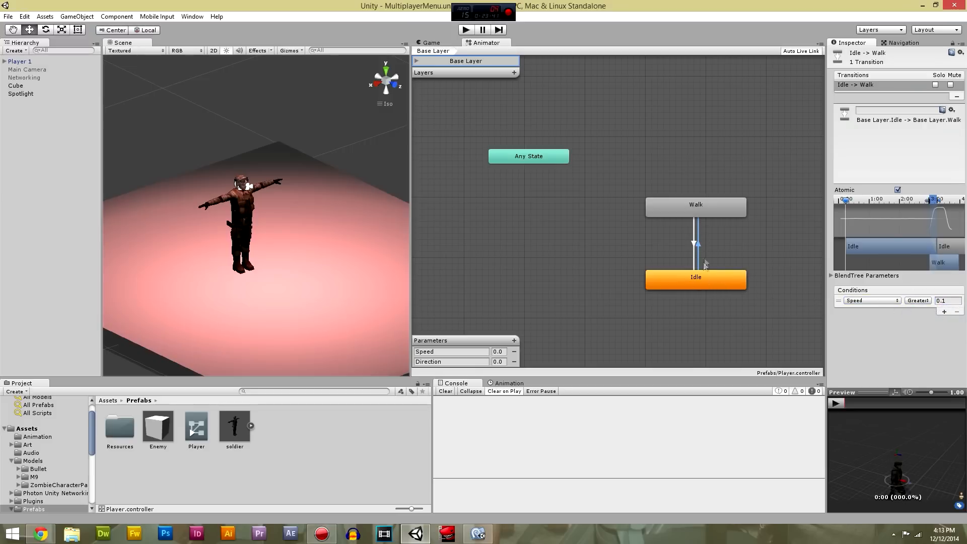
Change the Walk-to-Idle transition's condition from Exit Time to Speed with the Less comparison
click(715, 206)
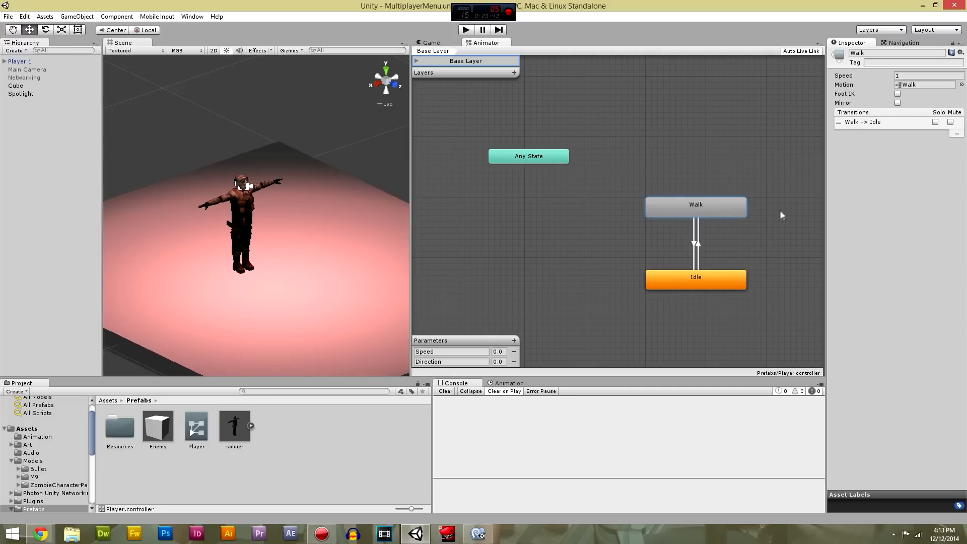
click(697, 230)
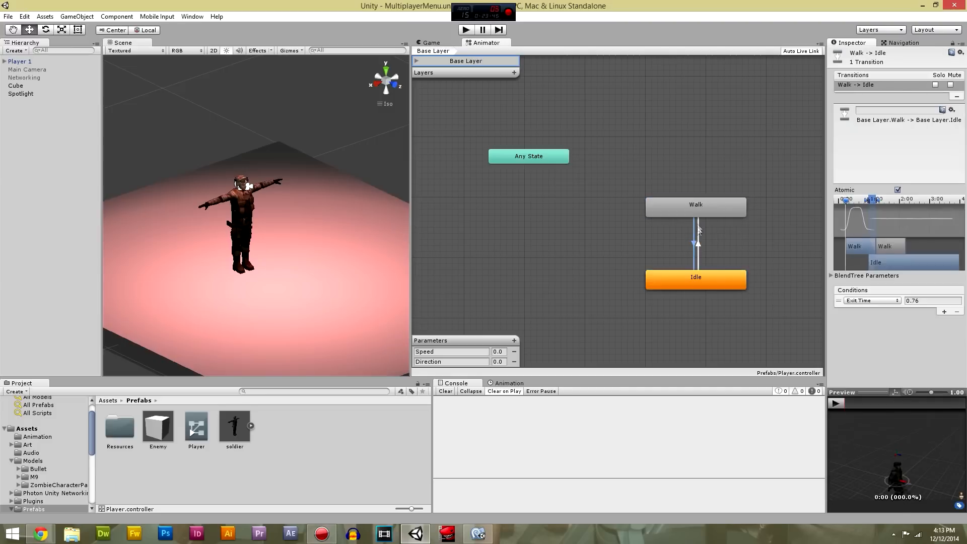
click(886, 300)
click(869, 311)
click(918, 301)
click(917, 322)
click(943, 301)
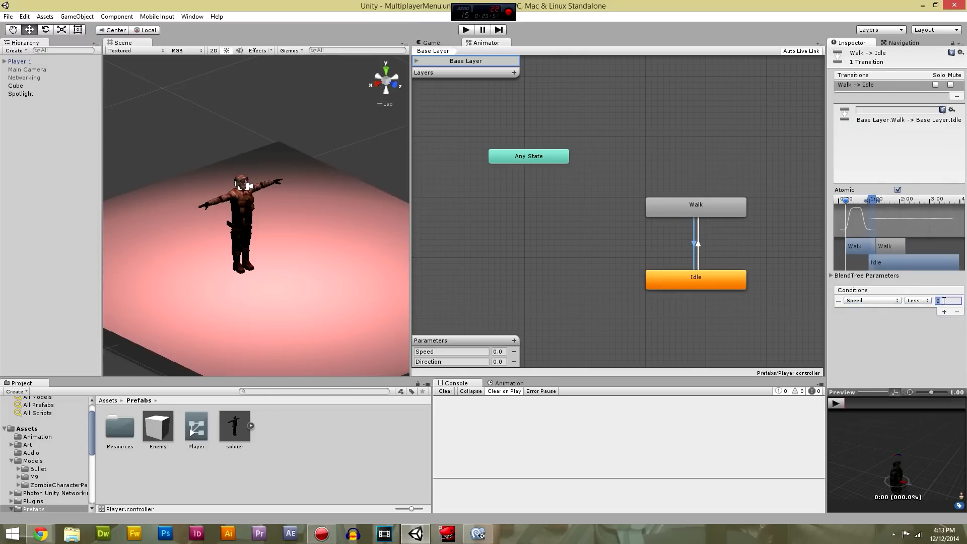
click(721, 288)
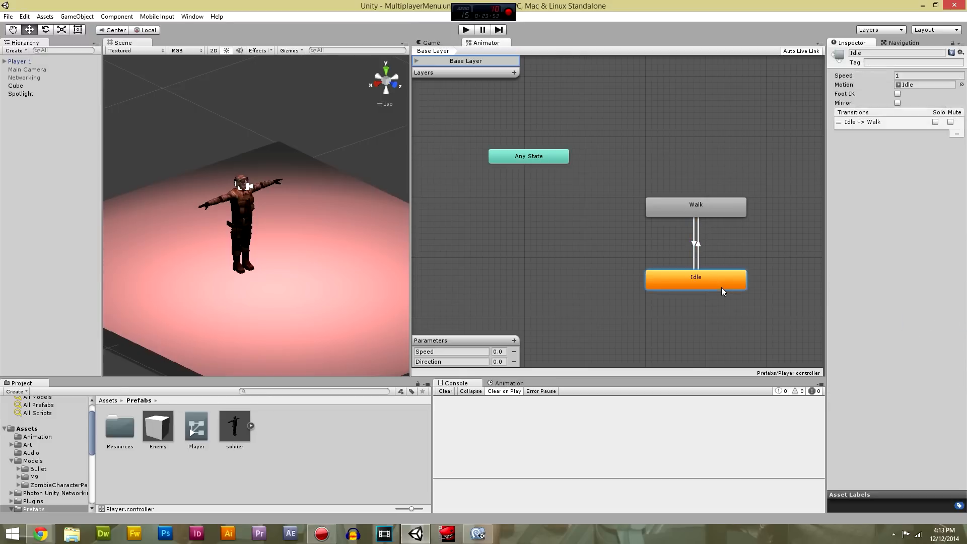
click(749, 243)
click(702, 239)
click(591, 196)
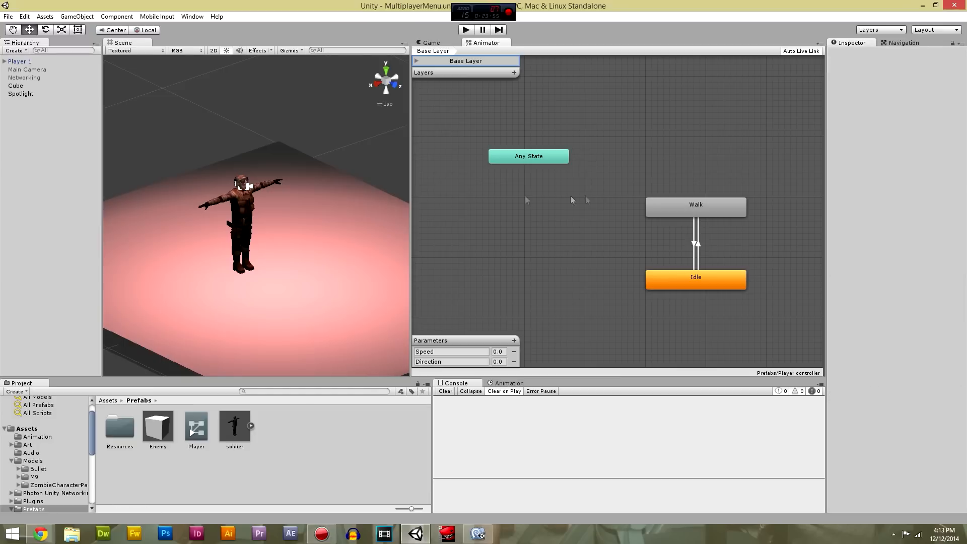
Run the scene with Player 1 selected and examine the live Idle and Walk states in the Animator
click(237, 216)
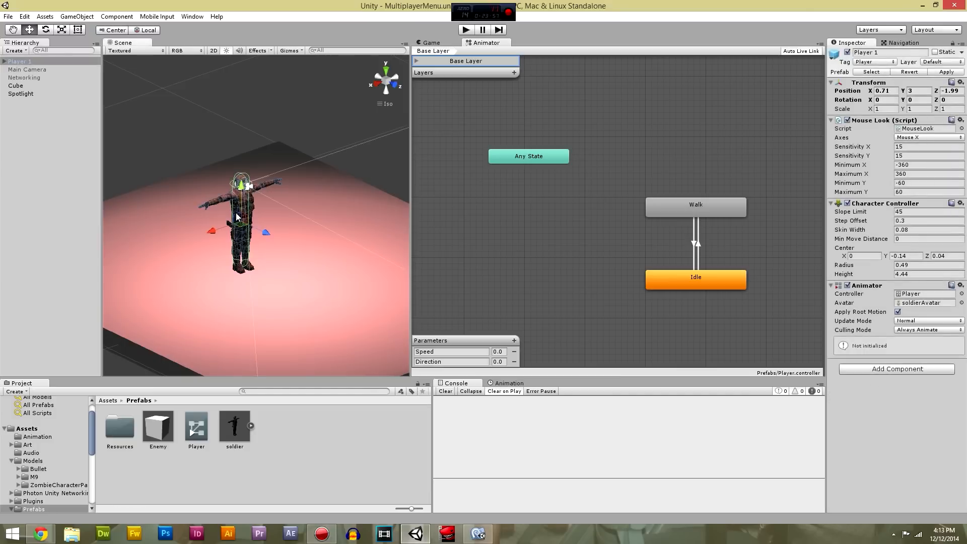
click(467, 31)
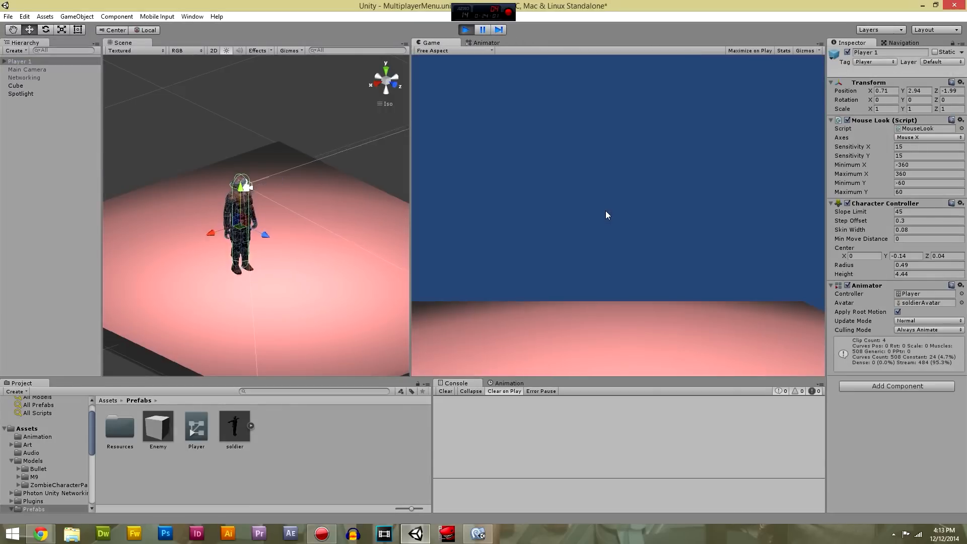
click(484, 42)
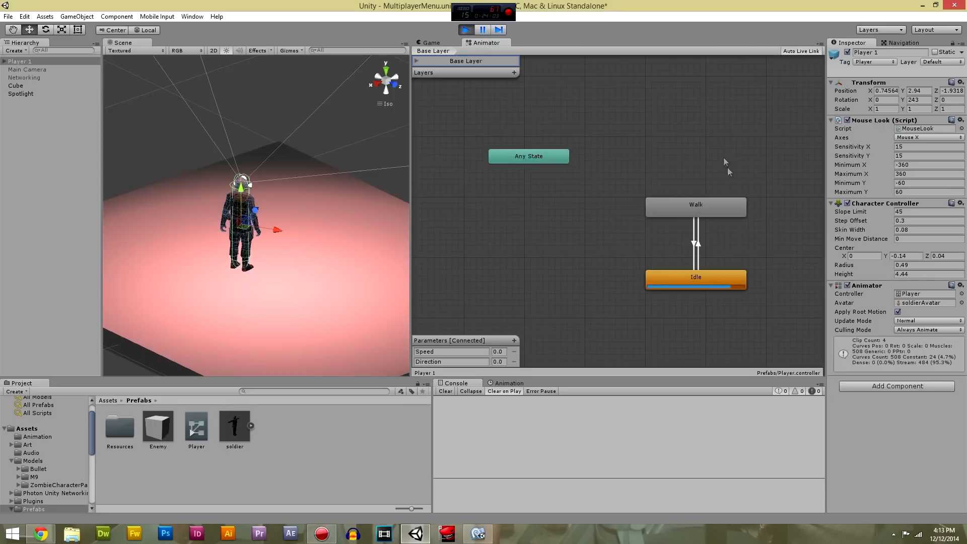
click(686, 236)
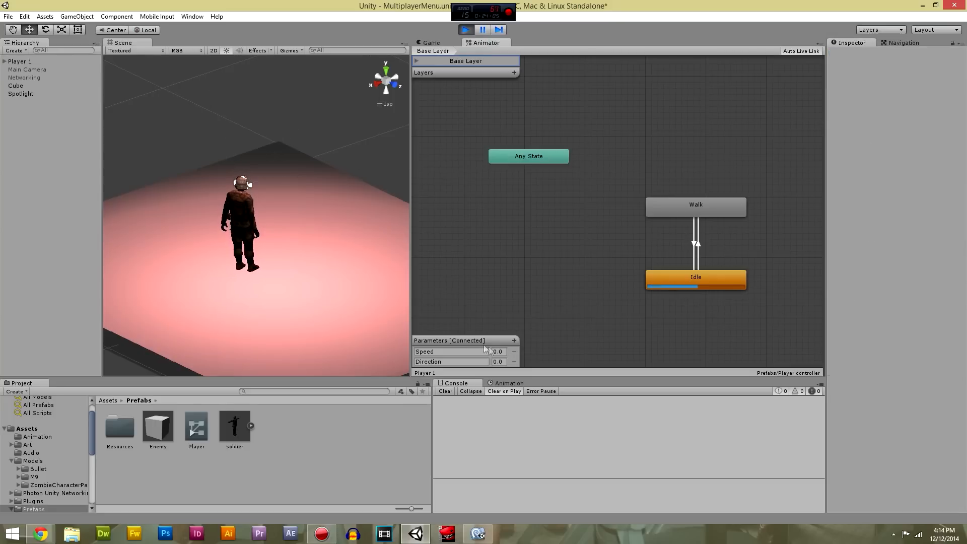
click(686, 201)
click(666, 274)
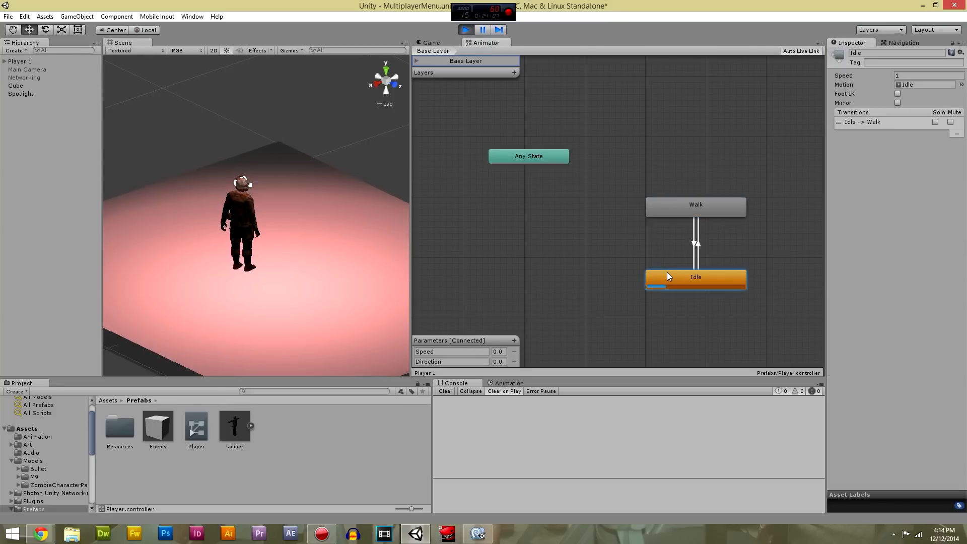
Test the Idle-to-Walk transition in the running scene with the Speed parameter at 0.1 and 0.2, and stop the scene
click(541, 250)
click(498, 352)
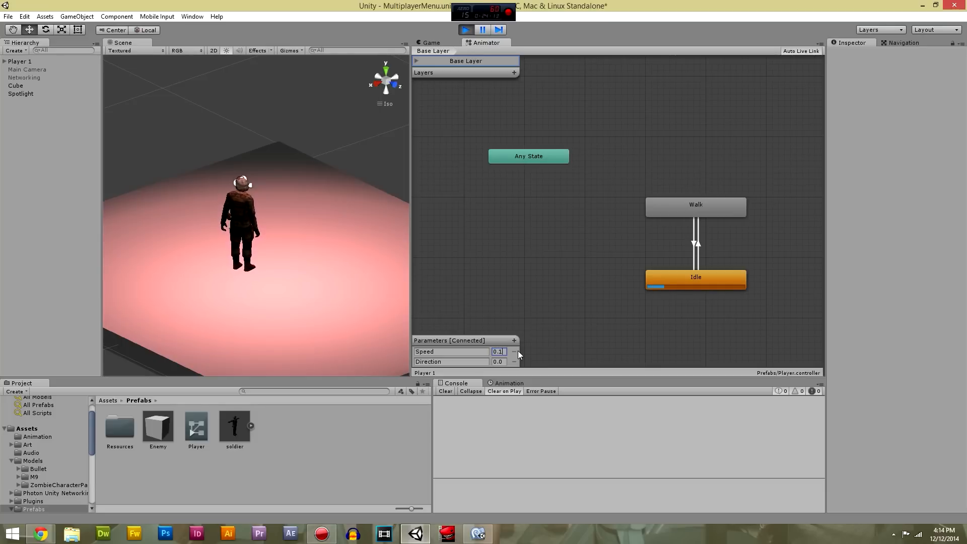
click(505, 351)
text(0.2)
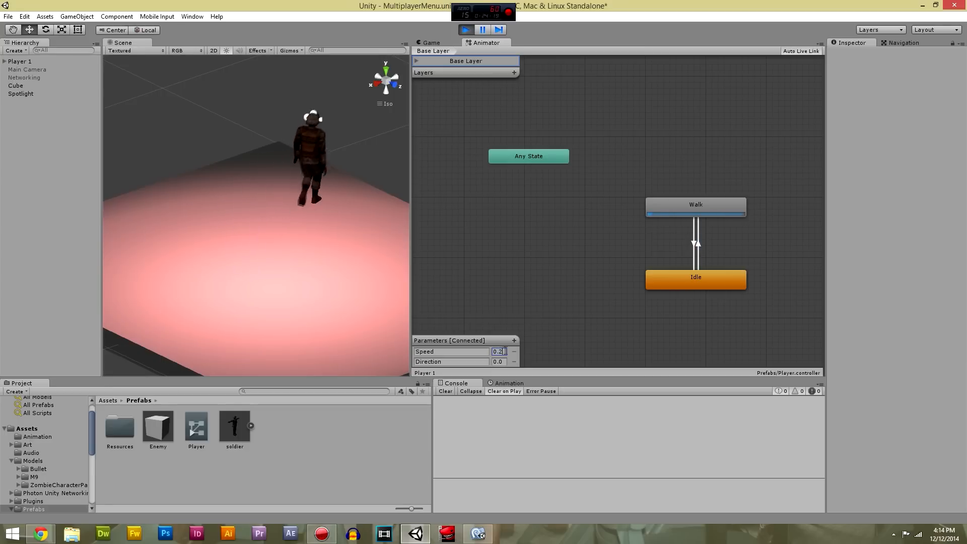
click(475, 29)
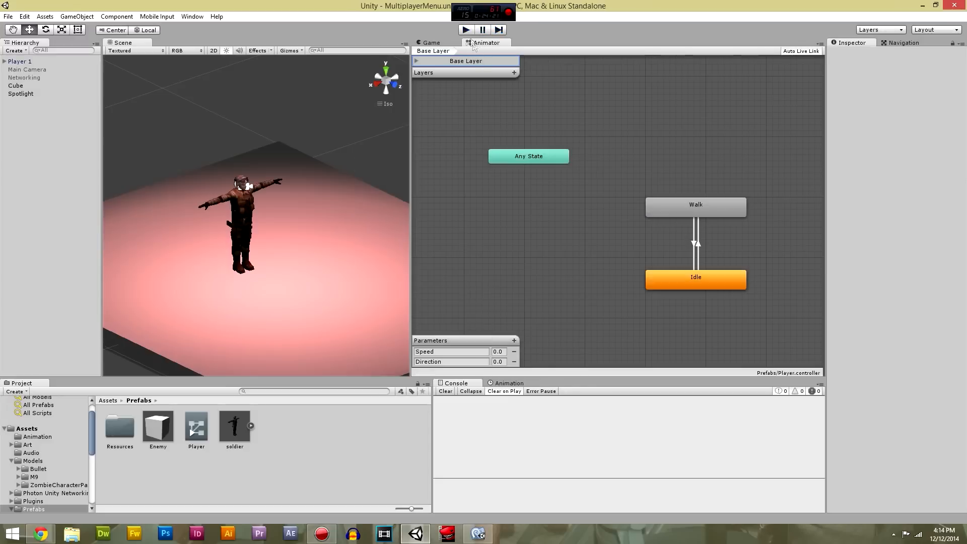
Rerun the scene to test the animator with Speed at -0.2, and reset Speed to 0
click(486, 42)
drag(504, 352, 479, 350)
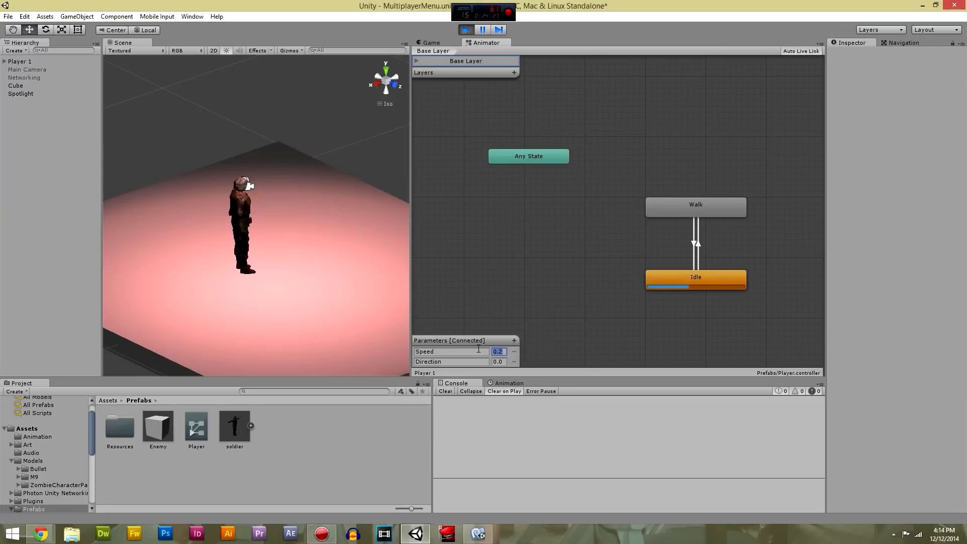
text(-0.2)
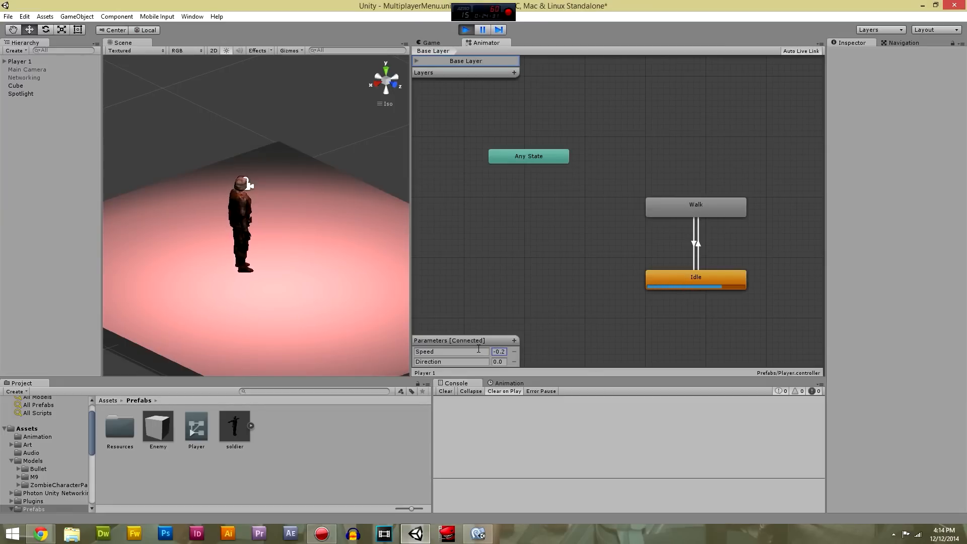
drag(504, 352, 475, 351)
key(BackSpace)
Test the character's turning walk with Direction at 0.5 and Speed at 0.2, and stop the running scene
click(503, 361)
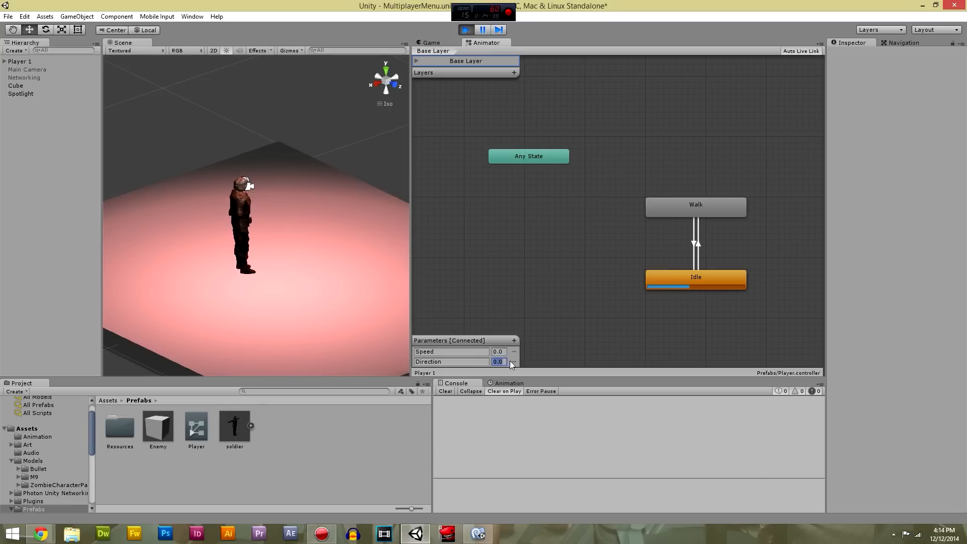
text(0.5)
click(503, 351)
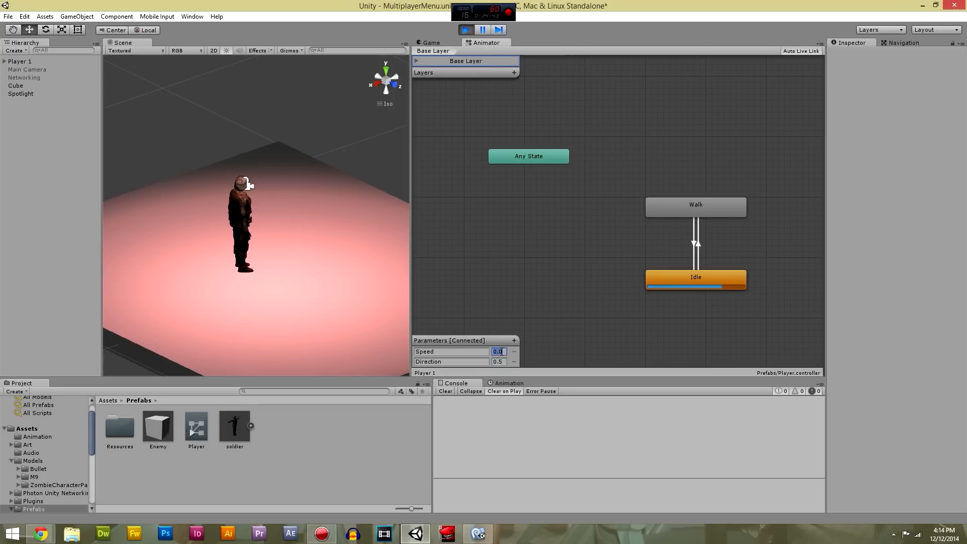
text(0.2)
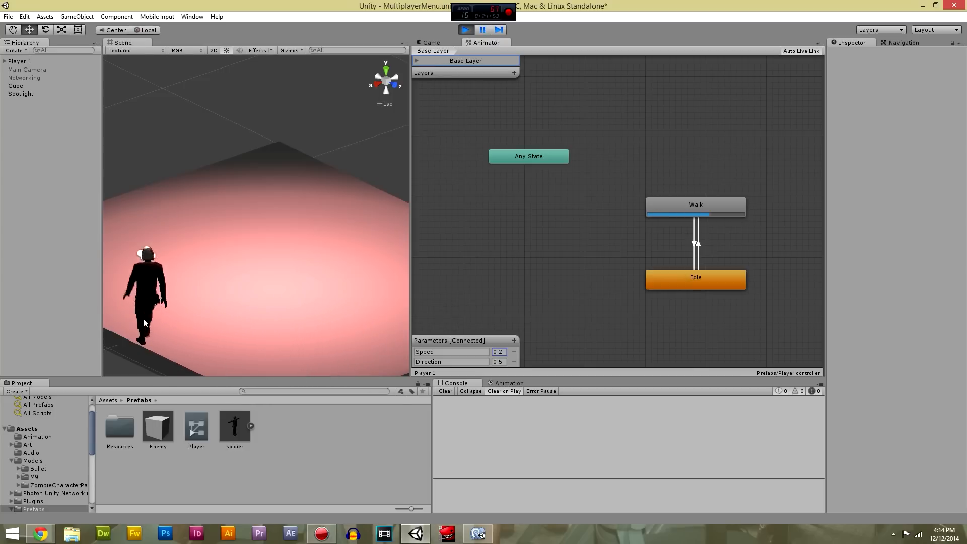
click(466, 30)
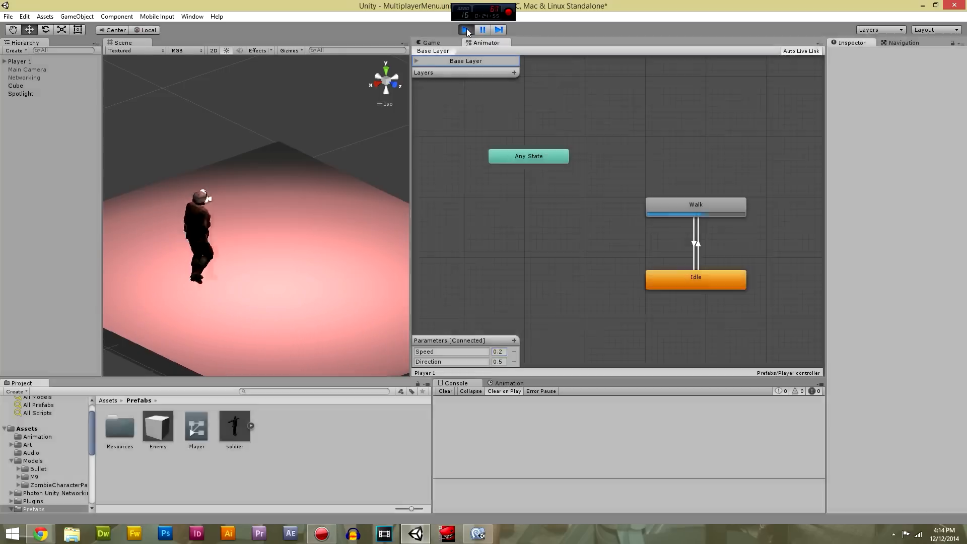
click(674, 208)
click(494, 320)
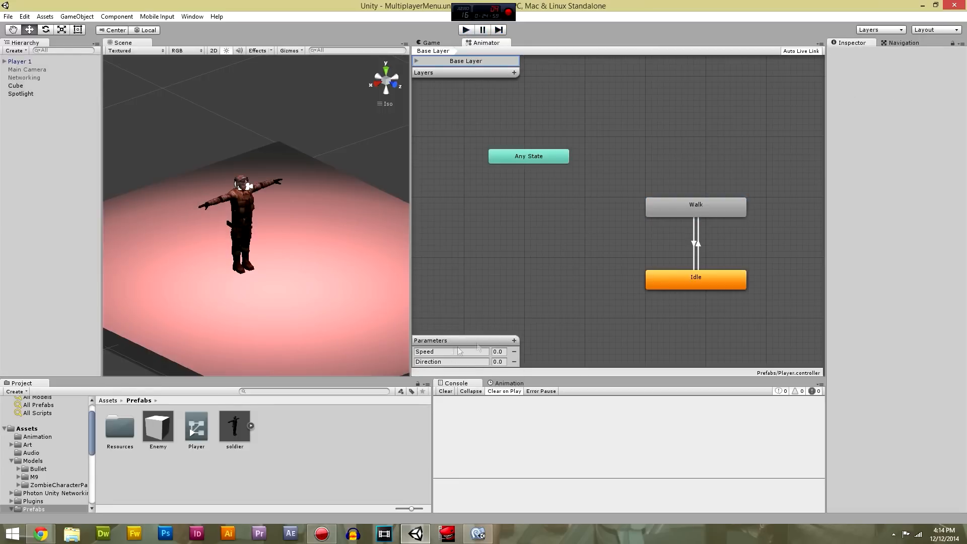